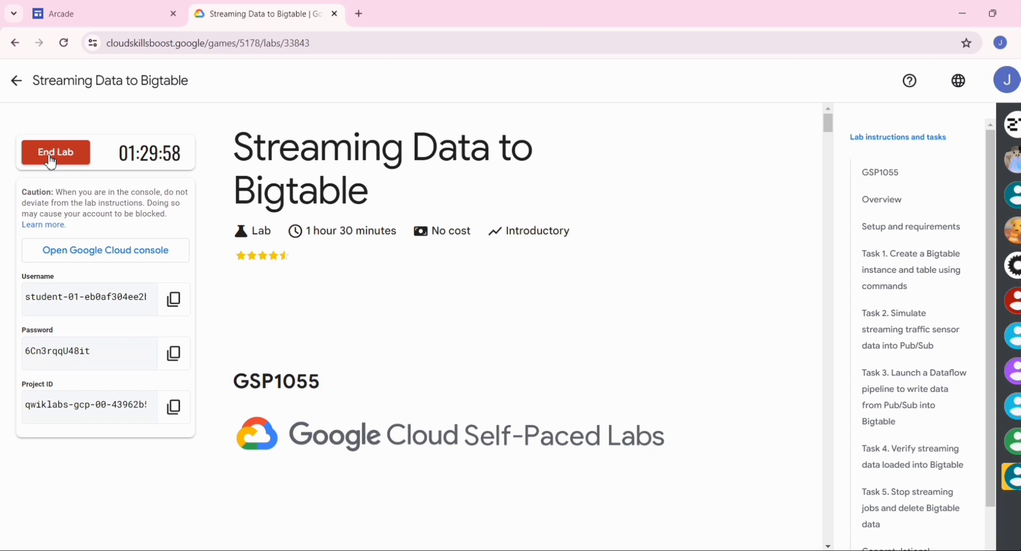
# Step: Copy the lab password and open the Google Cloud console in an incognito window
pyautogui.click(174, 353)
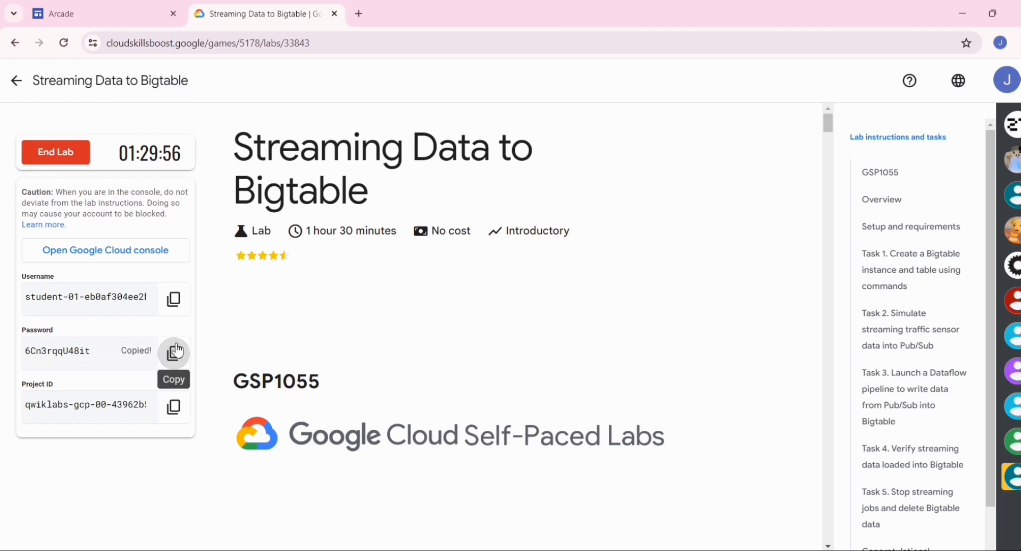
pyautogui.rightClick(101, 254)
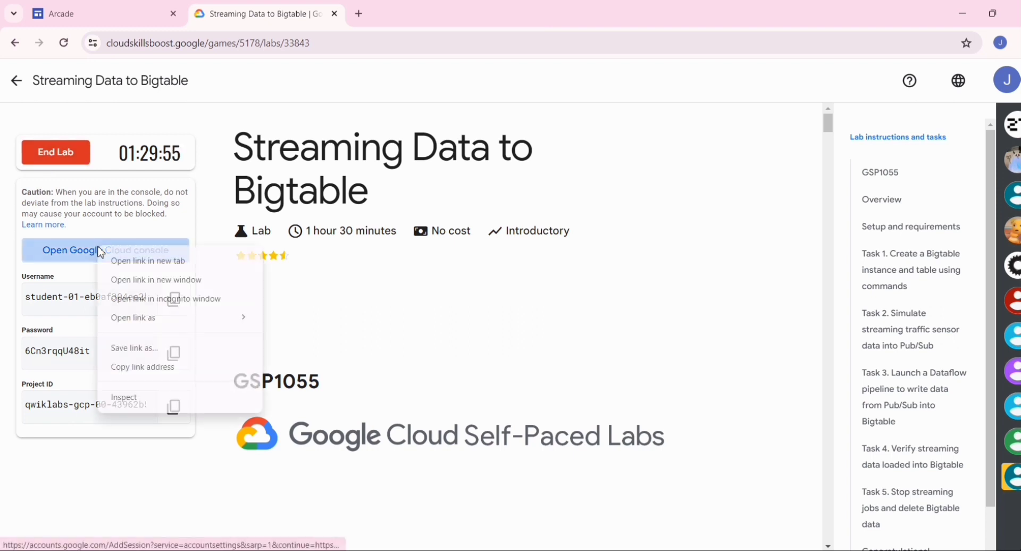
pyautogui.click(155, 305)
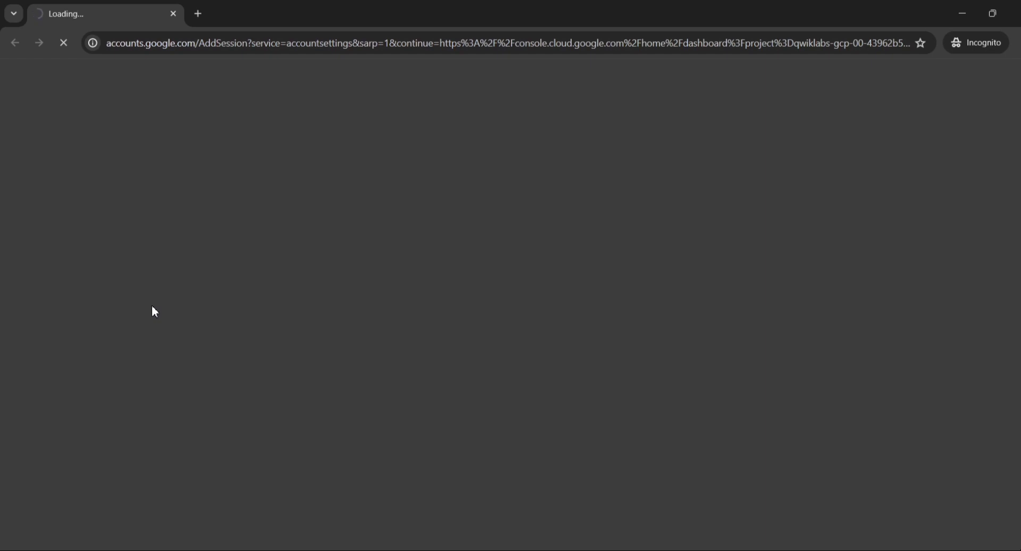
# Step: Sign in to the Google account with the lab's student username and password
pyautogui.hotkey('ctrl', 'v')
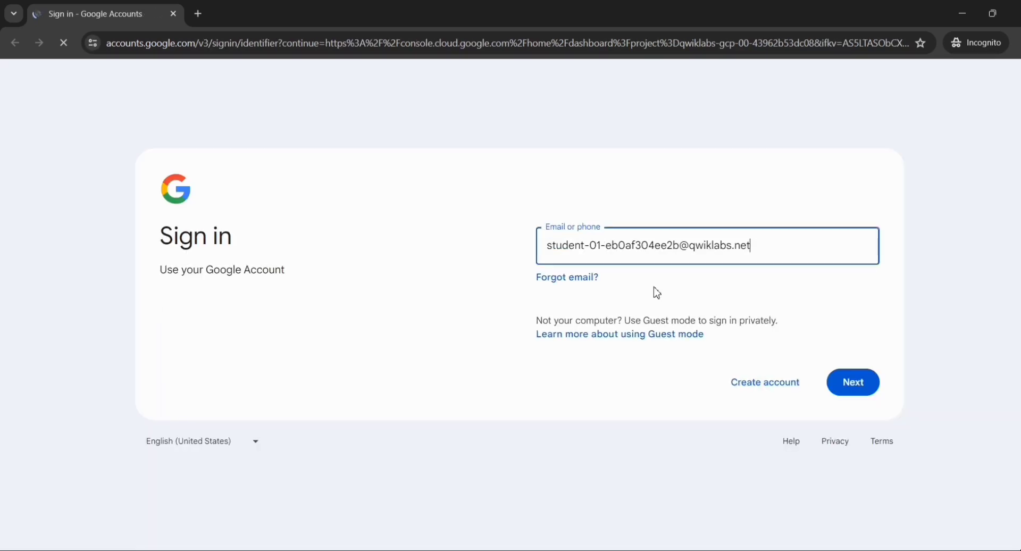
pyautogui.click(841, 387)
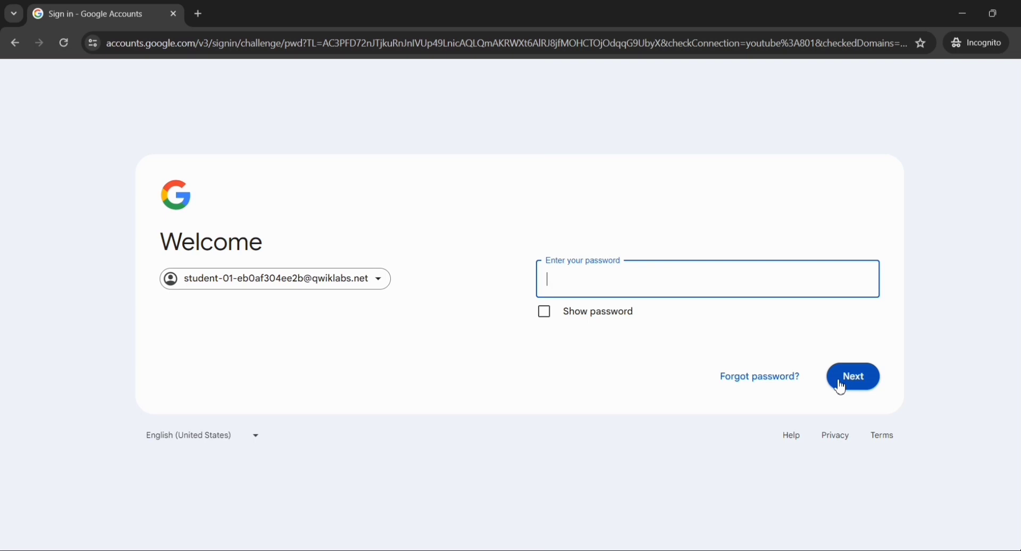
pyautogui.hotkey('ctrl', 'v')
pyautogui.click(839, 382)
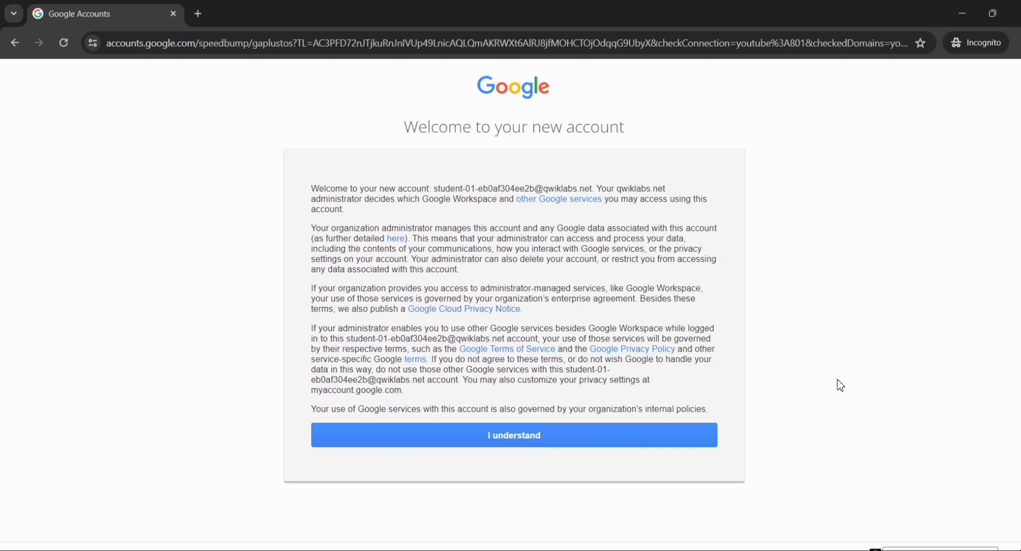
# Step: Acknowledge the new account notice and agree to the Google Cloud Platform Terms of Service
pyautogui.click(526, 437)
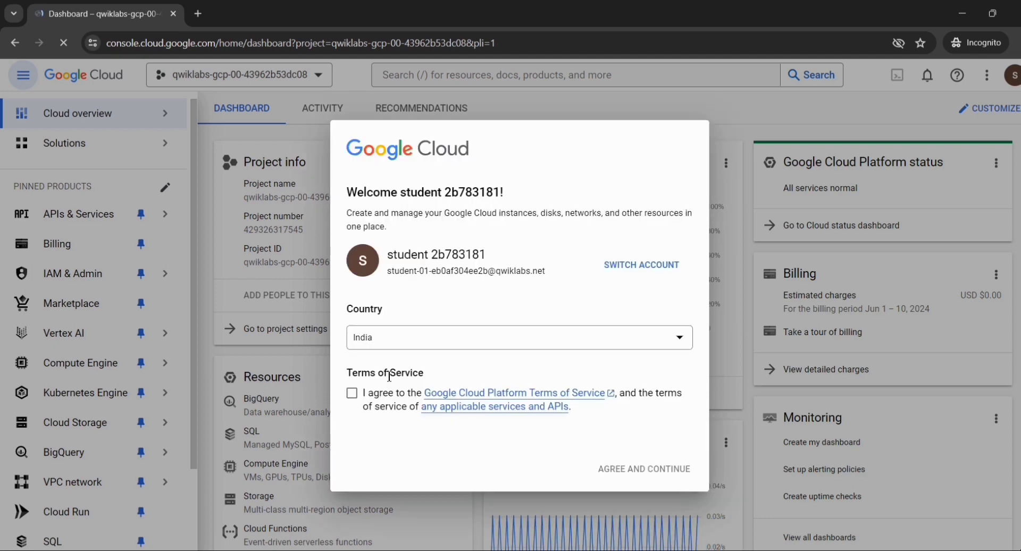
pyautogui.click(351, 393)
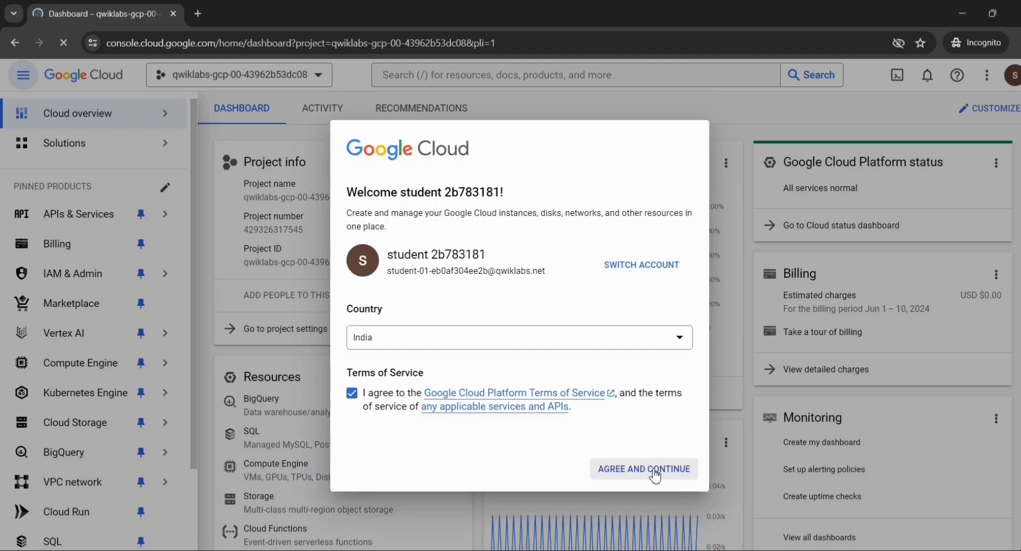
pyautogui.click(655, 475)
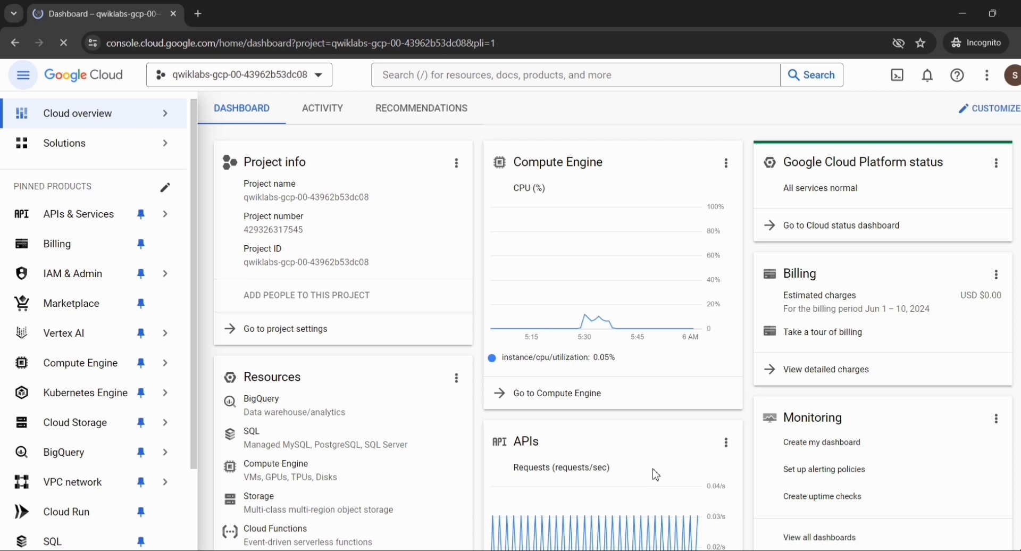
pyautogui.rightClick(655, 474)
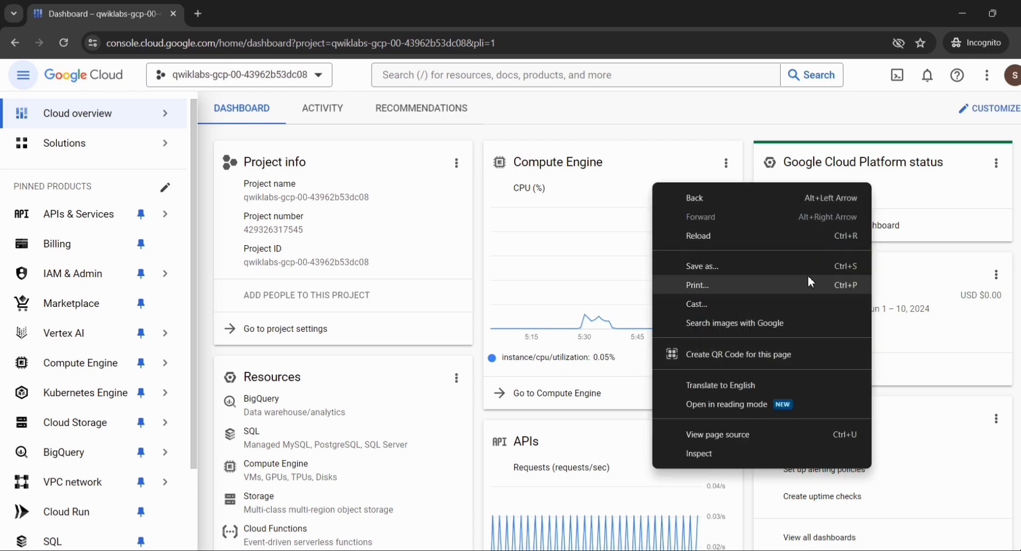
pyautogui.click(890, 109)
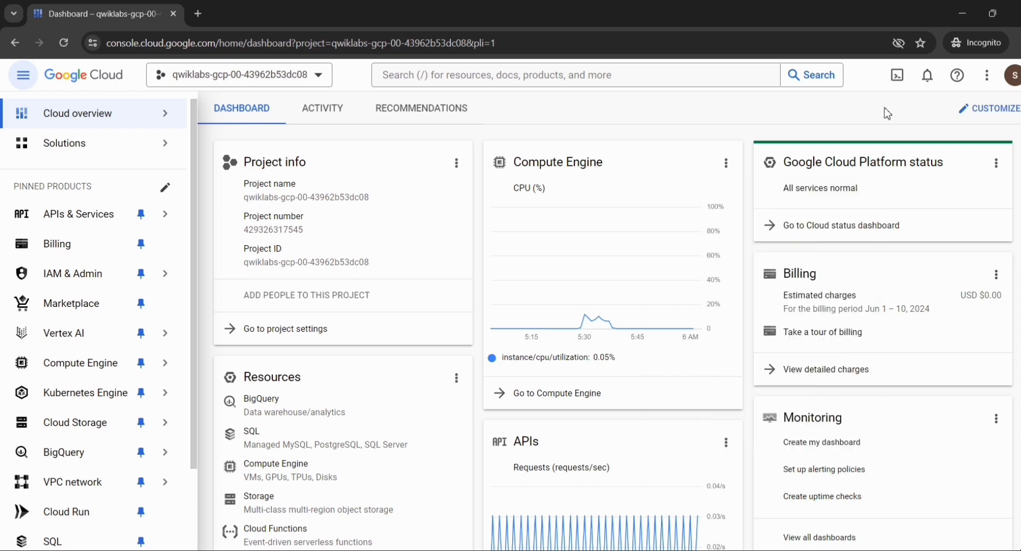
# Step: Activate Cloud Shell with the navigation menu collapsed and the terminal pane enlarged to nearly the full page height
pyautogui.click(898, 84)
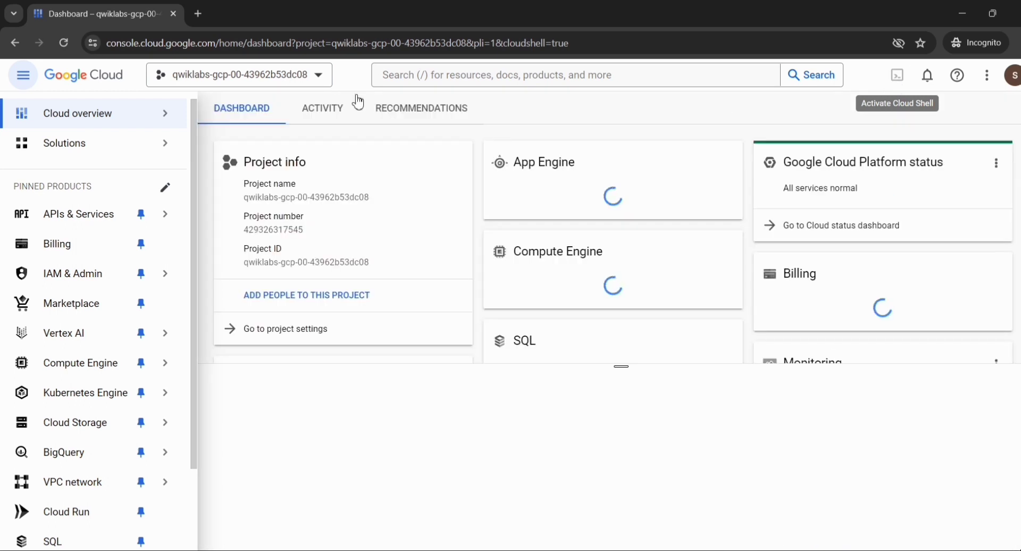
pyautogui.click(18, 75)
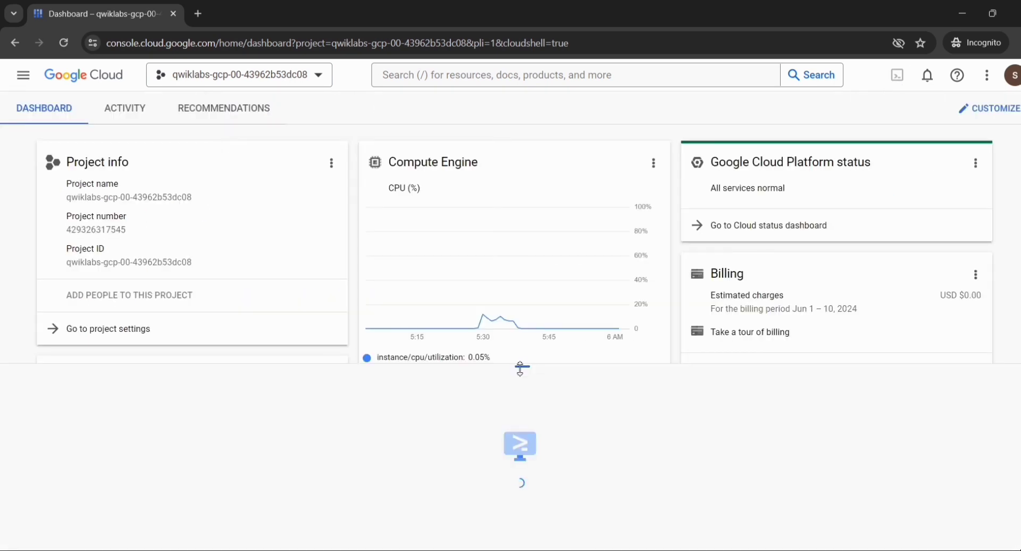
pyautogui.moveTo(523, 366); pyautogui.dragTo(575, 89)
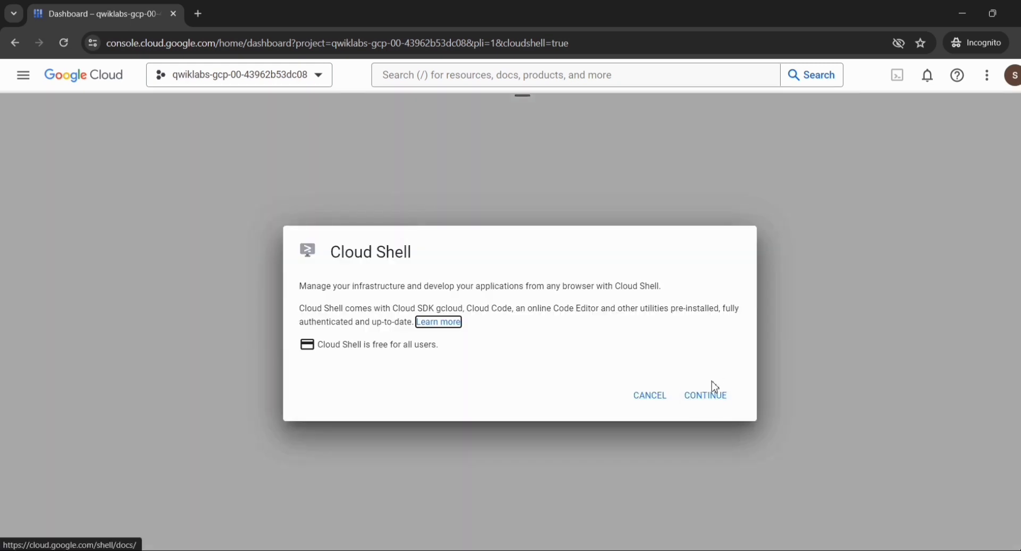
pyautogui.click(697, 400)
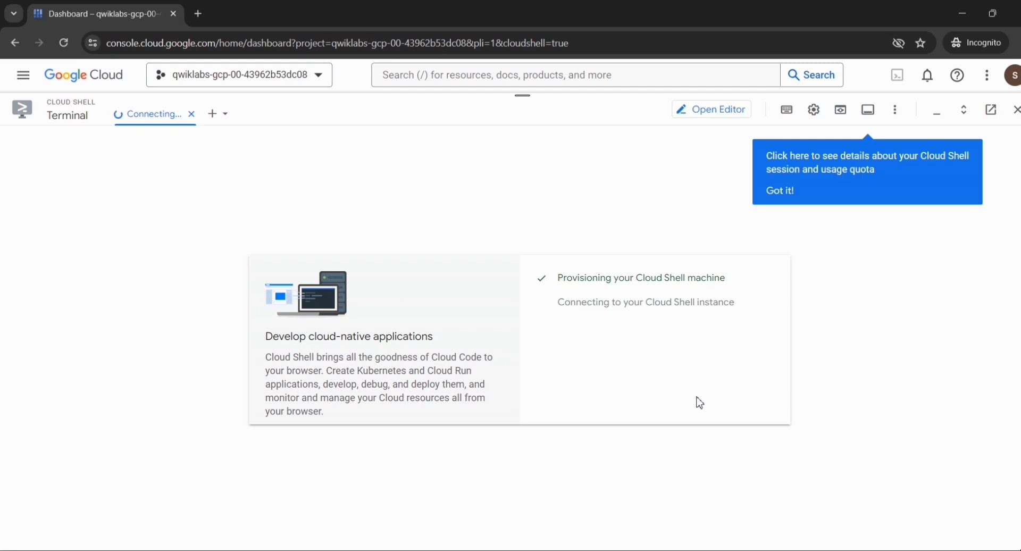
pyautogui.click(780, 197)
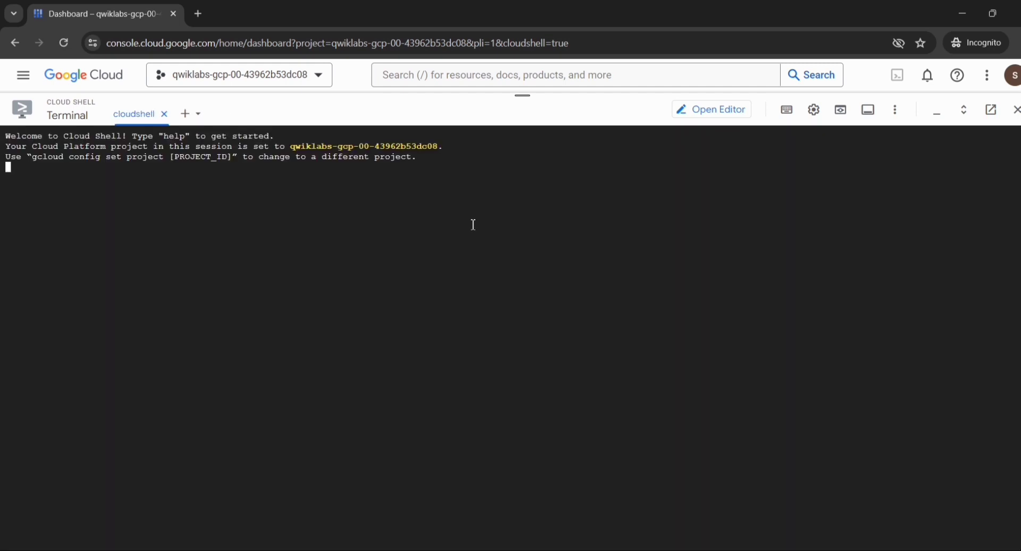
# Step: Run the lab's Task 1 command in Cloud Shell to create SSD Bigtable instance sandiego, "San Diego Traffic Sensors", zone us-east5-c, one node, authorizing credential use
pyautogui.hotkey('alt', 'Tab')
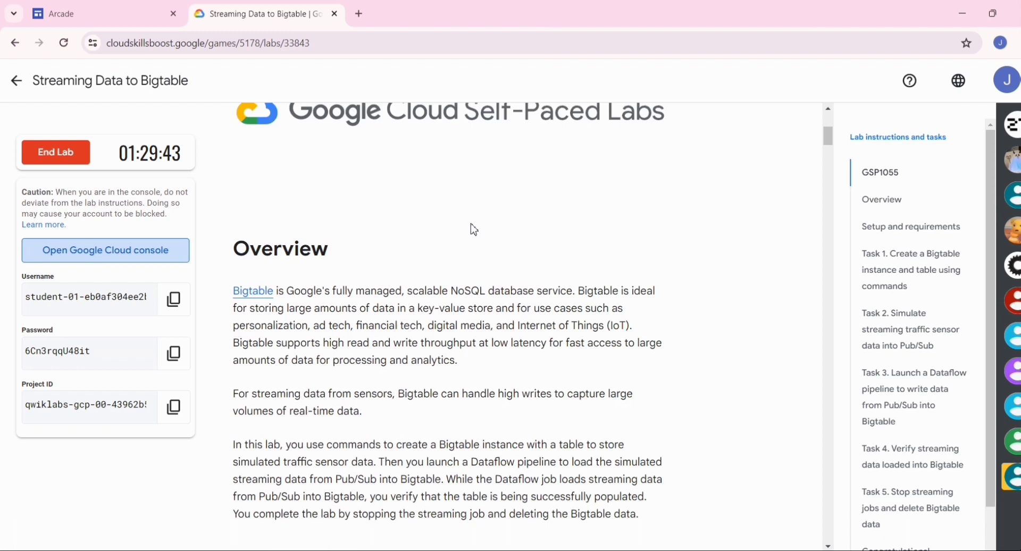
pyautogui.scroll(-5, 474, 228)
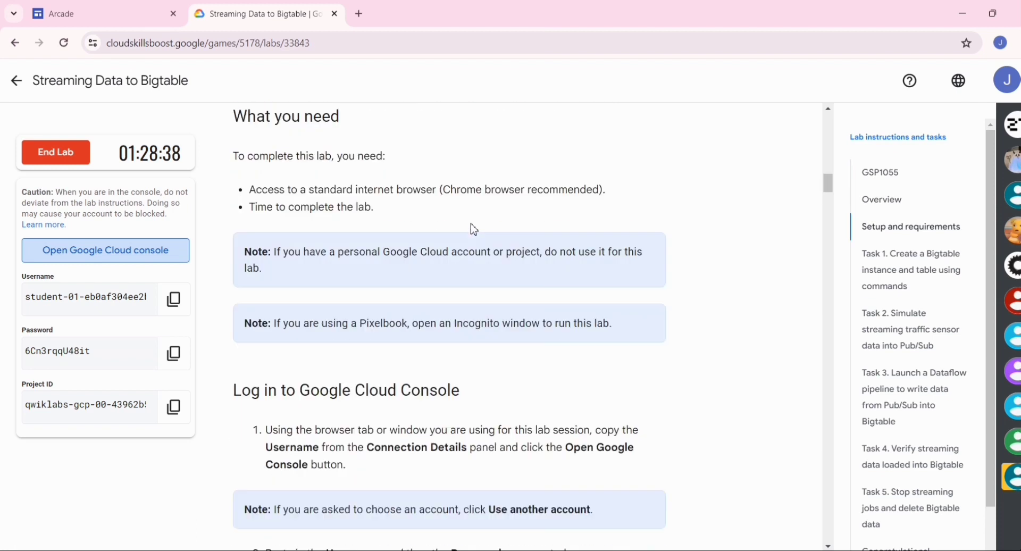
pyautogui.scroll(-10, 473, 229)
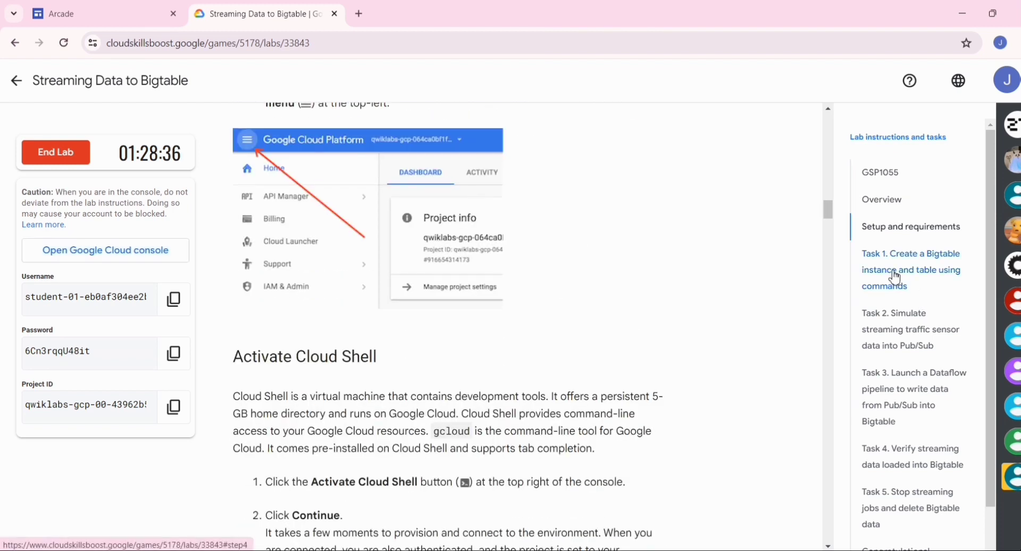
pyautogui.click(895, 275)
pyautogui.scroll(-3, 473, 295)
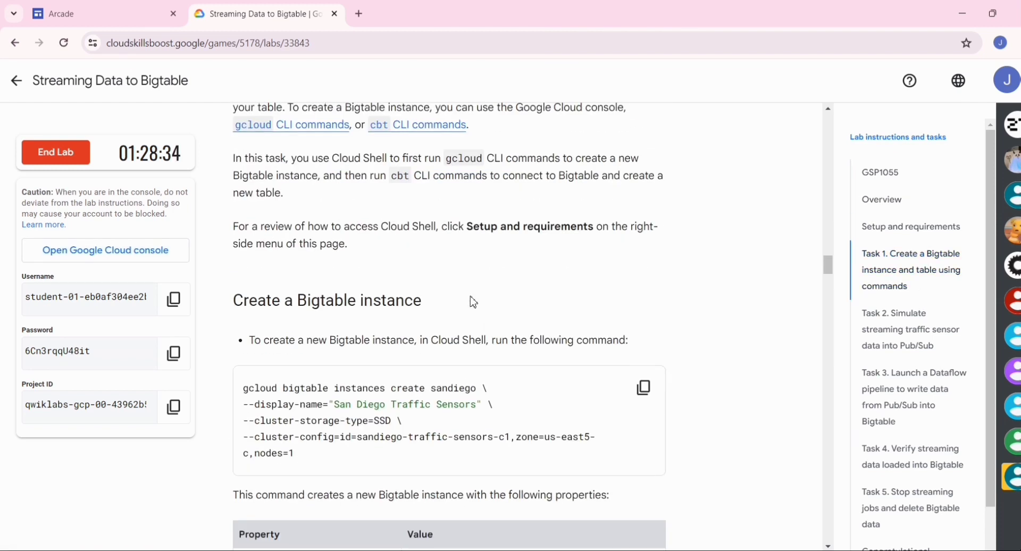
pyautogui.click(646, 383)
pyautogui.hotkey('alt', 'Tab')
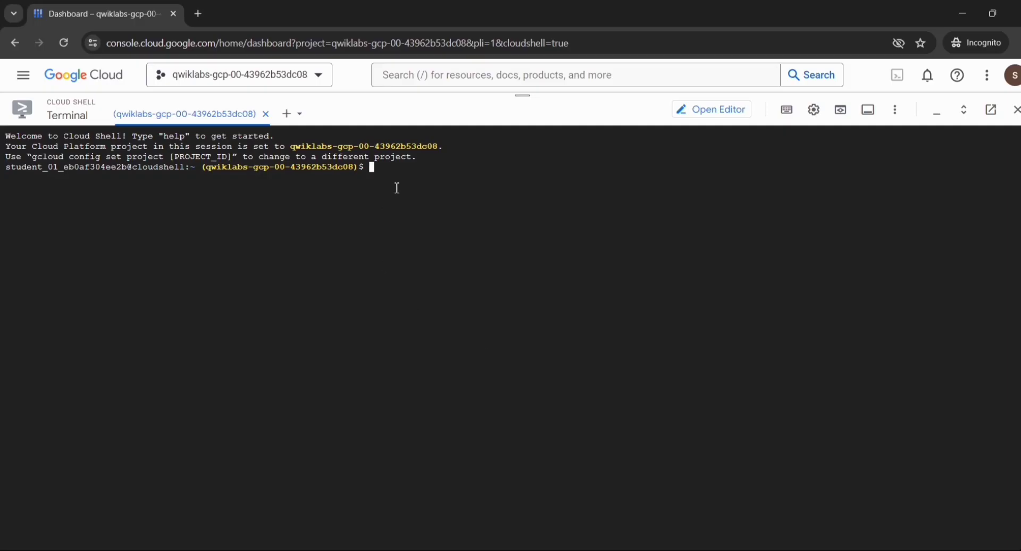
pyautogui.hotkey('ctrl', 'v')
pyautogui.press('Return')
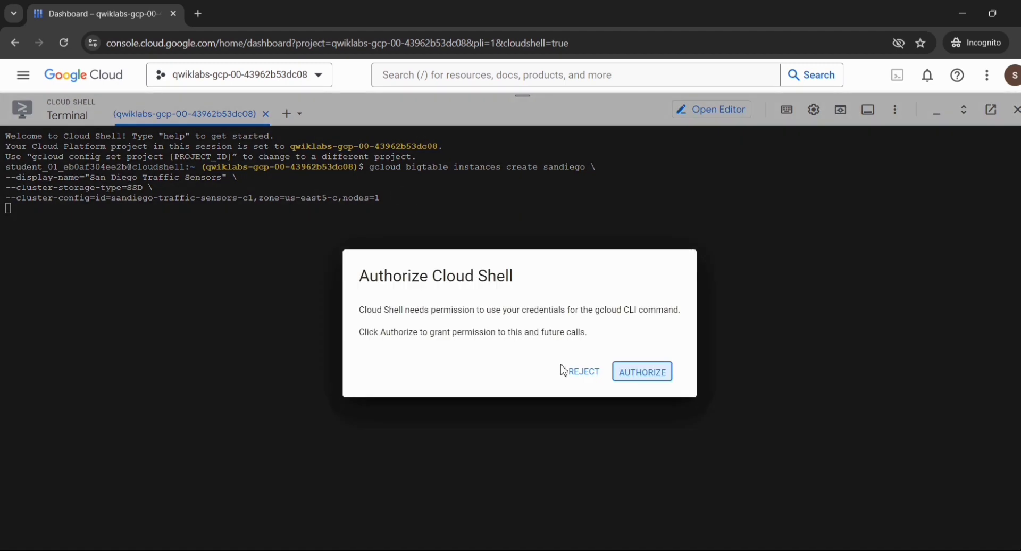
pyautogui.click(653, 371)
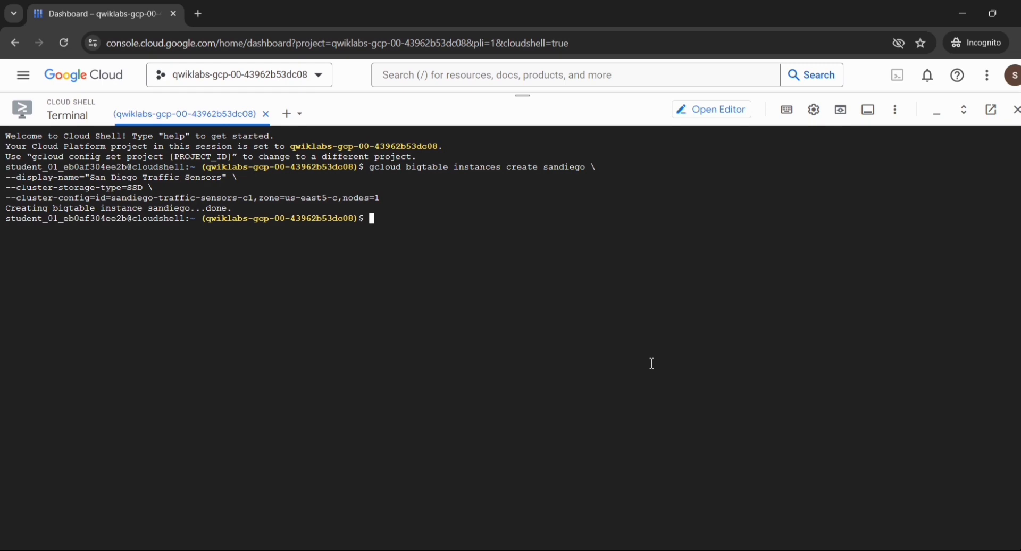
# Step: Append the project ID to ~/.cbtrc in Cloud Shell using the lab's echo project = `gcloud config get-value project` command
pyautogui.hotkey('alt', 'Tab')
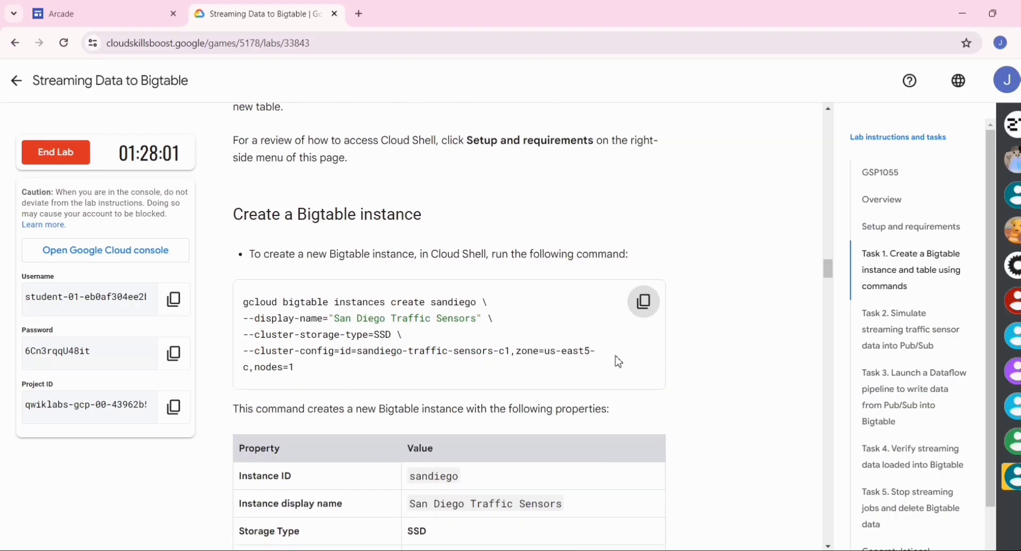
pyautogui.scroll(-11, 616, 360)
pyautogui.scroll(2, 618, 357)
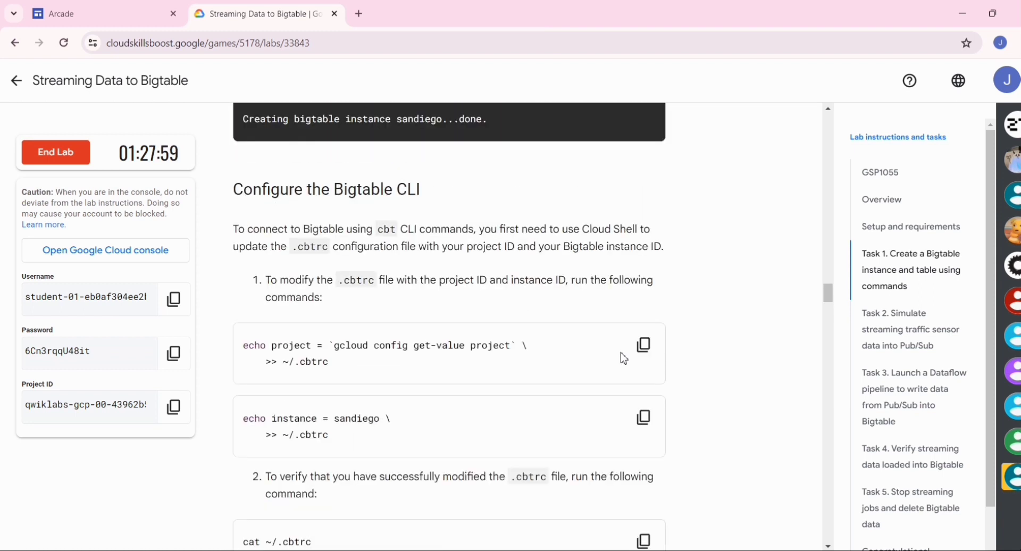
pyautogui.click(643, 345)
pyautogui.hotkey('alt', 'Tab')
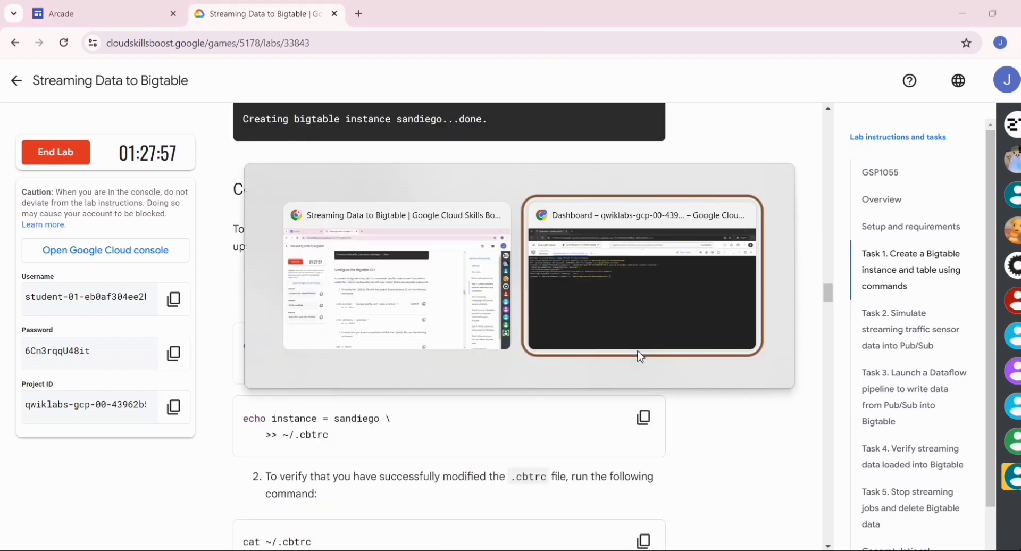
pyautogui.hotkey('ctrl', 'v')
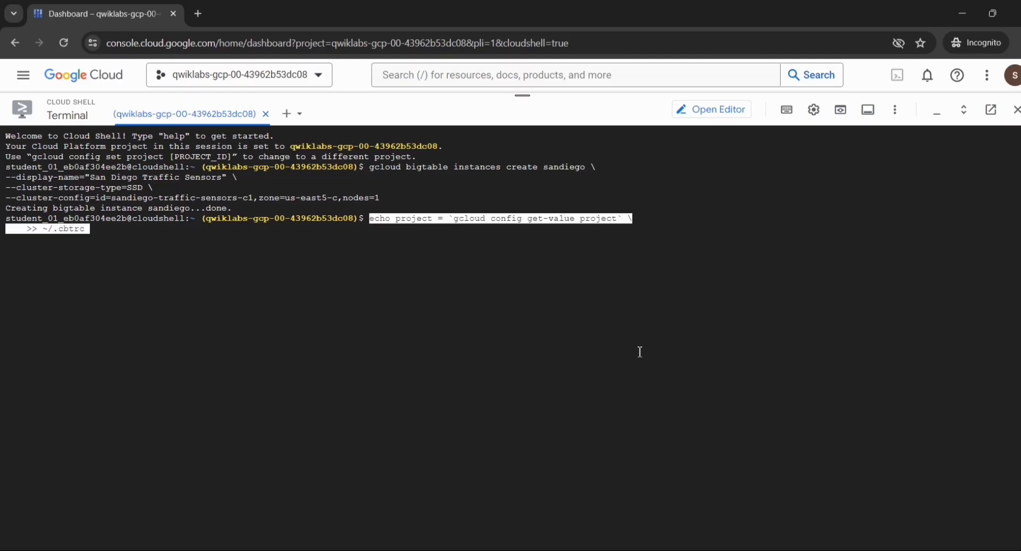
pyautogui.press('Return')
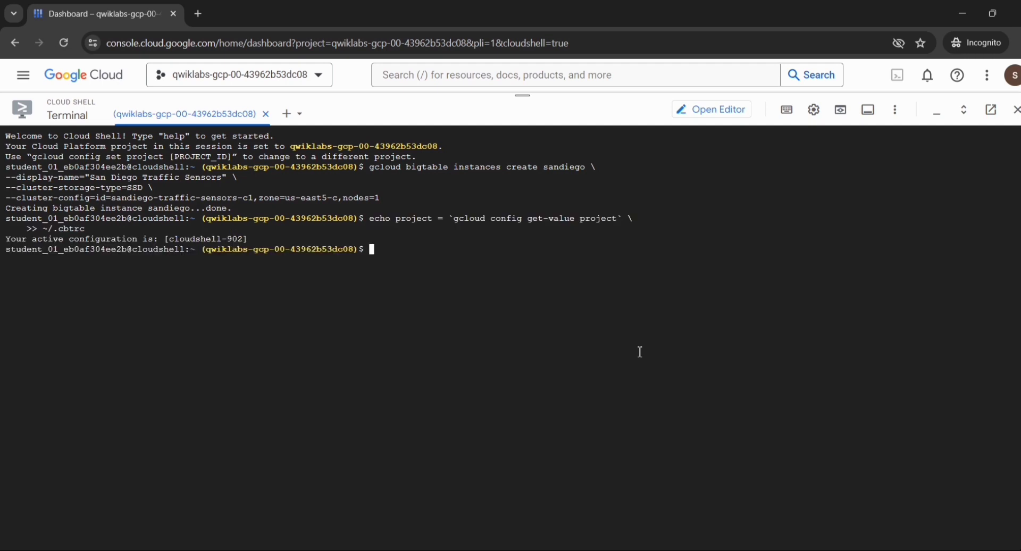
# Step: Append instance = sandiego to ~/.cbtrc in Cloud Shell using the lab's second echo command
pyautogui.hotkey('alt', 'Tab')
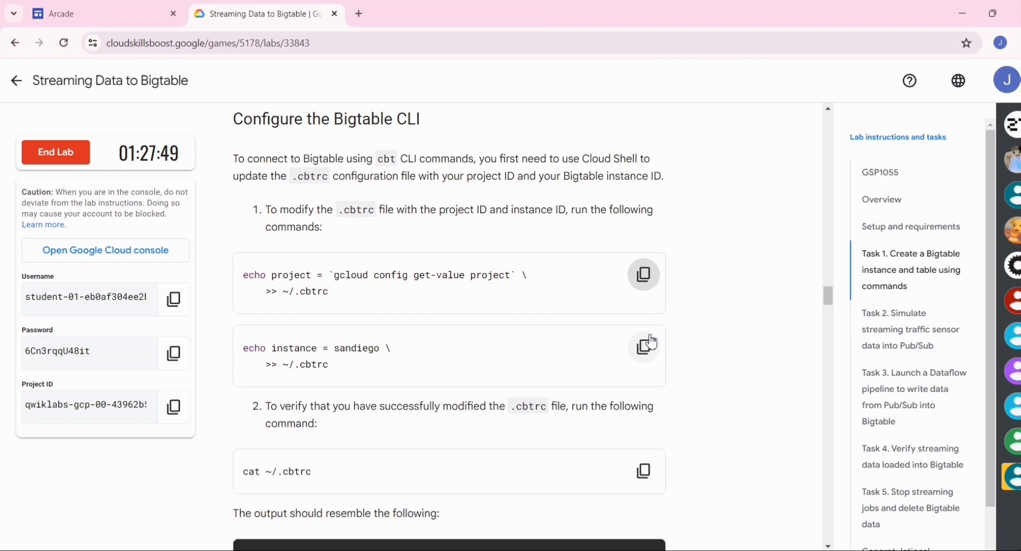
pyautogui.click(649, 344)
pyautogui.hotkey('alt', 'Tab')
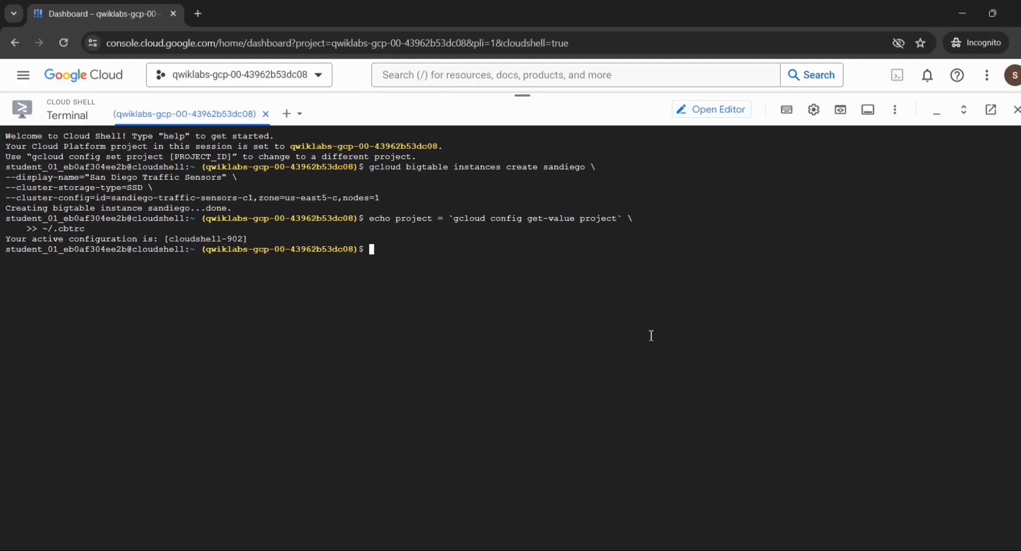
pyautogui.hotkey('ctrl', 'v')
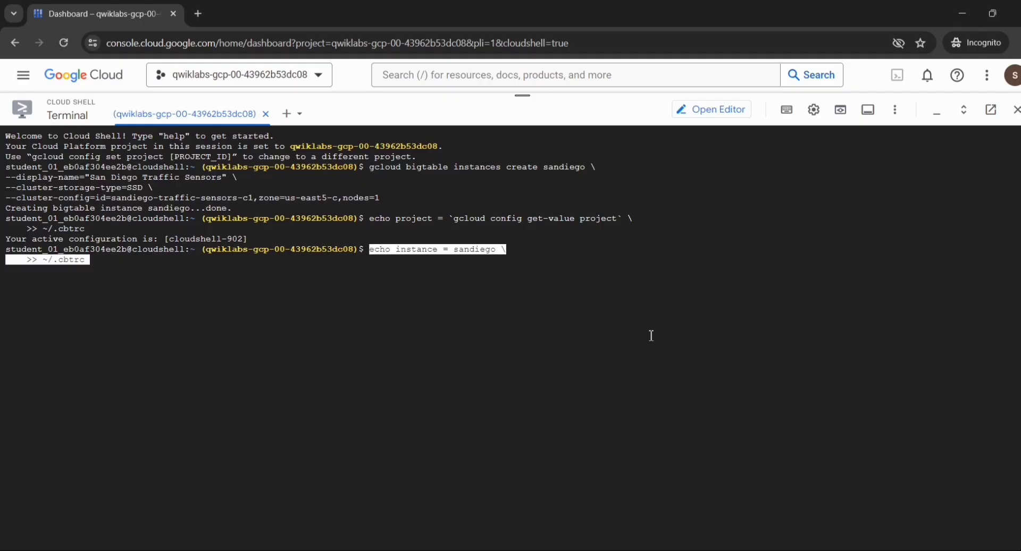
pyautogui.press('Return')
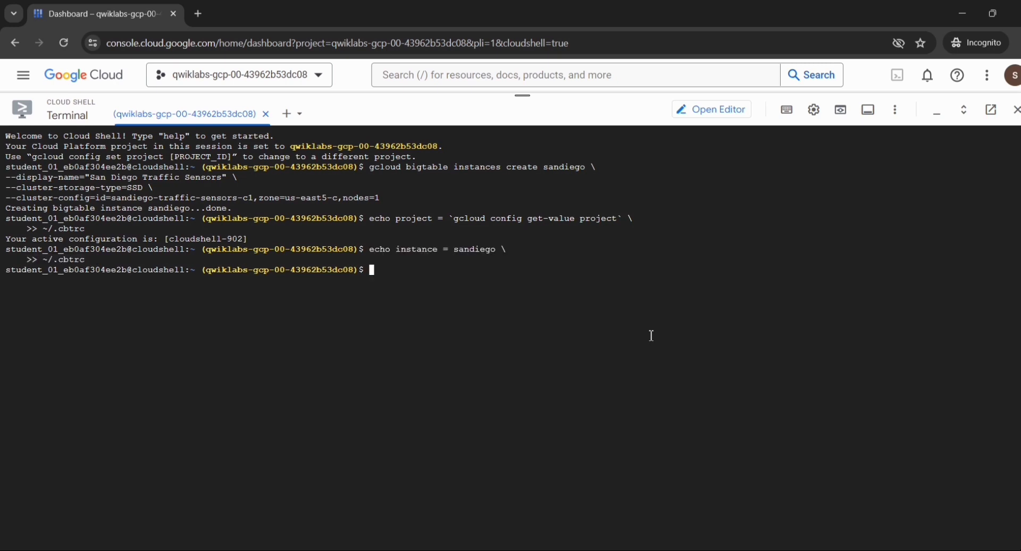
# Step: Run the lab's cat ~/.cbtrc command in Cloud Shell to verify the project and instance entries
pyautogui.hotkey('alt', 'Tab')
pyautogui.scroll(-3, 647, 343)
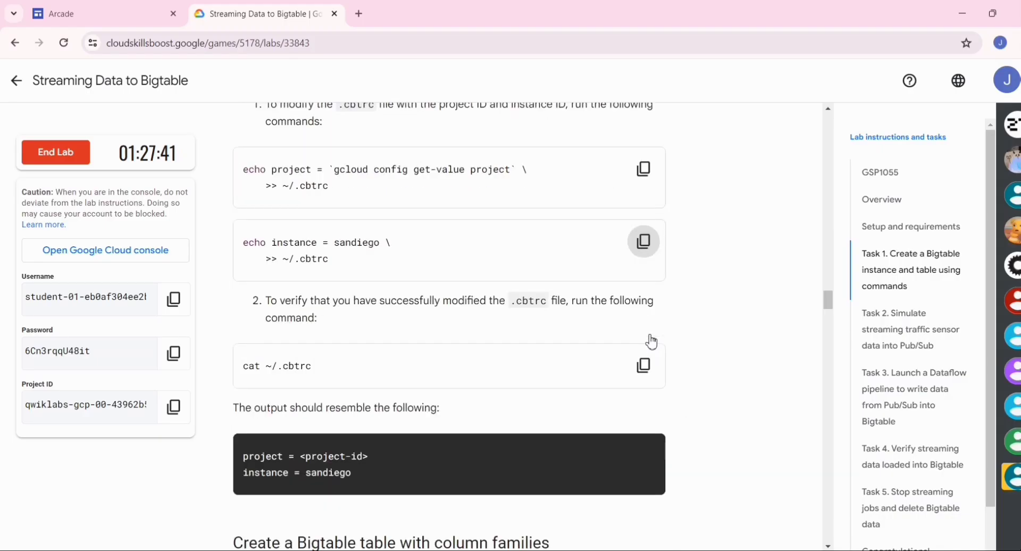
pyautogui.click(644, 348)
pyautogui.hotkey('alt', 'Tab')
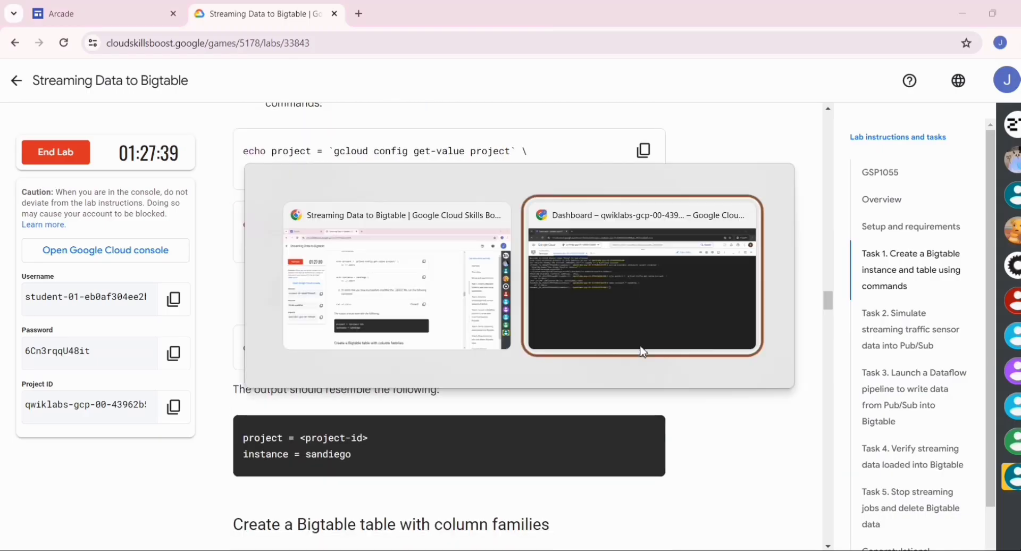
pyautogui.hotkey('ctrl', 'v')
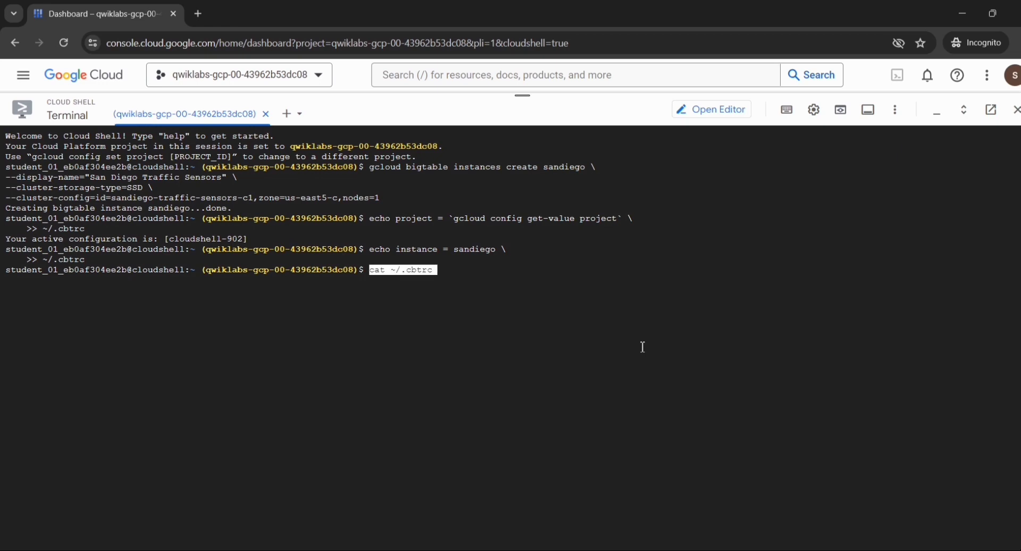
pyautogui.press('Return')
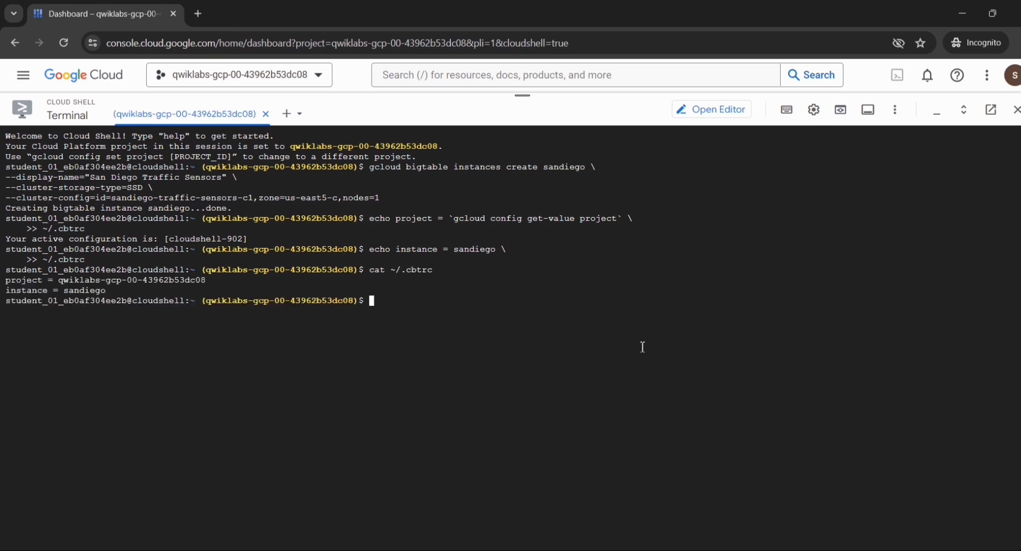
# Step: Create the Bigtable table current_conditions with column family lane by running the lab's cbt createtable command in Cloud Shell
pyautogui.hotkey('alt', 'Tab')
pyautogui.scroll(-5, 644, 351)
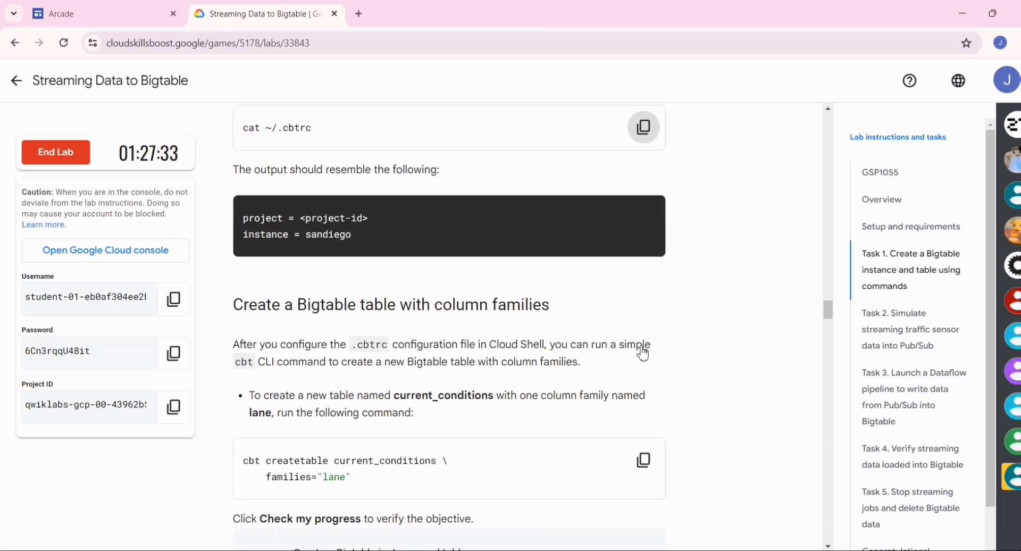
pyautogui.click(644, 354)
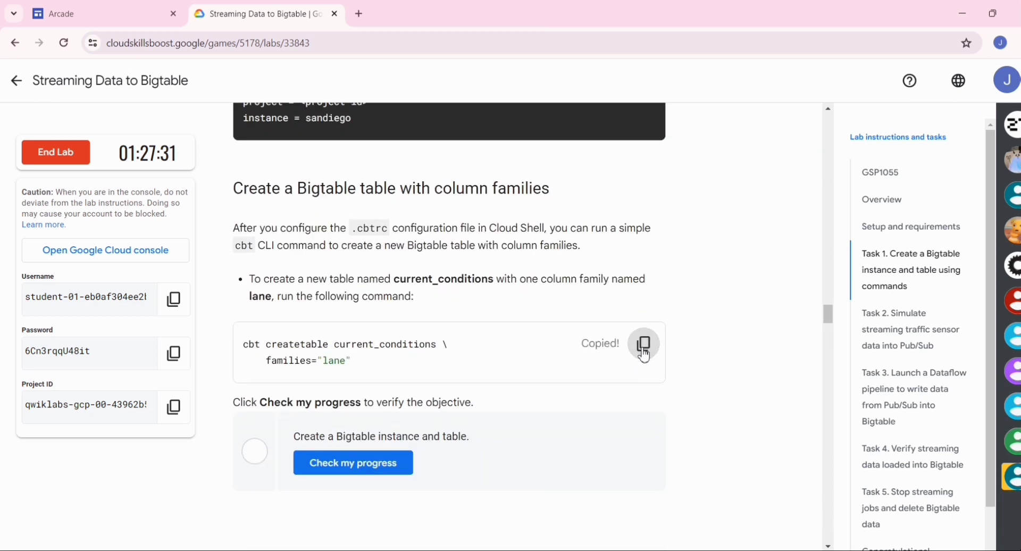
pyautogui.hotkey('alt', 'Tab')
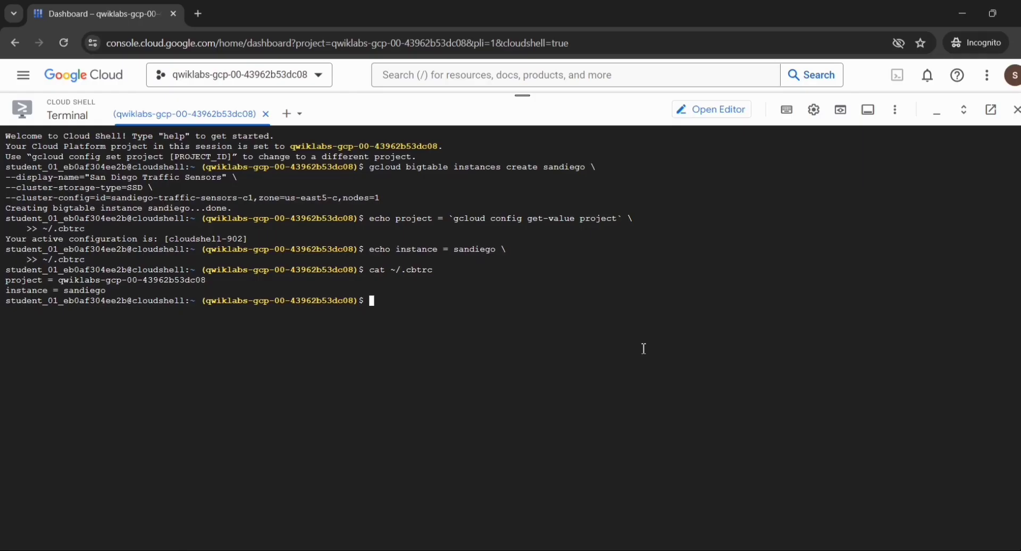
pyautogui.hotkey('ctrl', 'v')
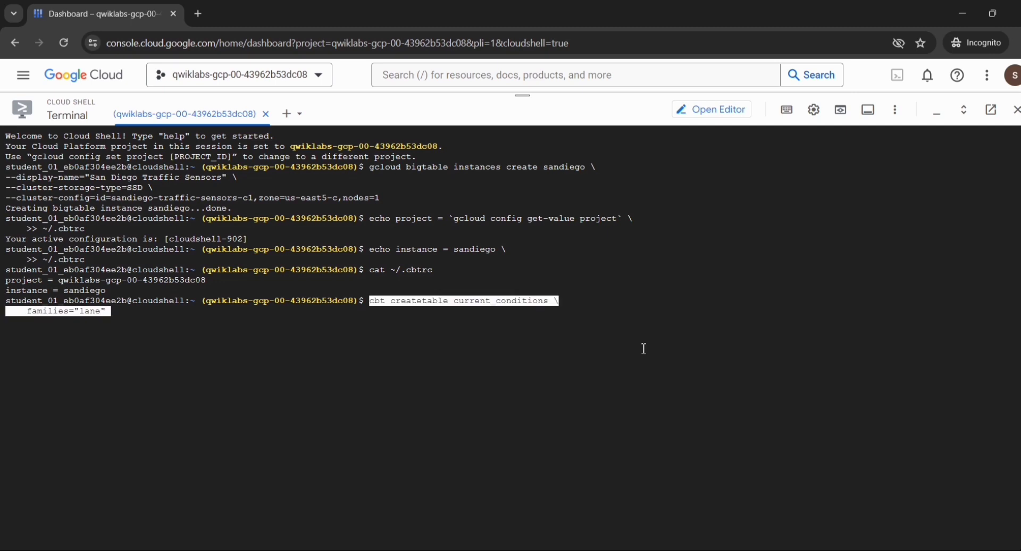
pyautogui.press('Return')
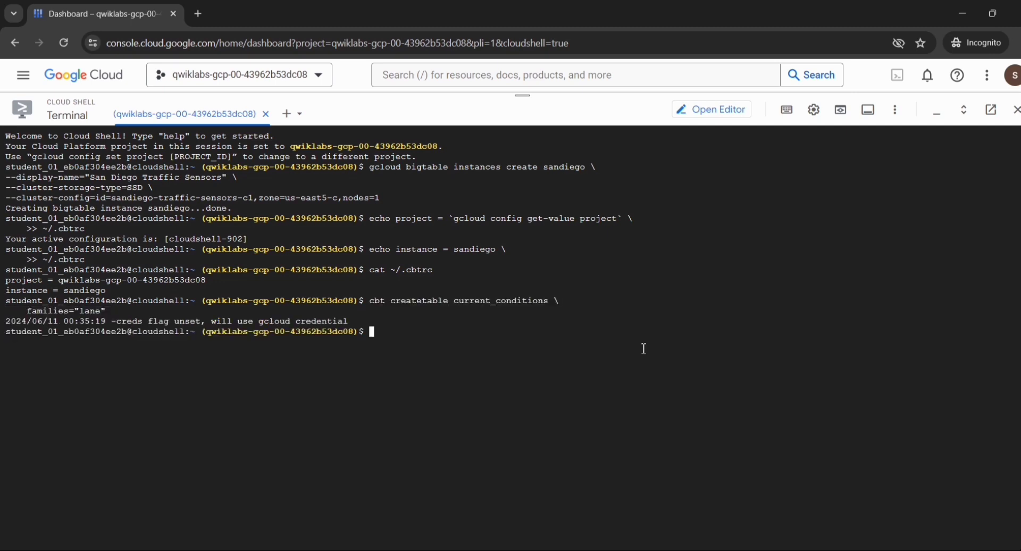
# Step: Check the lab progress for the Task 1 objective "Create a Bigtable instance and table."
pyautogui.hotkey('alt', 'Tab')
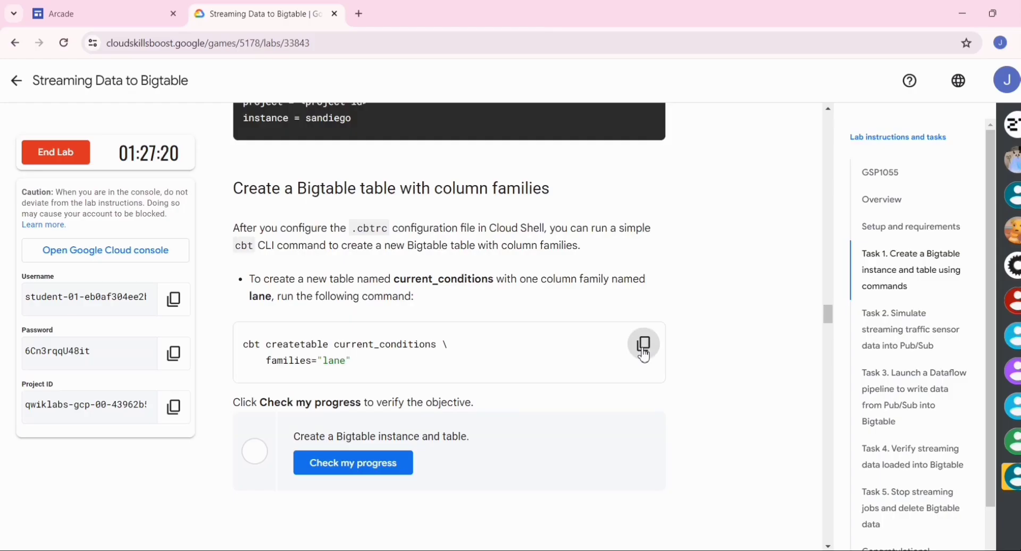
pyautogui.scroll(-2, 428, 367)
pyautogui.click(374, 357)
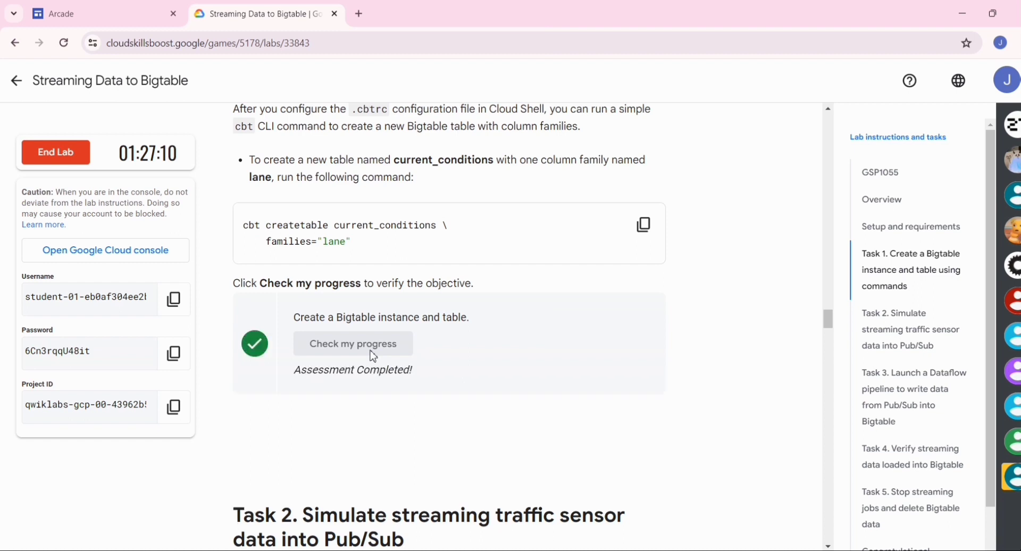
# Step: Return to the Google Cloud console and shrink the Cloud Shell terminal pane to its minimum height, revealing the dashboard
pyautogui.hotkey('alt', 'Tab')
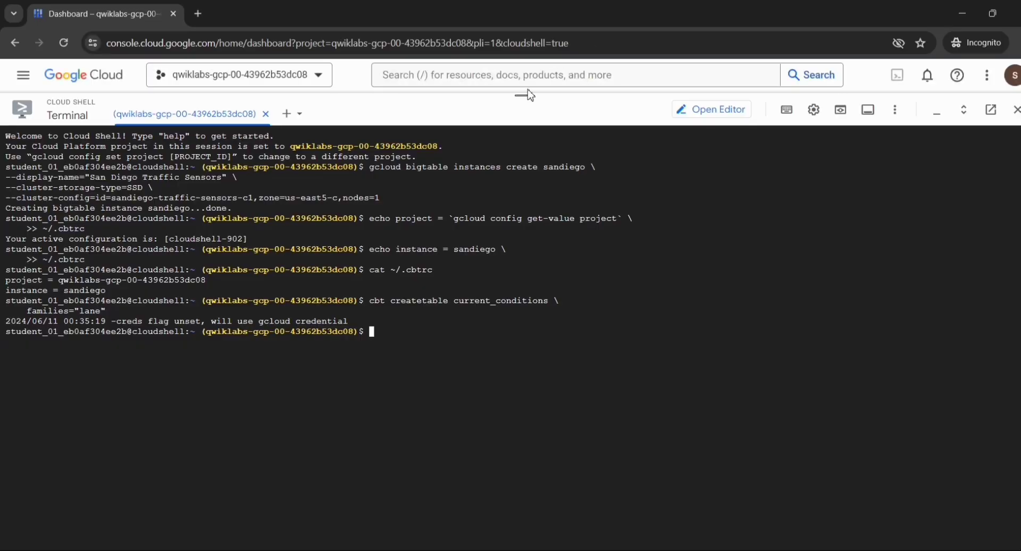
pyautogui.moveTo(521, 95); pyautogui.dragTo(509, 543)
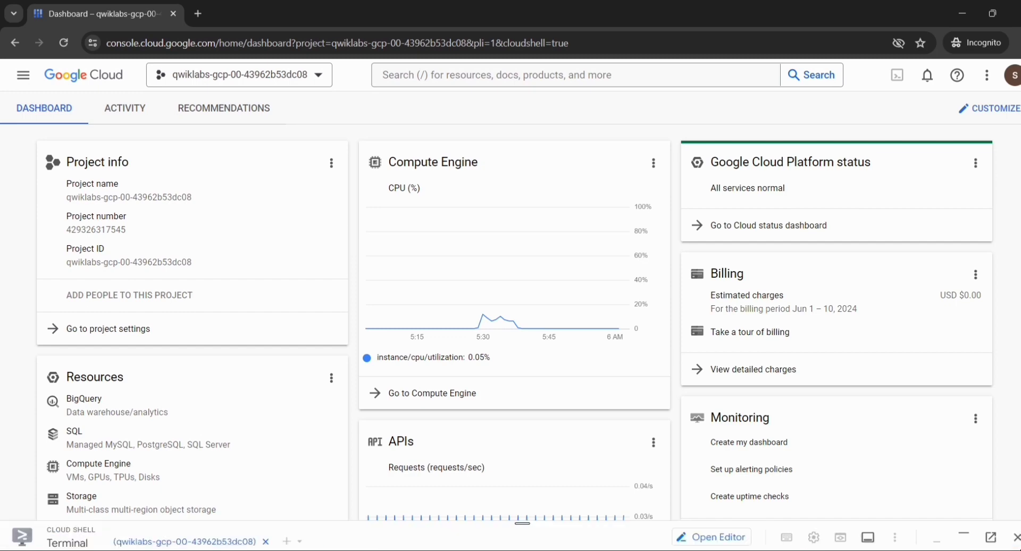
pyautogui.press('super+Tab')
pyautogui.press('Escape')
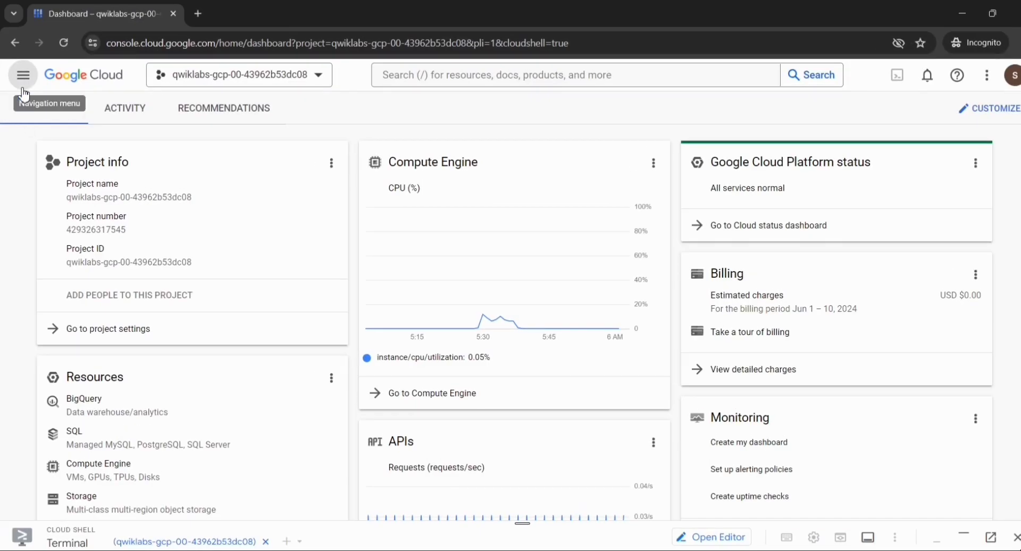
# Step: Open the Compute Engine VM instances page and start an SSH-in-browser session to training-vm, dismissing the IAP notice
pyautogui.click(22, 77)
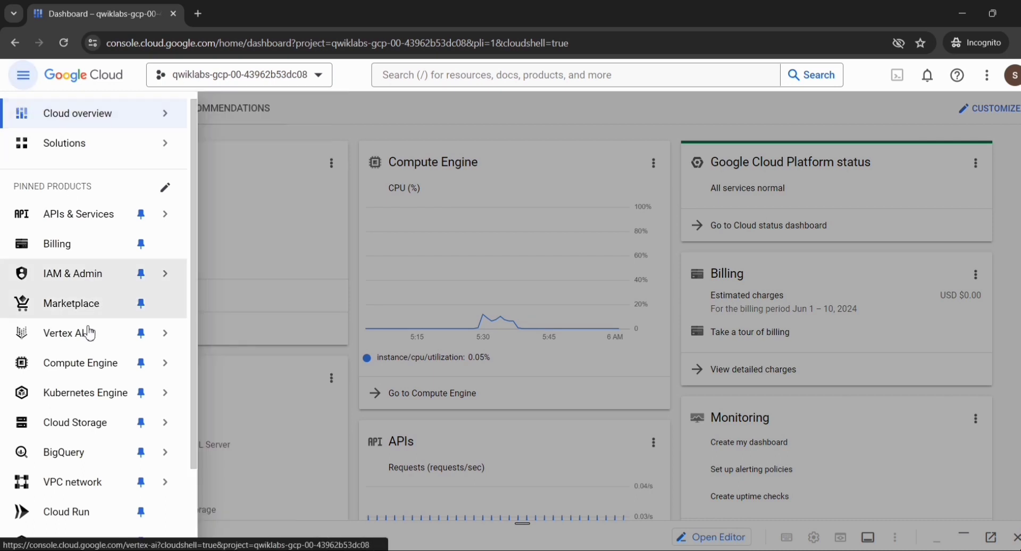
pyautogui.moveTo(133, 374)
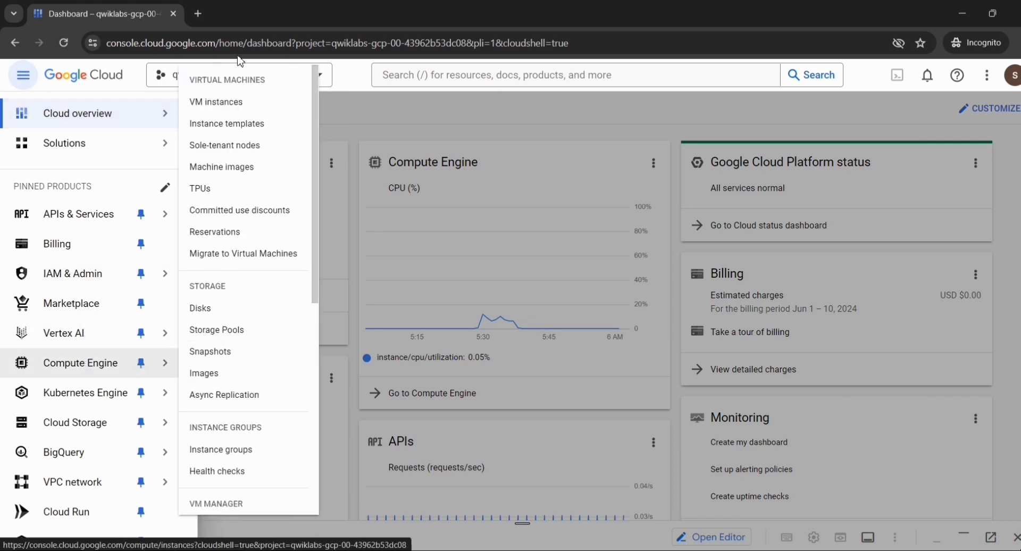
pyautogui.click(224, 104)
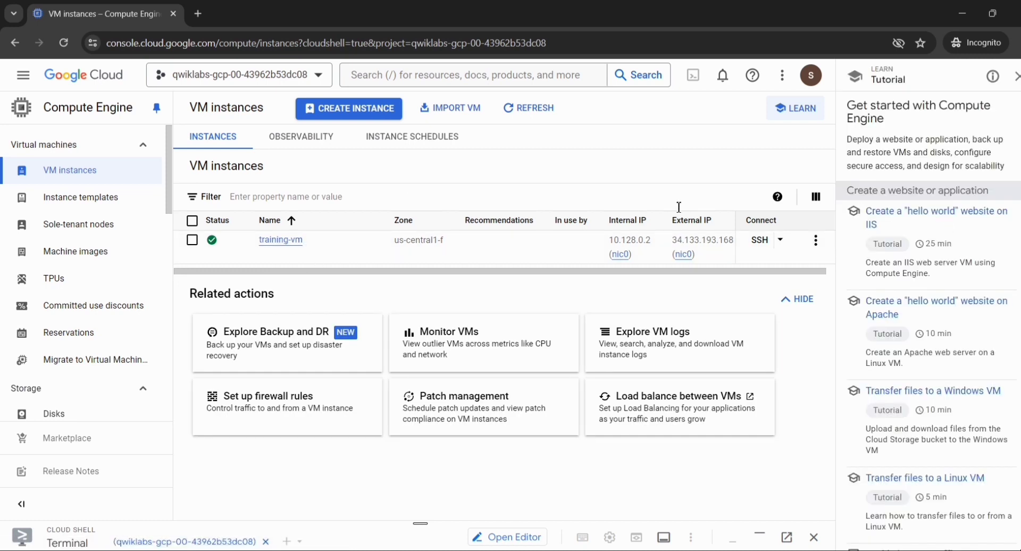
pyautogui.click(758, 244)
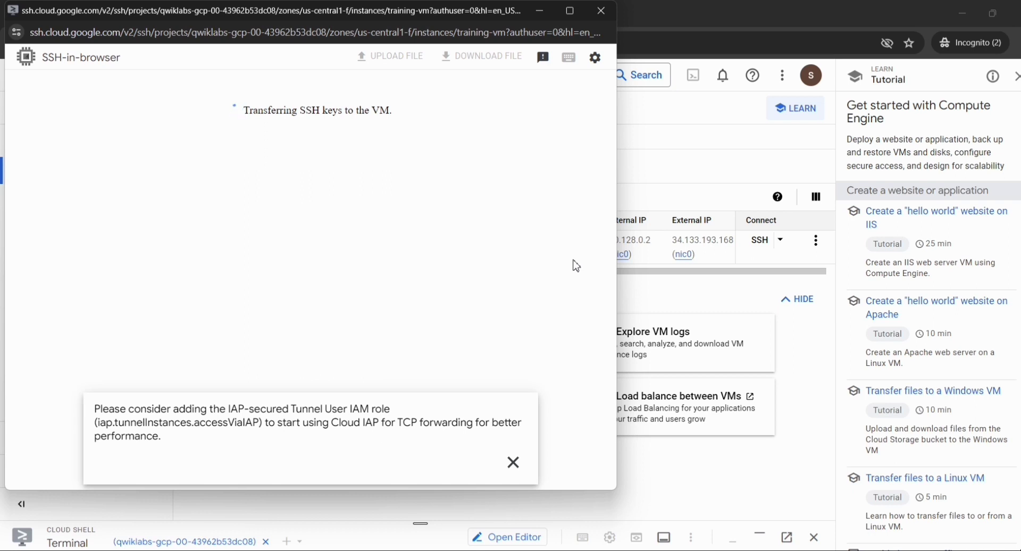
pyautogui.click(515, 463)
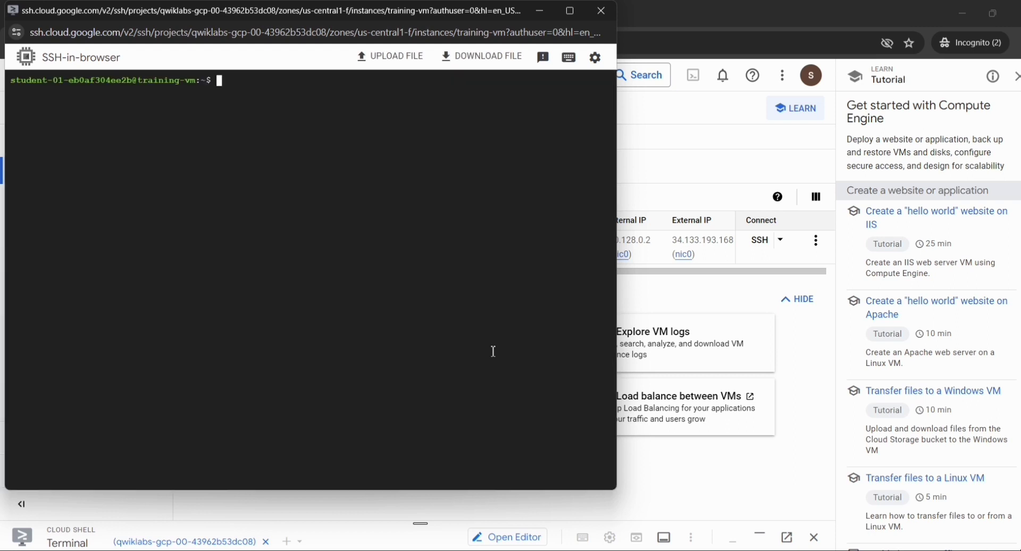
# Step: List the contents of the training directory on training-vm using the lab's ls /training command
pyautogui.hotkey('alt', 'Tab')
pyautogui.hotkey('alt', 'Tab')
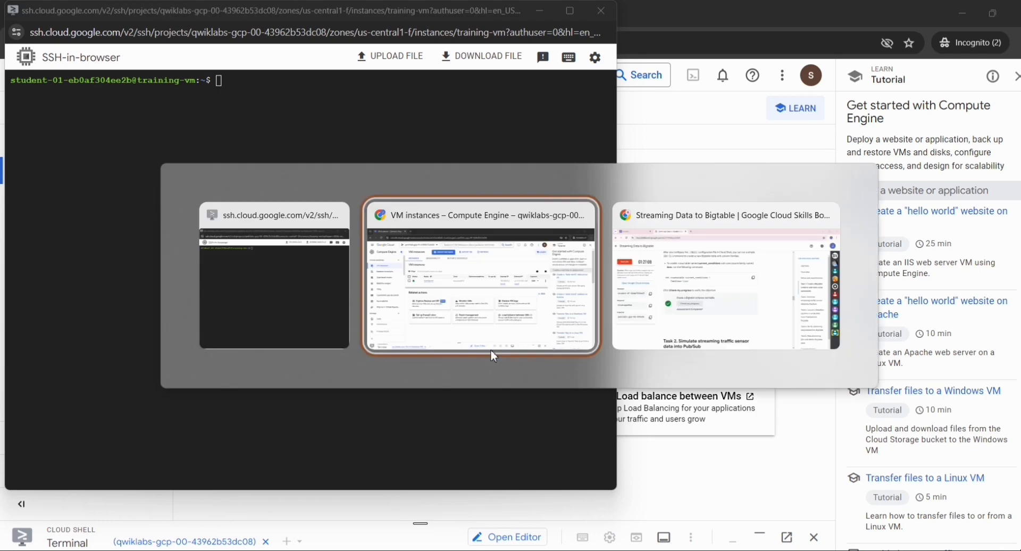
pyautogui.scroll(-6, 492, 352)
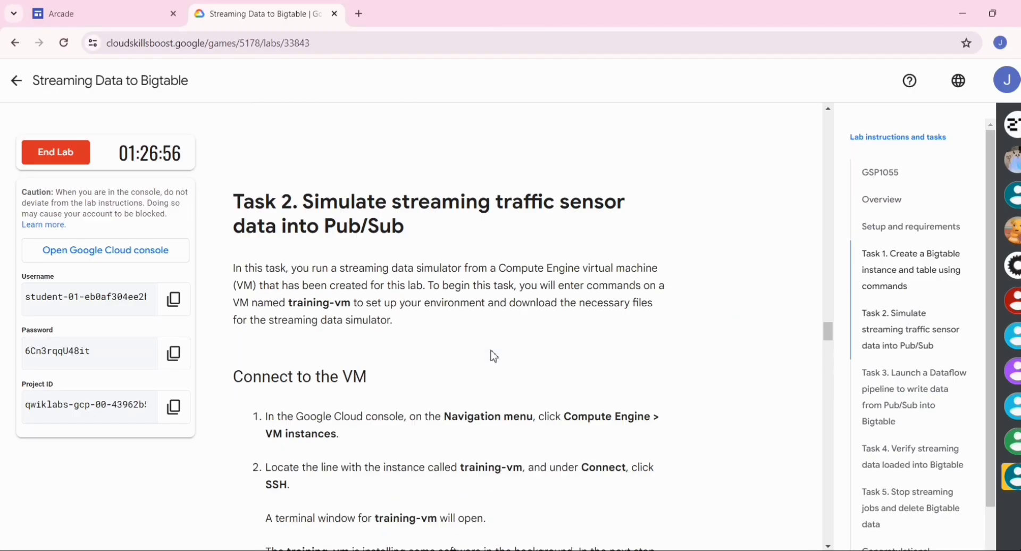
pyautogui.scroll(-4, 492, 352)
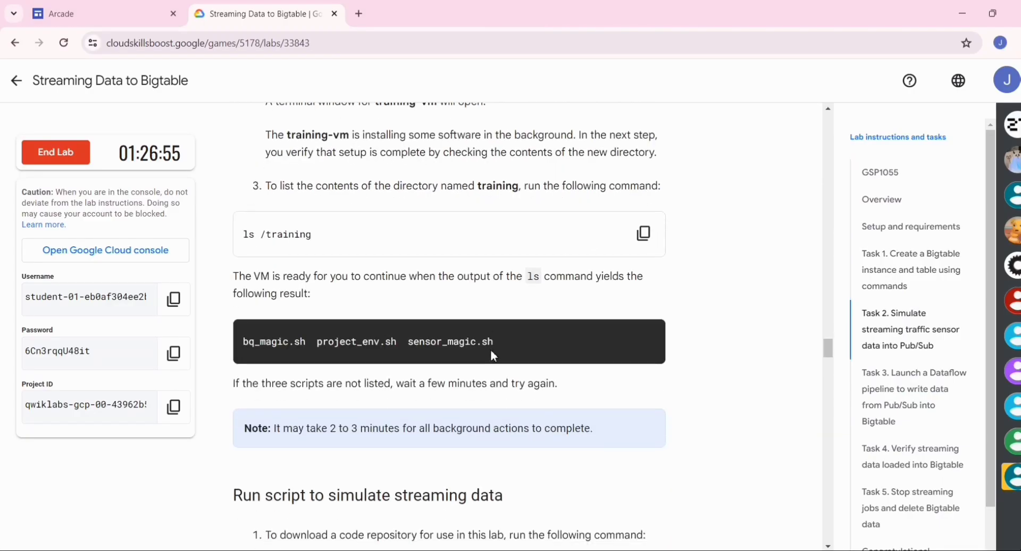
pyautogui.click(642, 242)
pyautogui.hotkey('alt', 'Tab')
pyautogui.hotkey('alt', 'Tab')
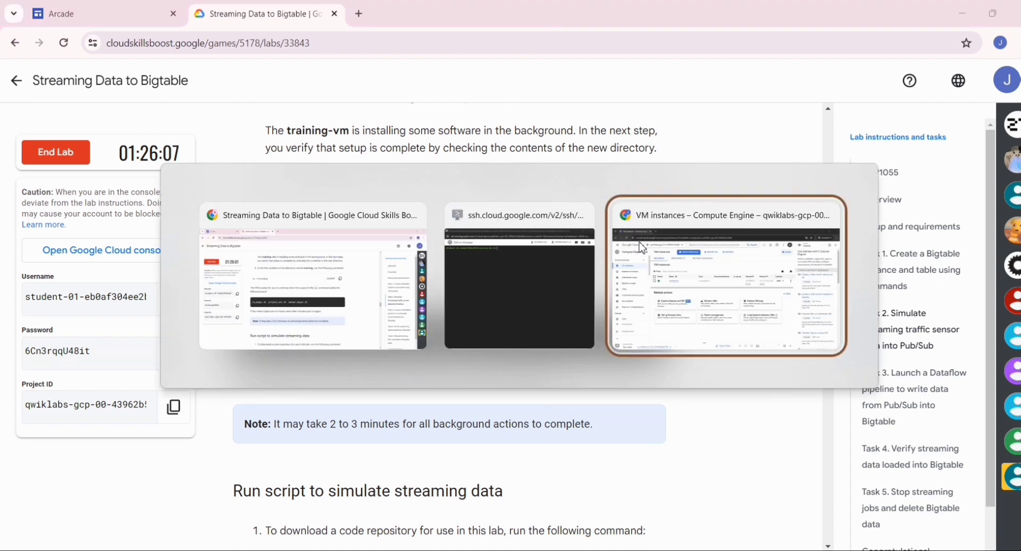
pyautogui.hotkey('alt', 'shift', 'Tab')
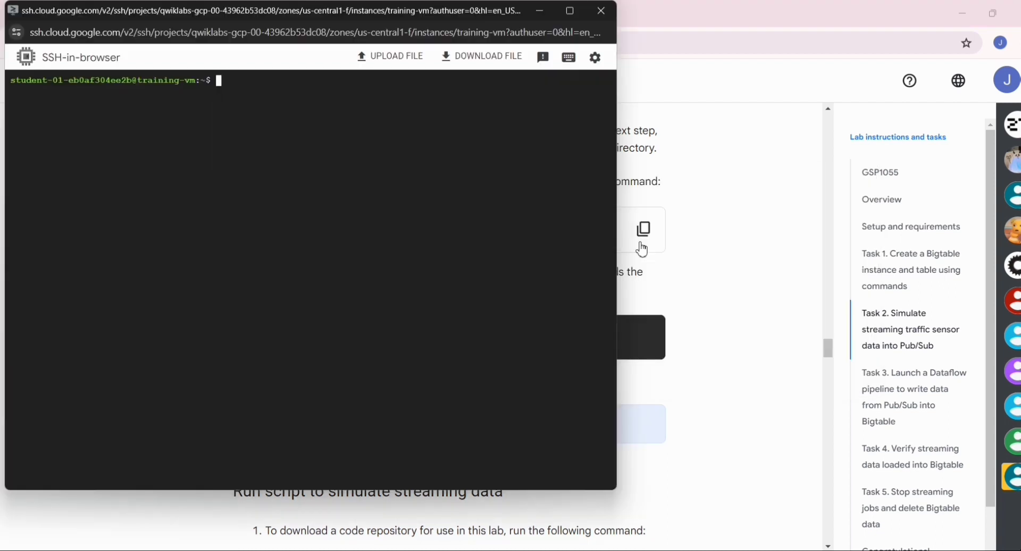
pyautogui.hotkey('ctrl', 'v')
pyautogui.press('Return')
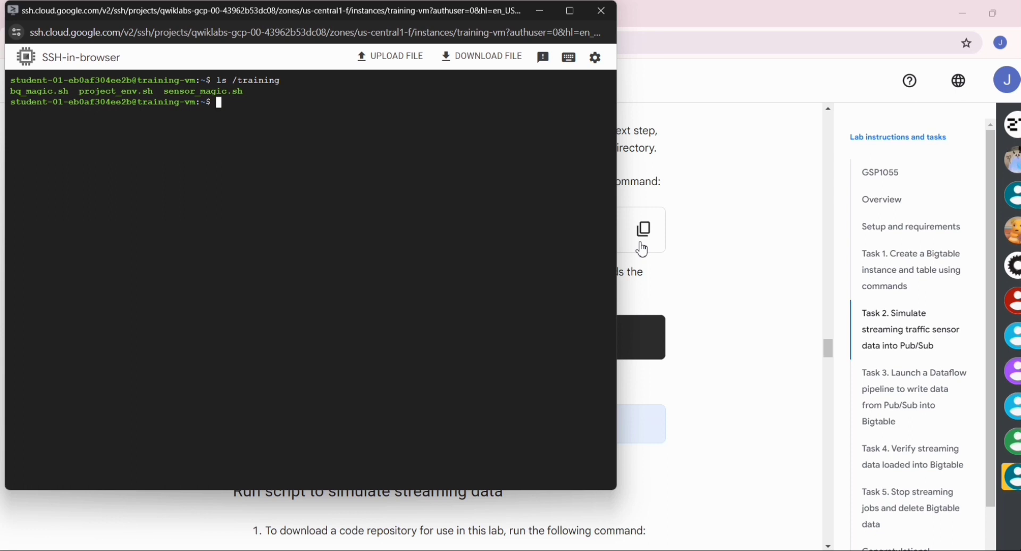
pyautogui.click(642, 249)
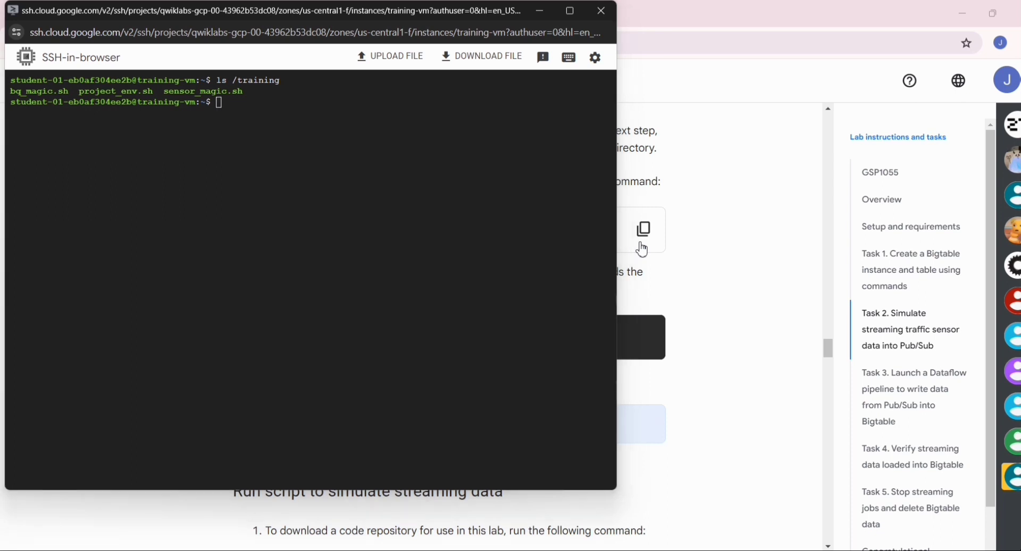
pyautogui.hotkey('alt', 'Tab')
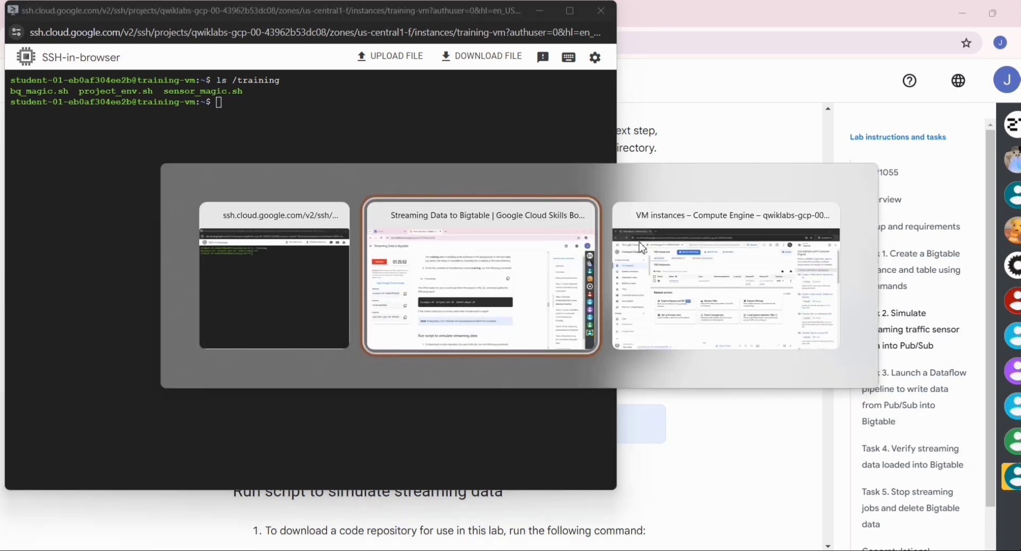
pyautogui.hotkey('alt', 'Tab')
pyautogui.hotkey('alt', 'shift', 'Tab')
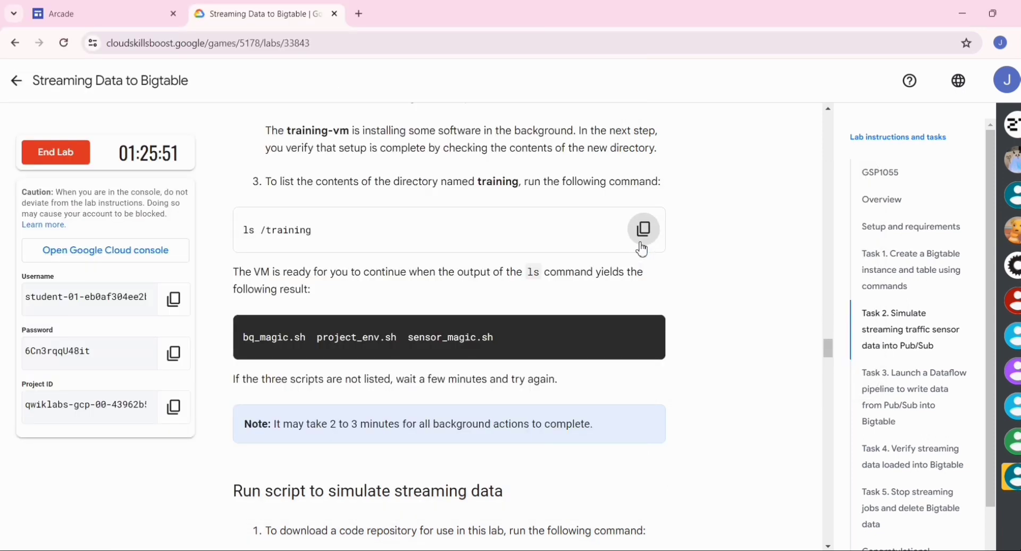
pyautogui.scroll(-5, 643, 246)
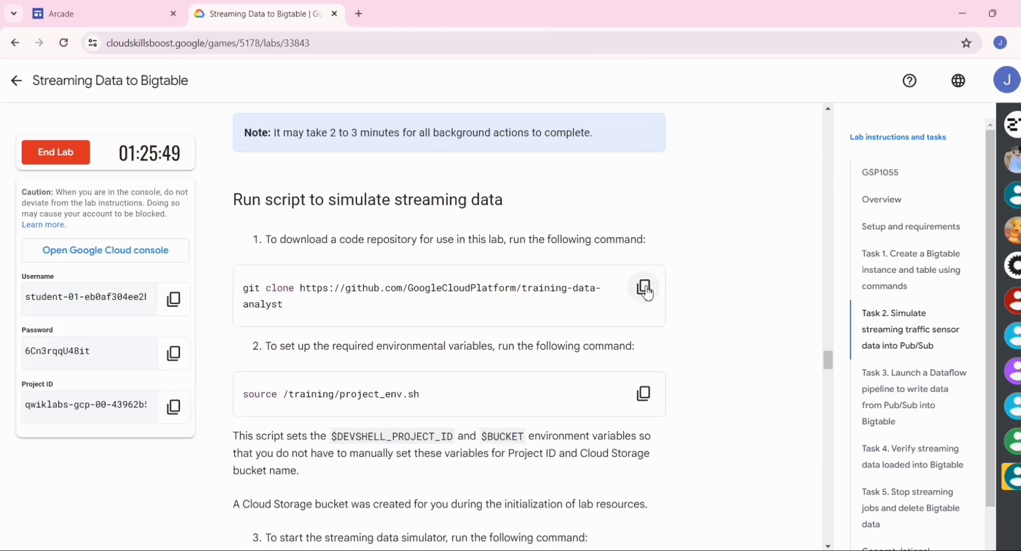
pyautogui.click(644, 287)
pyautogui.hotkey('alt', 'Tab')
pyautogui.press('Tab')
pyautogui.hotkey('alt', 'shift', 'Tab')
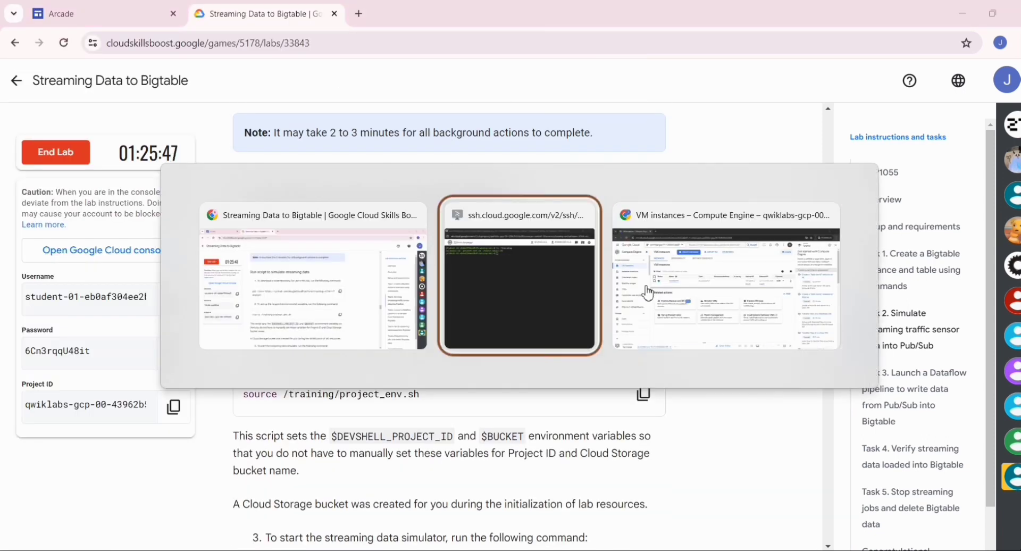
pyautogui.hotkey('ctrl', 'v')
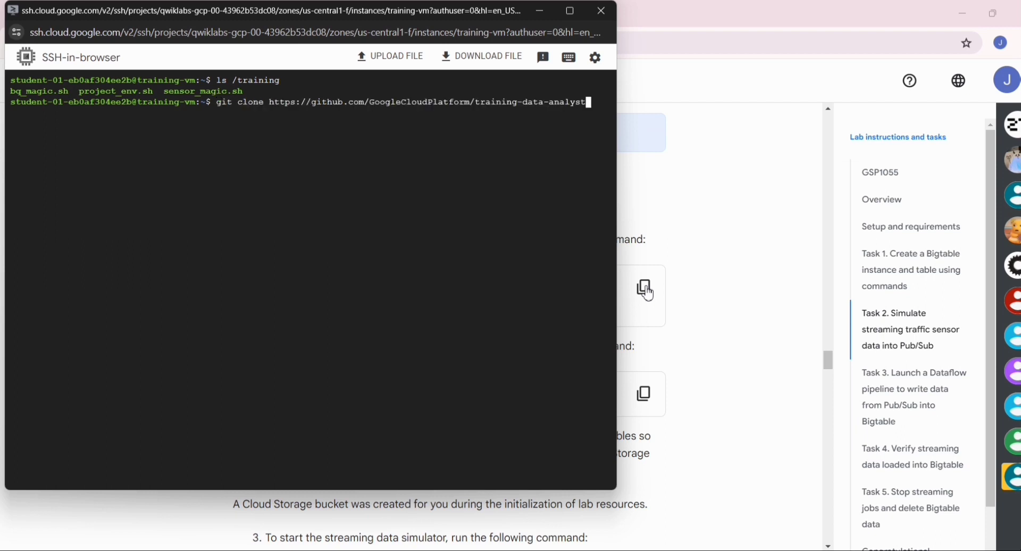
pyautogui.press('Return')
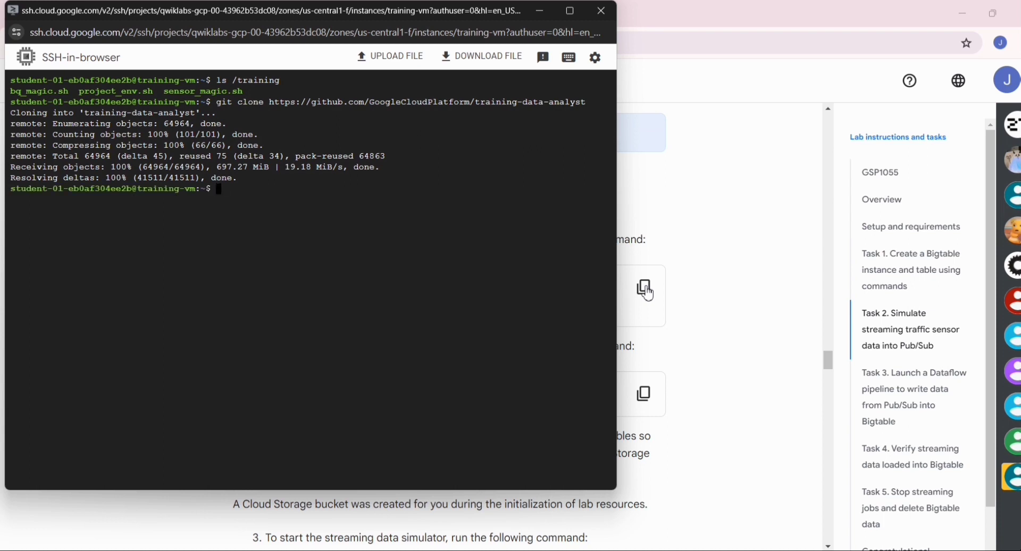
# Step: Set the lab's environment variables on training-vm by running source /training/project_env.sh from the lab instructions
pyautogui.hotkey('alt', 'Tab')
pyautogui.press('Tab')
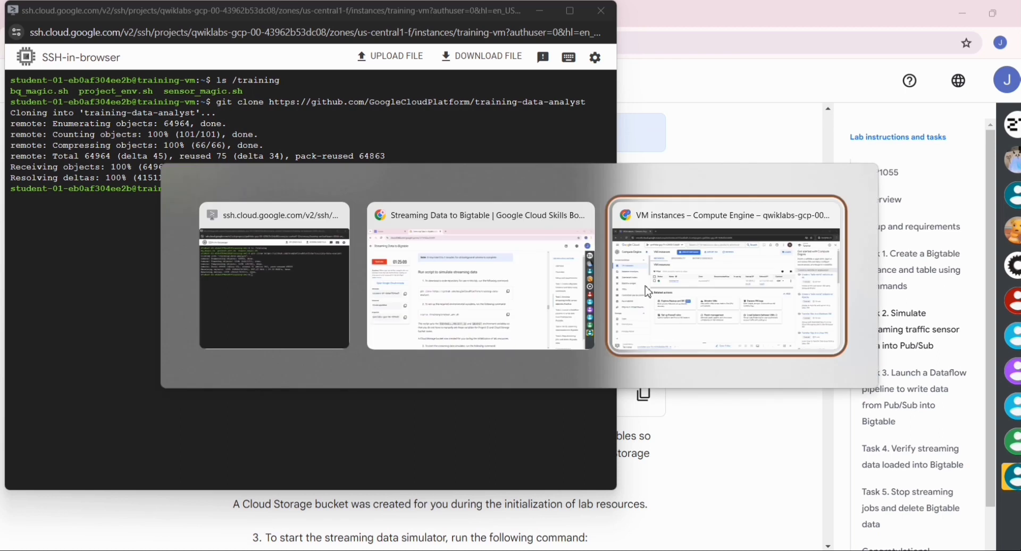
pyautogui.hotkey('alt', 'shift', 'Tab')
pyautogui.scroll(-5, 648, 291)
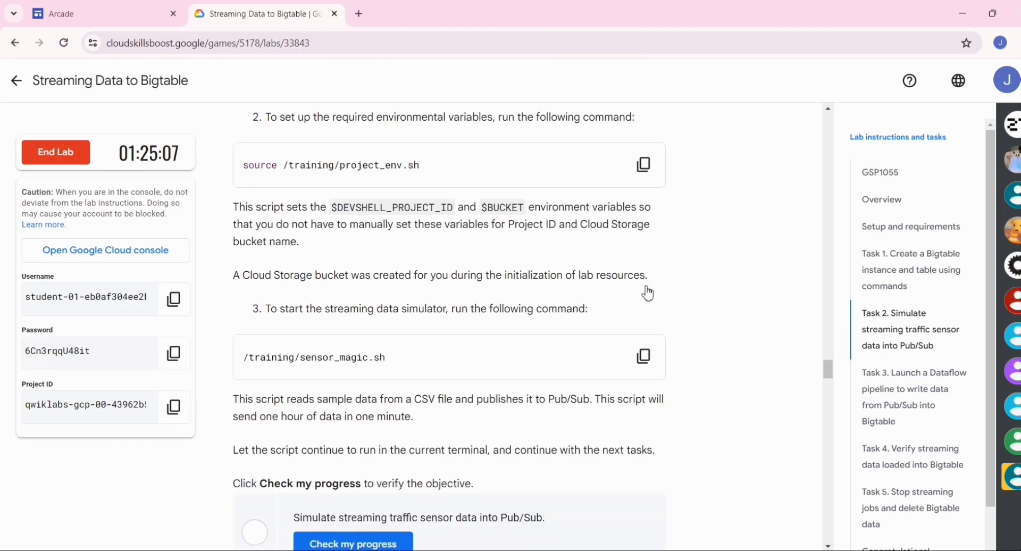
pyautogui.scroll(3, 642, 297)
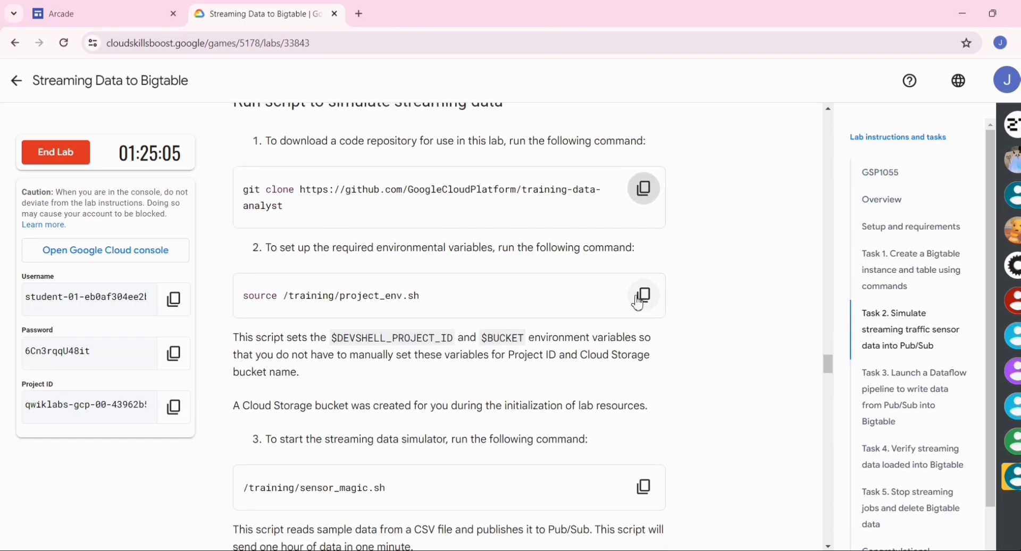
pyautogui.click(642, 298)
pyautogui.hotkey('alt', 'Tab')
pyautogui.press('Tab')
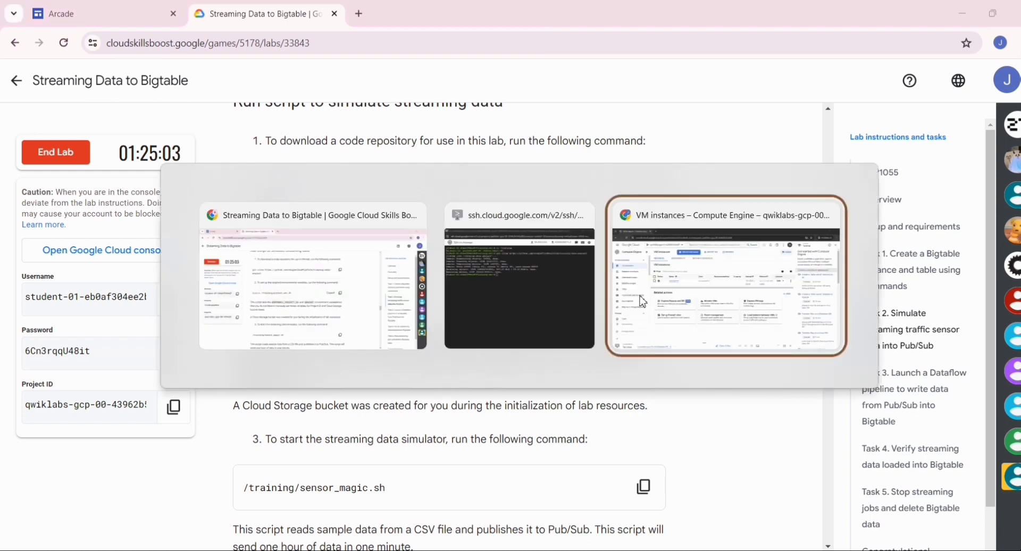
pyautogui.hotkey('alt', 'shift', 'Tab')
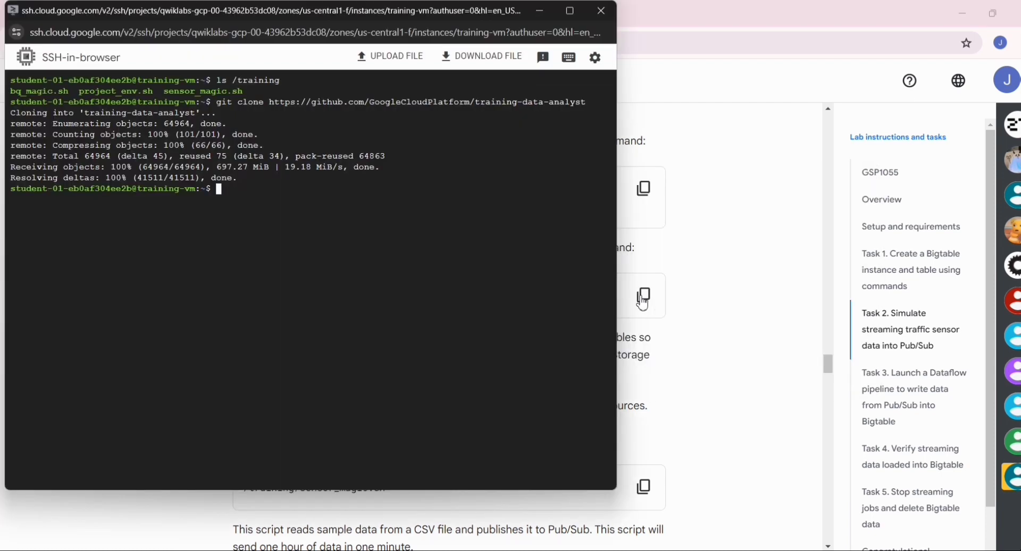
pyautogui.hotkey('ctrl', 'v')
pyautogui.press('Return')
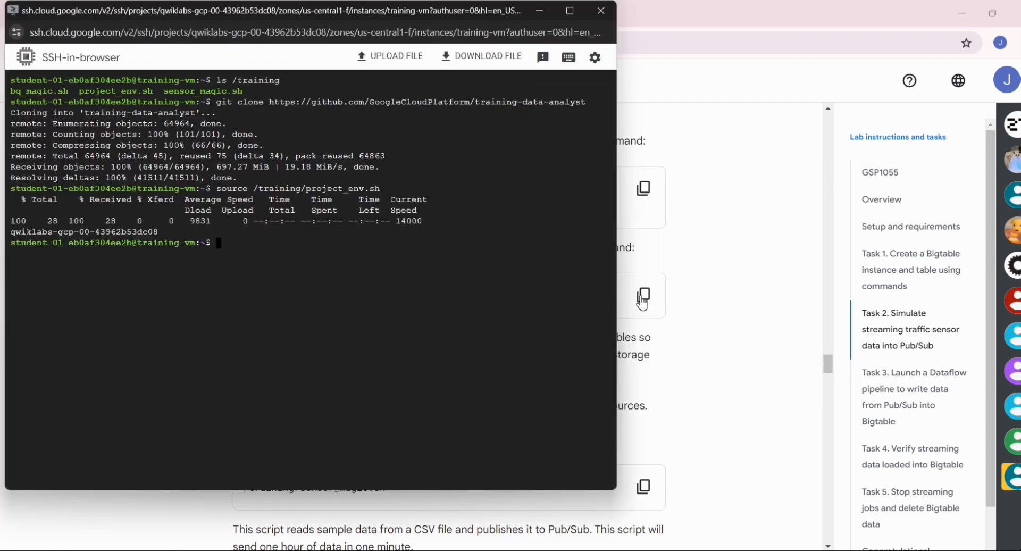
# Step: Start the streaming data simulator in the training-vm terminal with the lab's /training/sensor_magic.sh command
pyautogui.hotkey('alt', 'Tab')
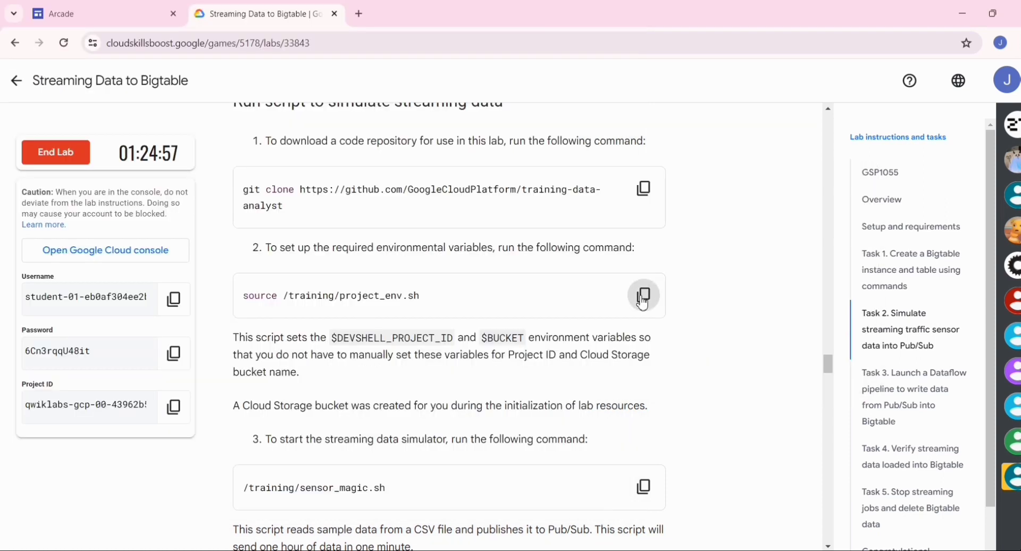
pyautogui.scroll(-3, 643, 298)
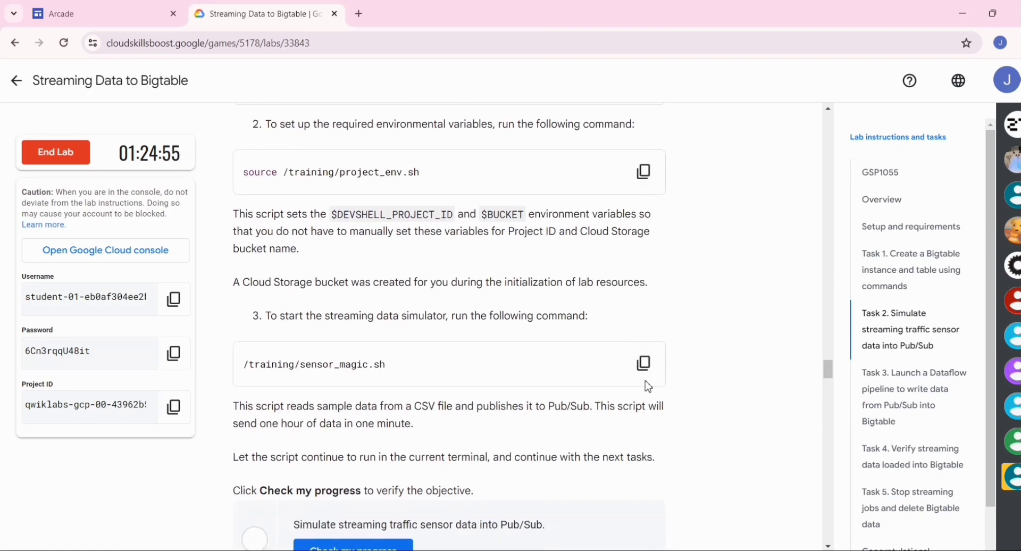
pyautogui.click(644, 364)
pyautogui.hotkey('alt', 'Tab')
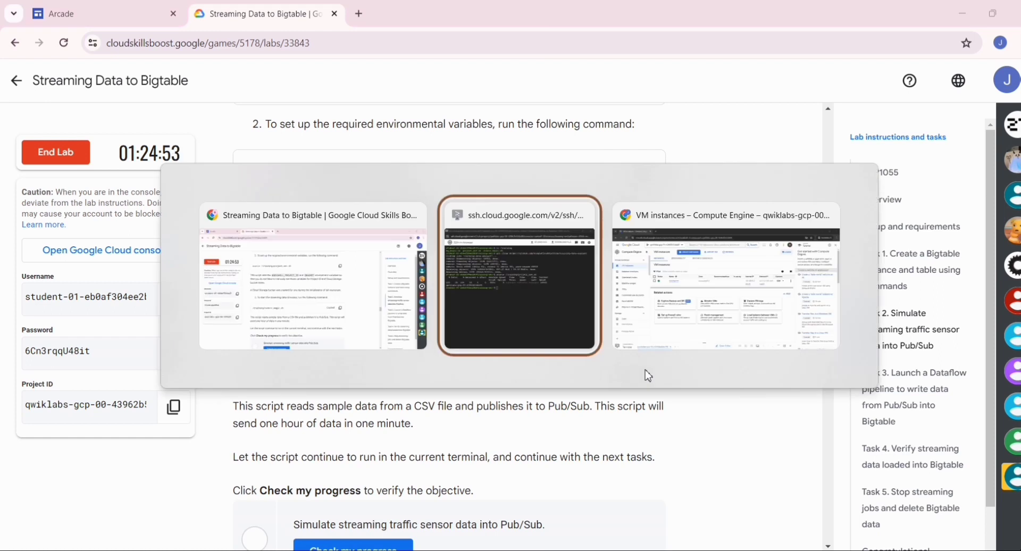
pyautogui.hotkey('ctrl', 'v')
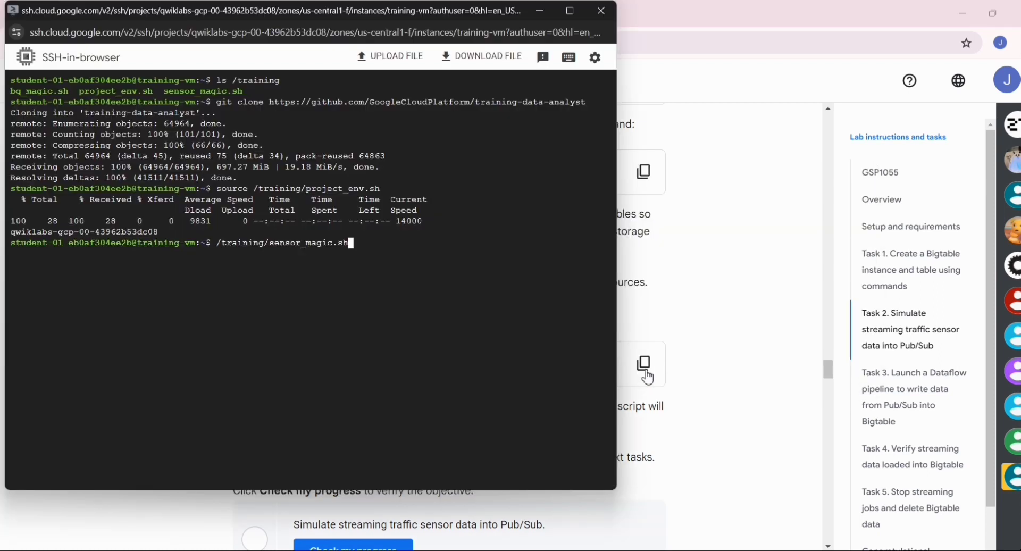
pyautogui.press('Return')
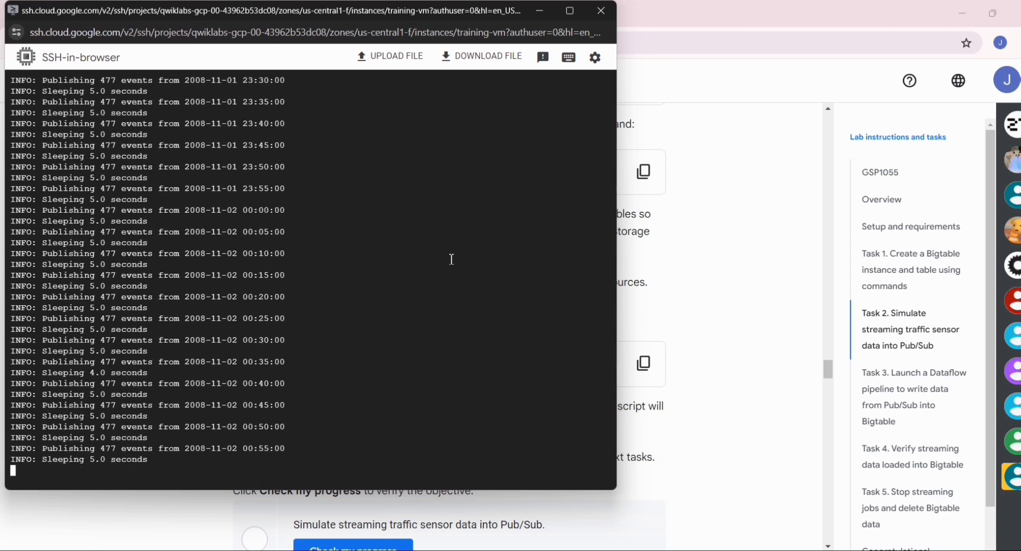
# Step: Check the lab progress for the objective 'Simulate streaming traffic sensor data into Pub/Sub' and continue to the Task 3 instructions
pyautogui.hotkey('alt', 'Tab')
pyautogui.scroll(-5, 453, 264)
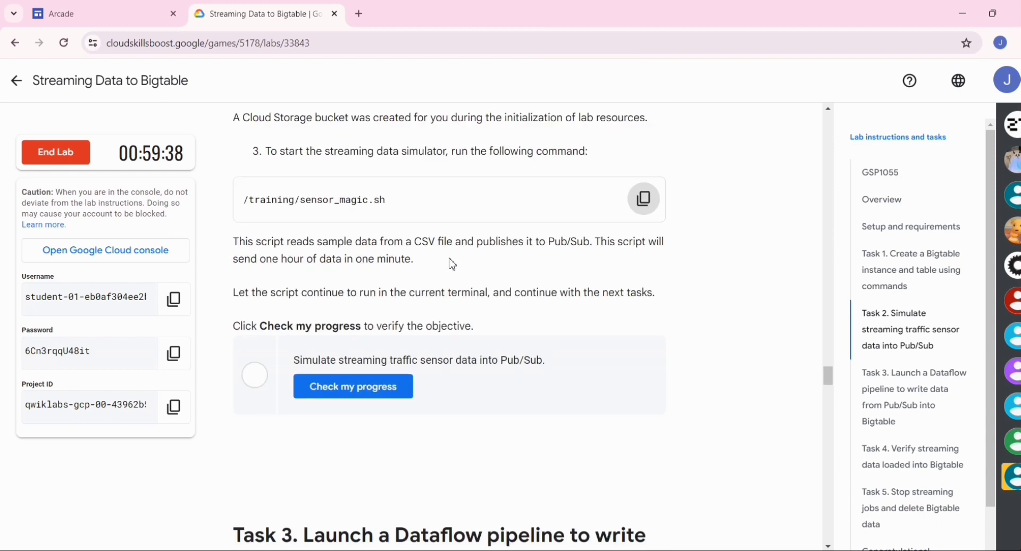
pyautogui.click(394, 315)
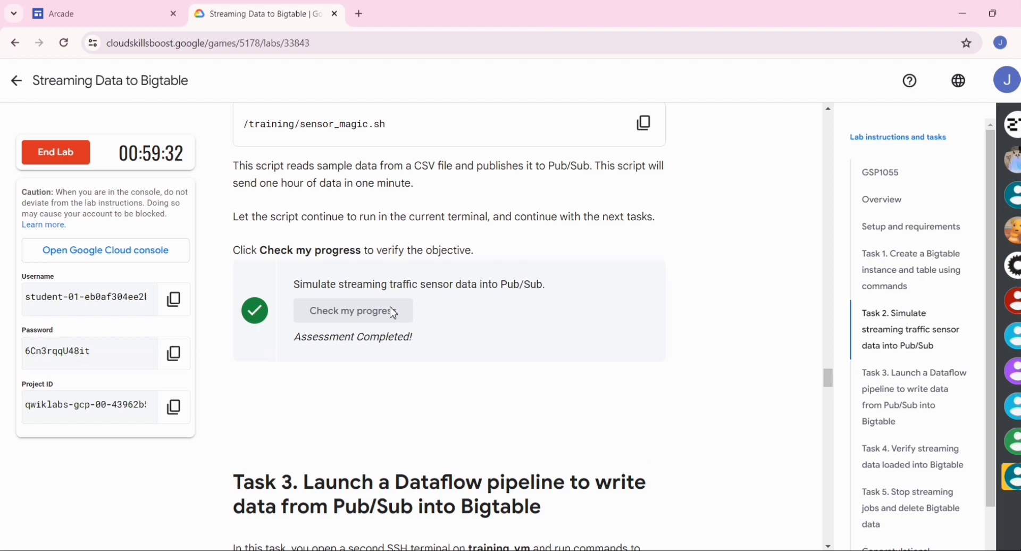
pyautogui.scroll(-5, 394, 313)
pyautogui.scroll(-1, 393, 309)
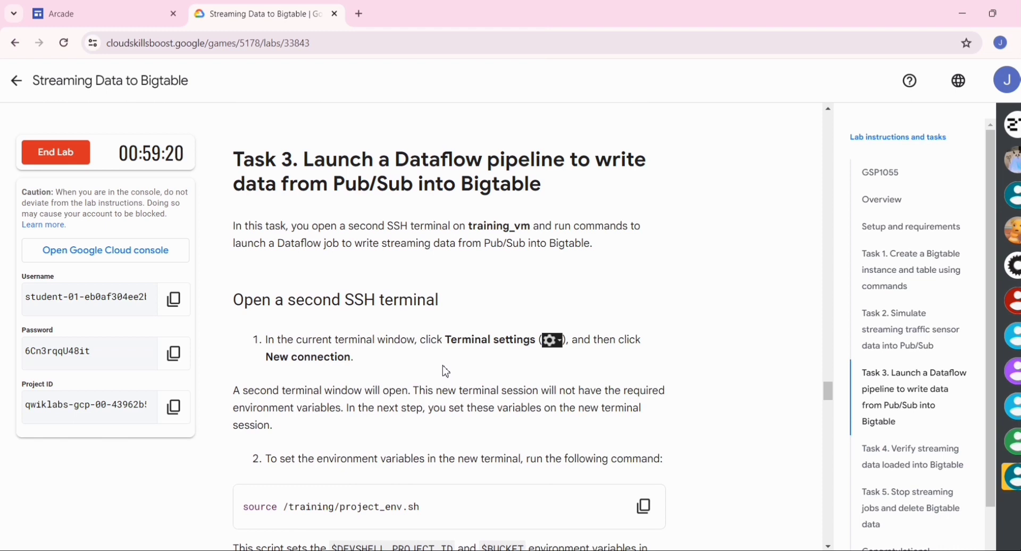
# Step: Open a second SSH connection to training-vm from the running simulator terminal, dismissing the IAP notice
pyautogui.hotkey('alt', 'Tab')
pyautogui.hotkey('alt', 'Tab')
pyautogui.hotkey('alt', 'shift', 'Tab')
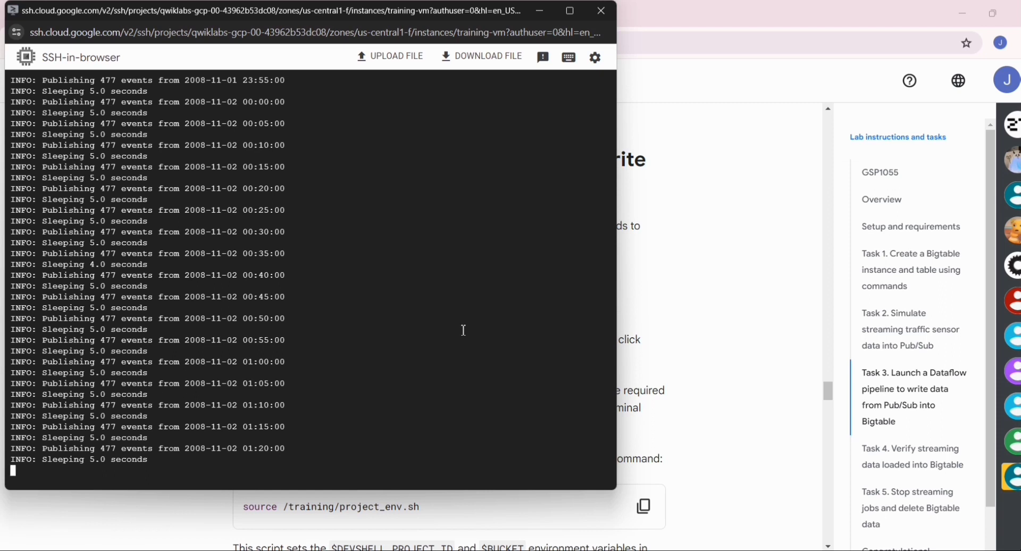
pyautogui.click(595, 58)
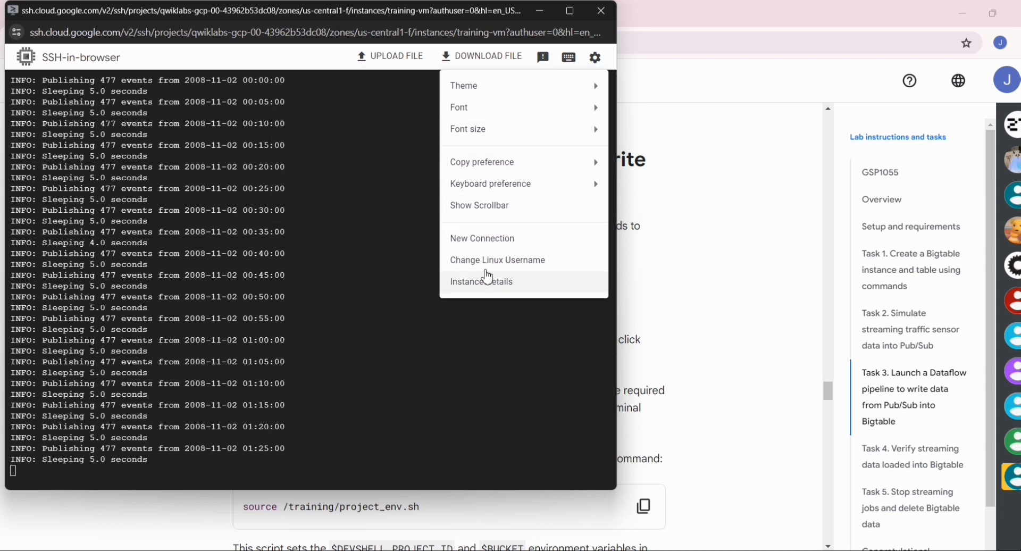
pyautogui.click(493, 239)
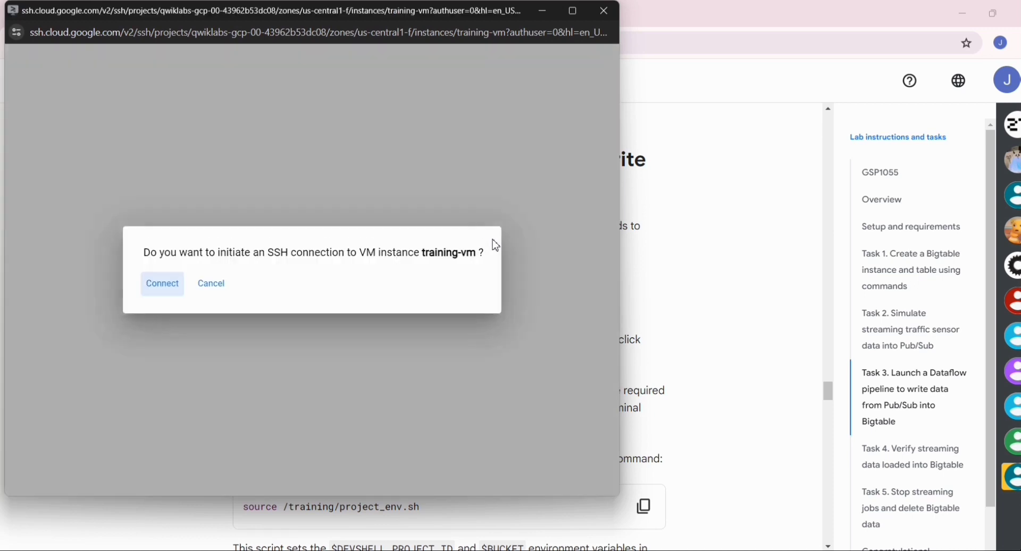
pyautogui.click(165, 292)
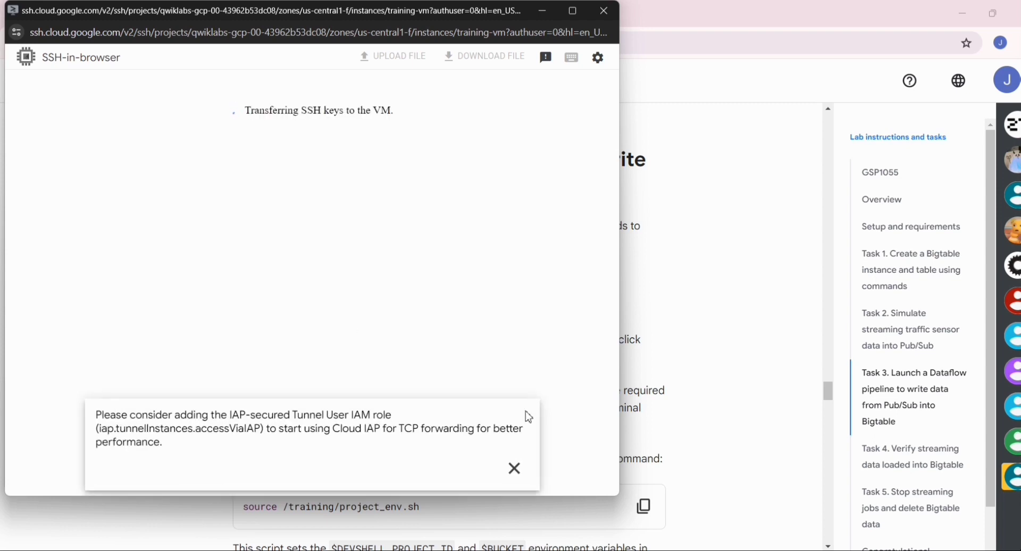
pyautogui.click(522, 470)
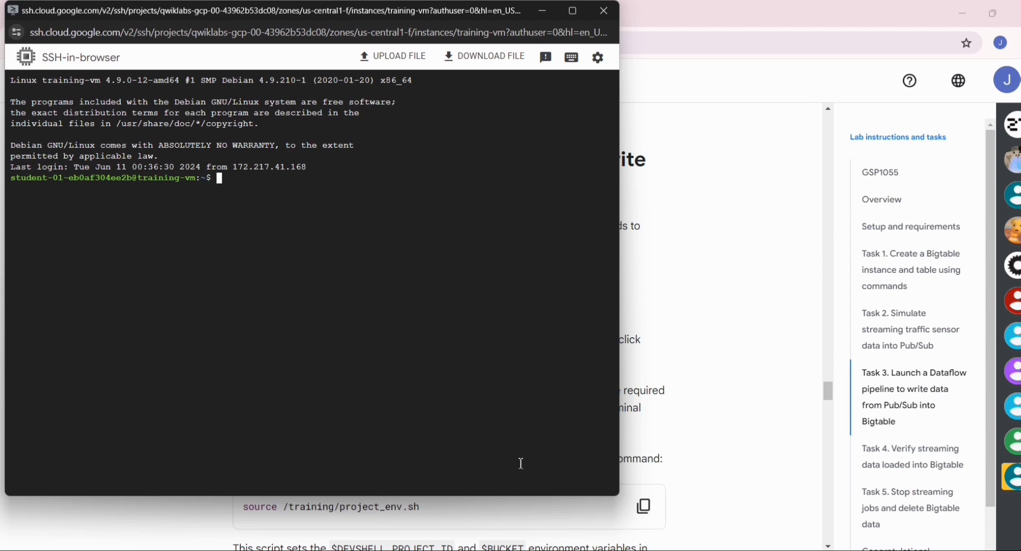
# Step: Run the lab's source /training/project_env.sh command in the second training-vm terminal to set its environment variables
pyautogui.hotkey('alt', 'Tab')
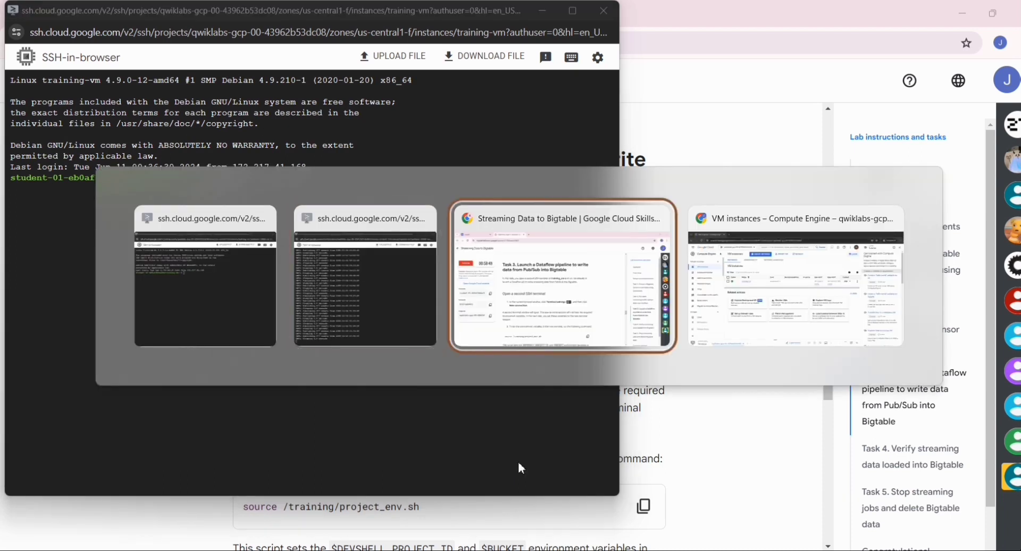
pyautogui.hotkey('alt', 'Tab')
pyautogui.scroll(-4, 585, 372)
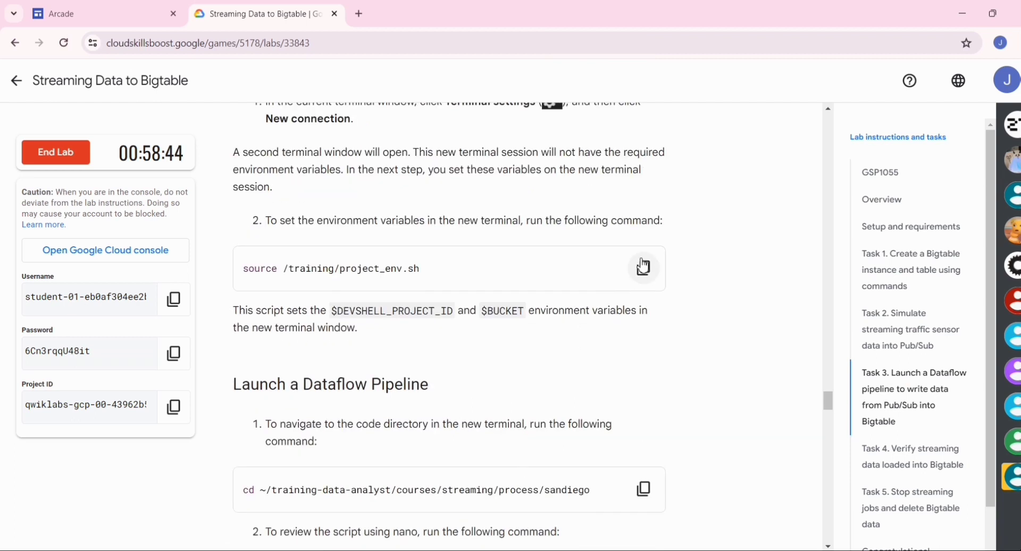
pyautogui.click(644, 269)
pyautogui.hotkey('alt', 'Tab')
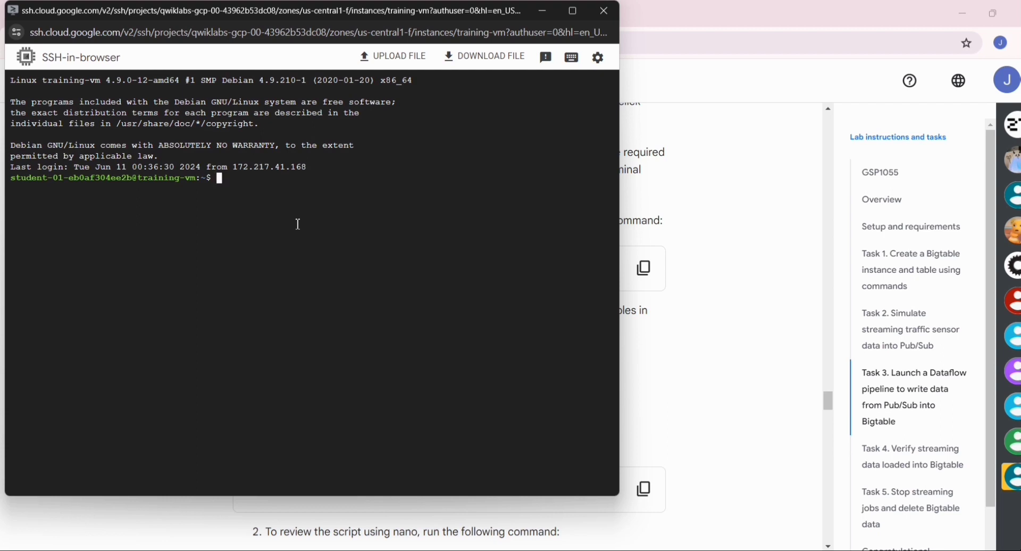
pyautogui.hotkey('ctrl', 'v')
pyautogui.press('Return')
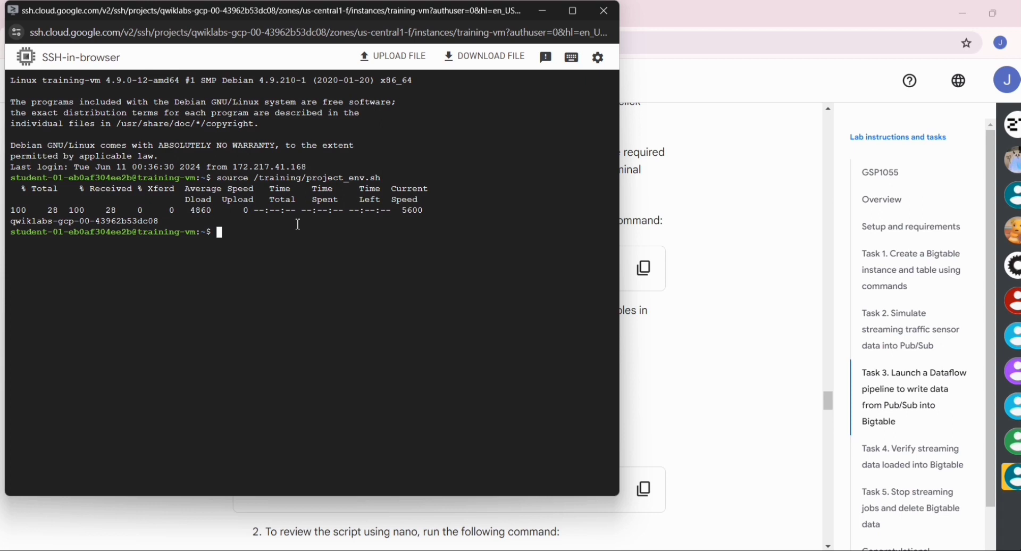
# Step: Change the second terminal's directory to ~/training-data-analyst/courses/streaming/process/sandiego using the lab's cd command
pyautogui.hotkey('alt', 'Tab')
pyautogui.click(299, 229)
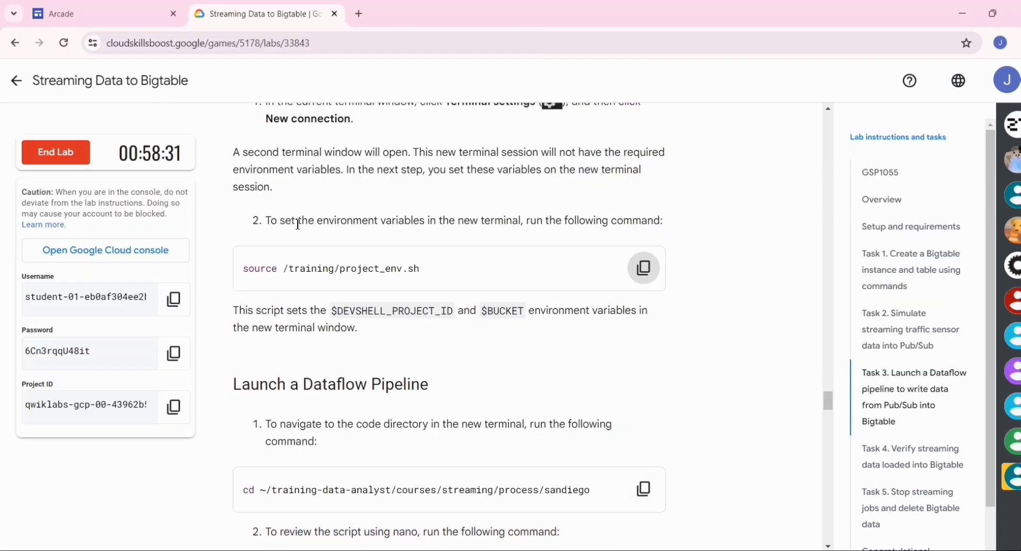
pyautogui.scroll(-2, 299, 228)
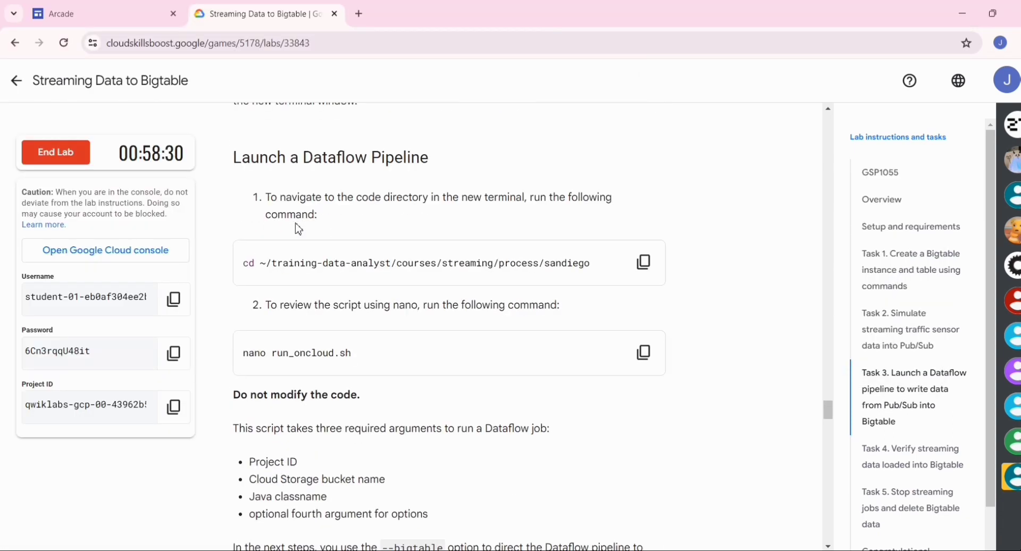
pyautogui.click(644, 262)
pyautogui.hotkey('alt', 'Tab')
pyautogui.hotkey('alt', 'shift', 'Tab')
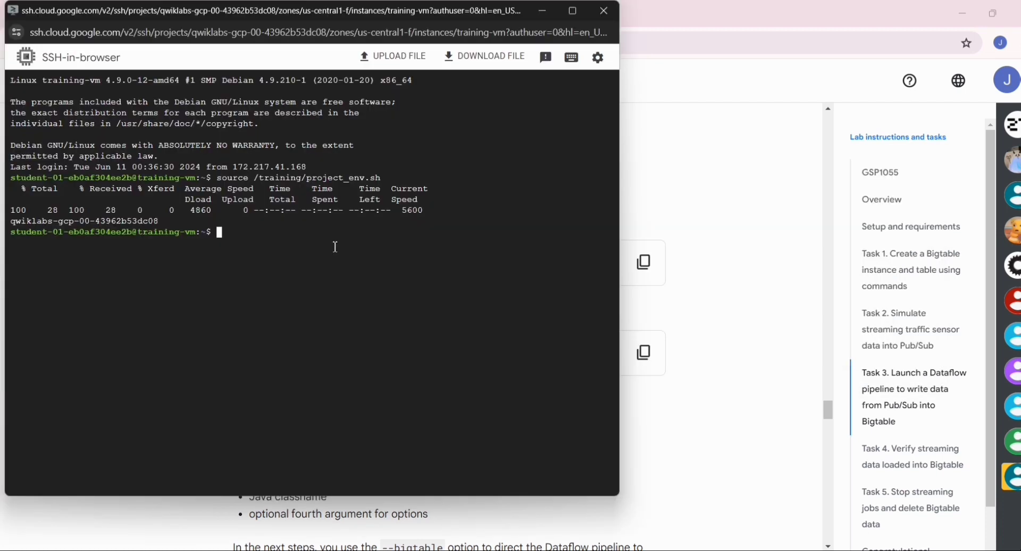
pyautogui.hotkey('ctrl', 'v')
pyautogui.press('Return')
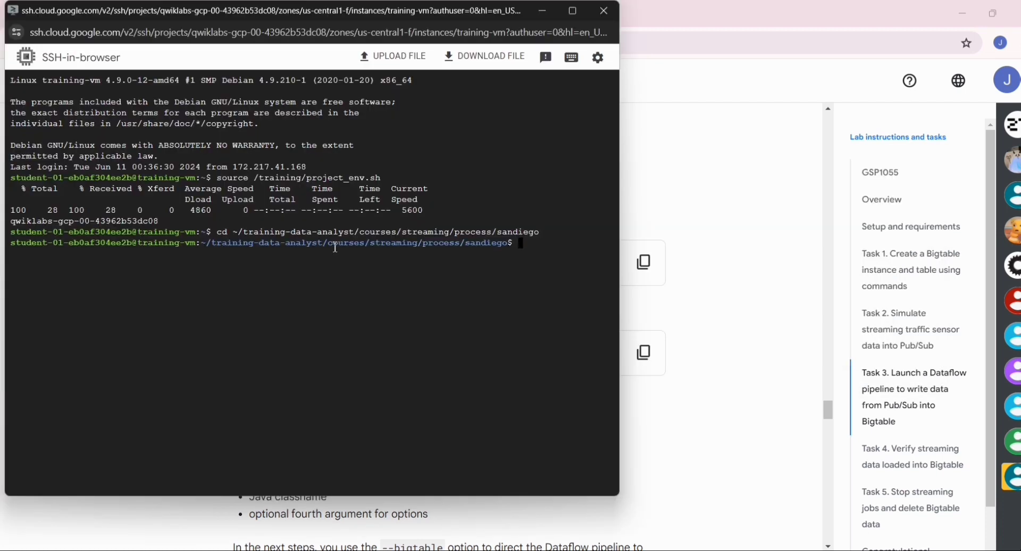
# Step: Review the run_oncloud.sh script in nano in the second terminal, then exit the editor without modifying the code
pyautogui.hotkey('alt', 'Tab')
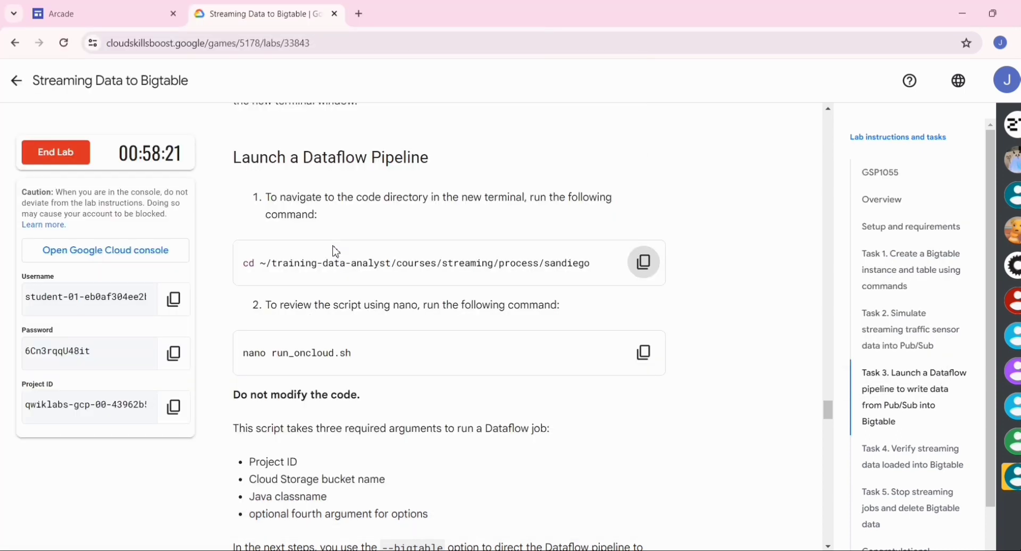
pyautogui.scroll(-3, 335, 250)
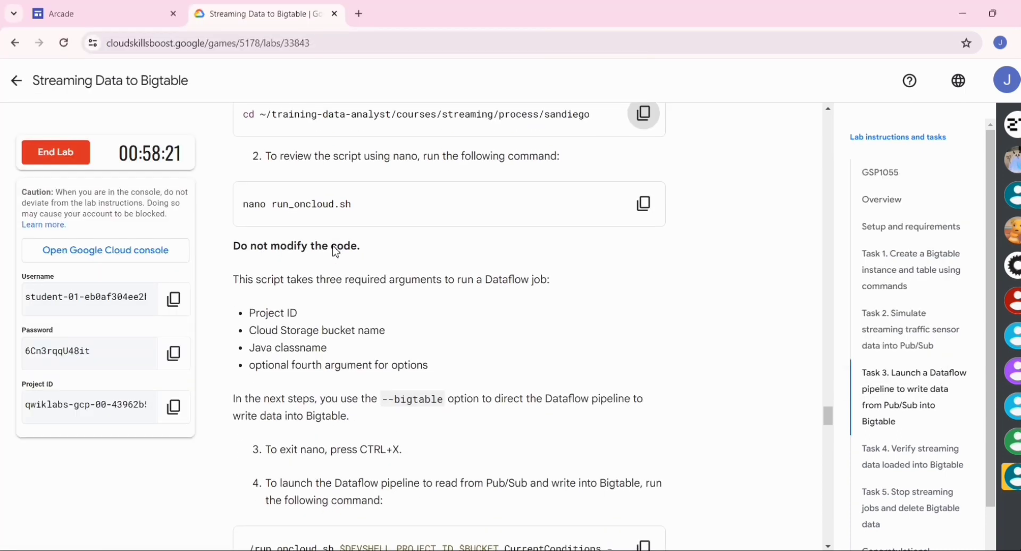
pyautogui.click(643, 204)
pyautogui.hotkey('alt', 'Tab')
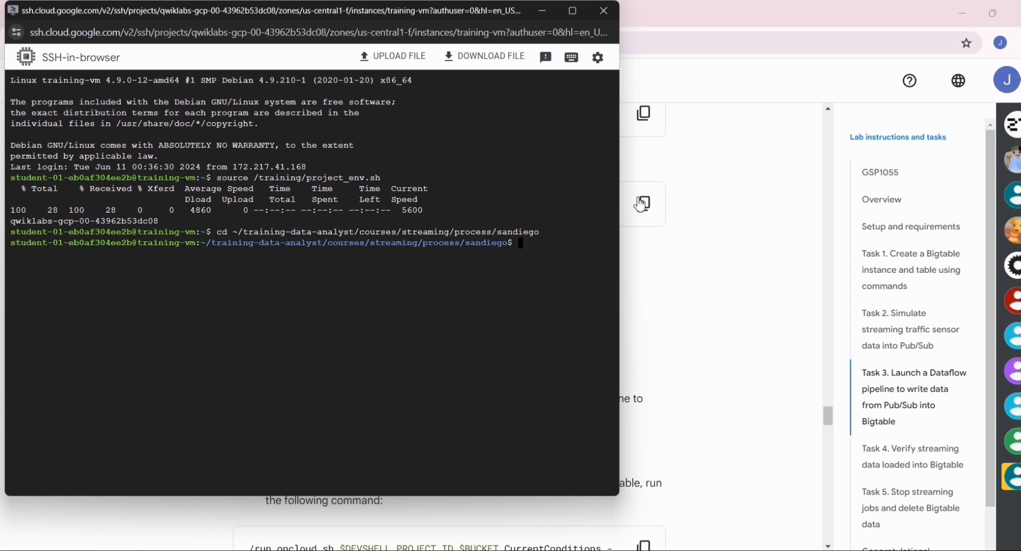
pyautogui.hotkey('ctrl', 'v')
pyautogui.press('Return')
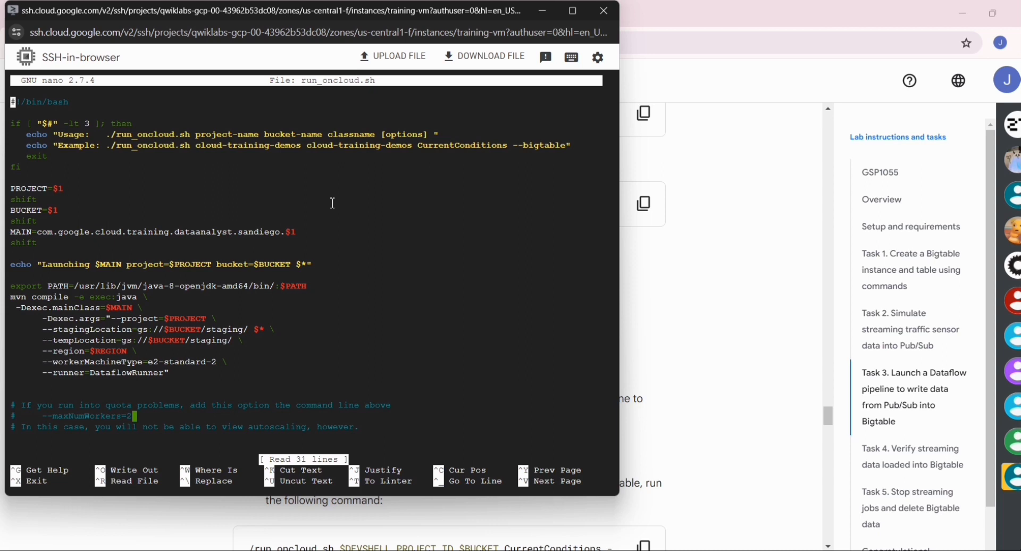
pyautogui.hotkey('ctrl', 'x')
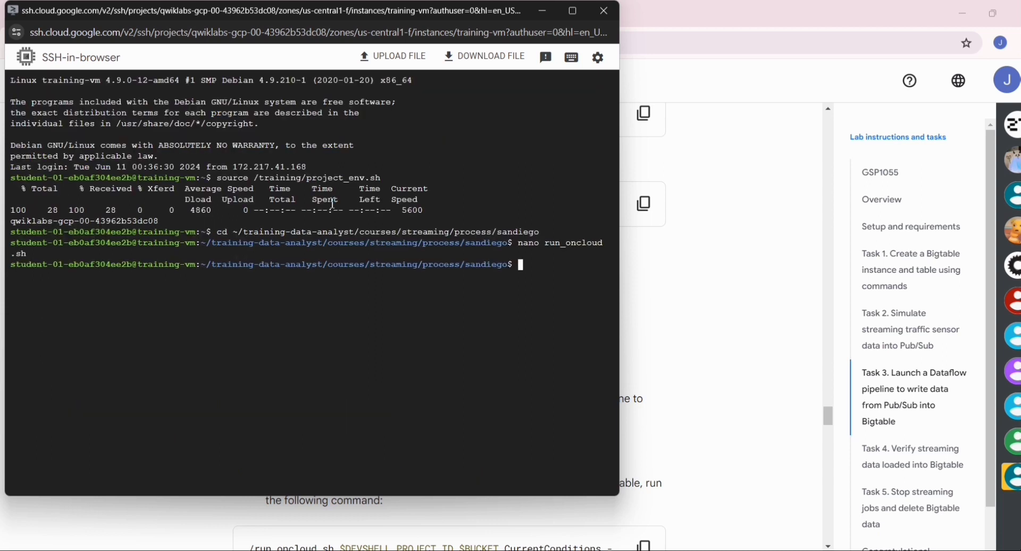
# Step: Launch the Dataflow pipeline from the second training-vm terminal with the lab's ./run_oncloud.sh $DEVSHELL_PROJECT_ID $BUCKET CurrentConditions --bigtable command
pyautogui.hotkey('alt', 'Tab')
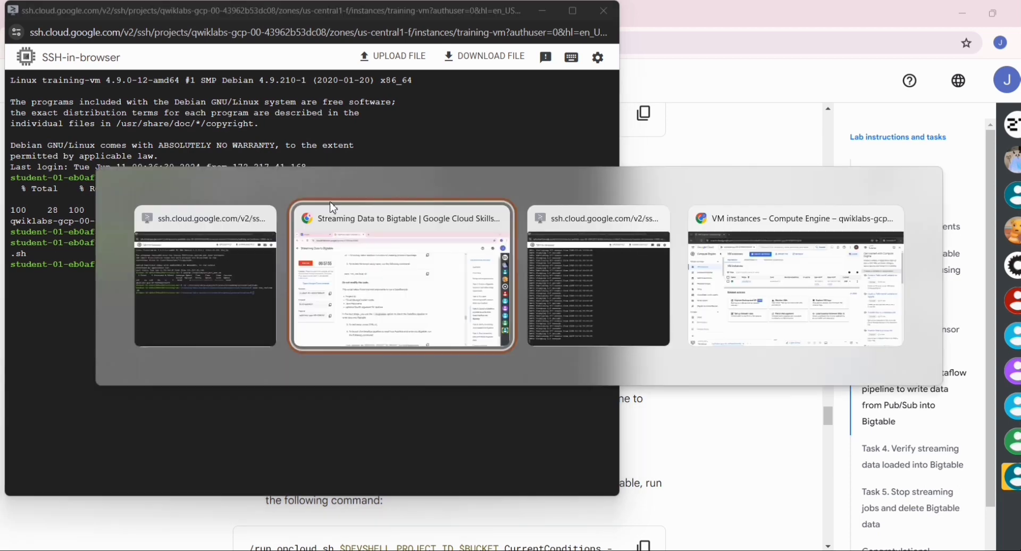
pyautogui.scroll(-2, 536, 376)
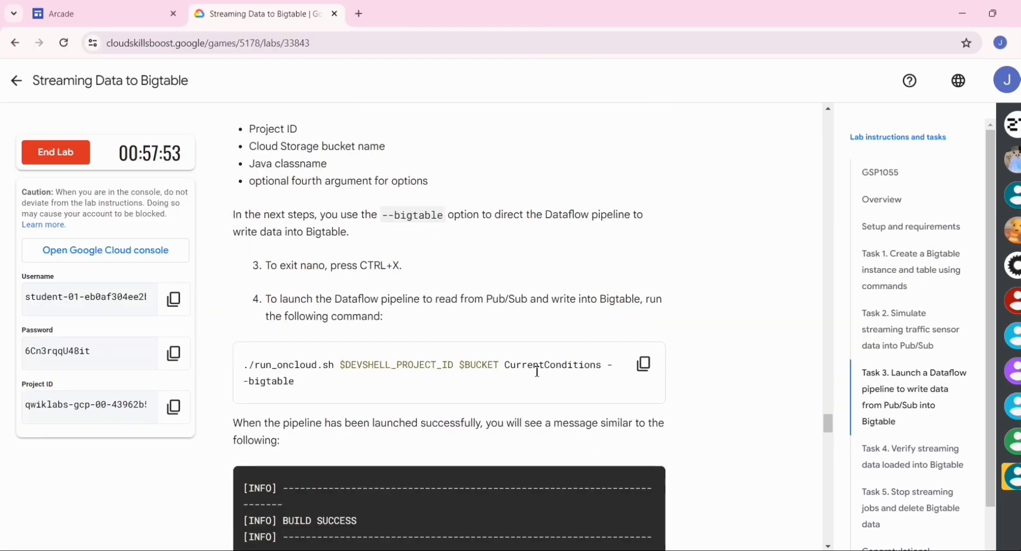
pyautogui.click(635, 369)
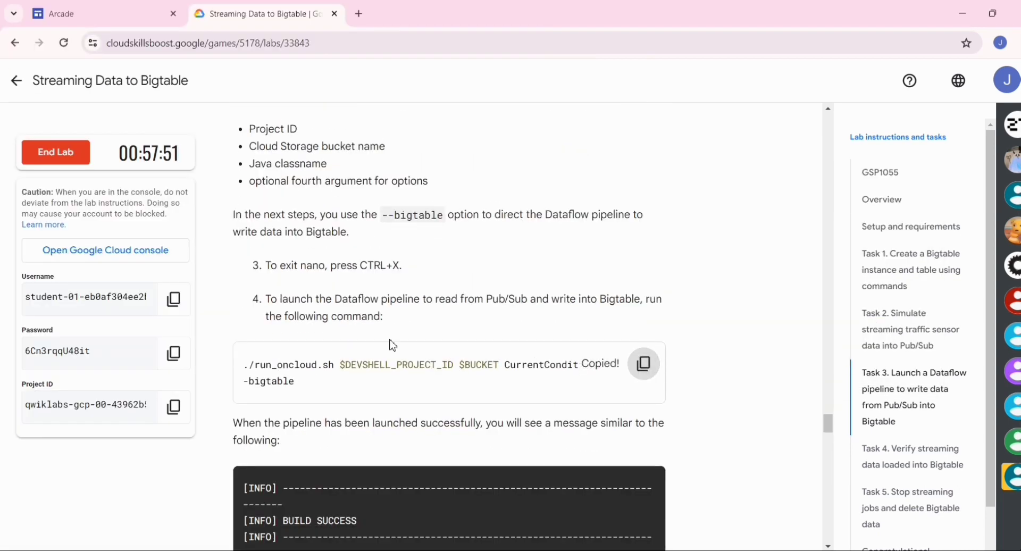
pyautogui.hotkey('alt', 'Tab')
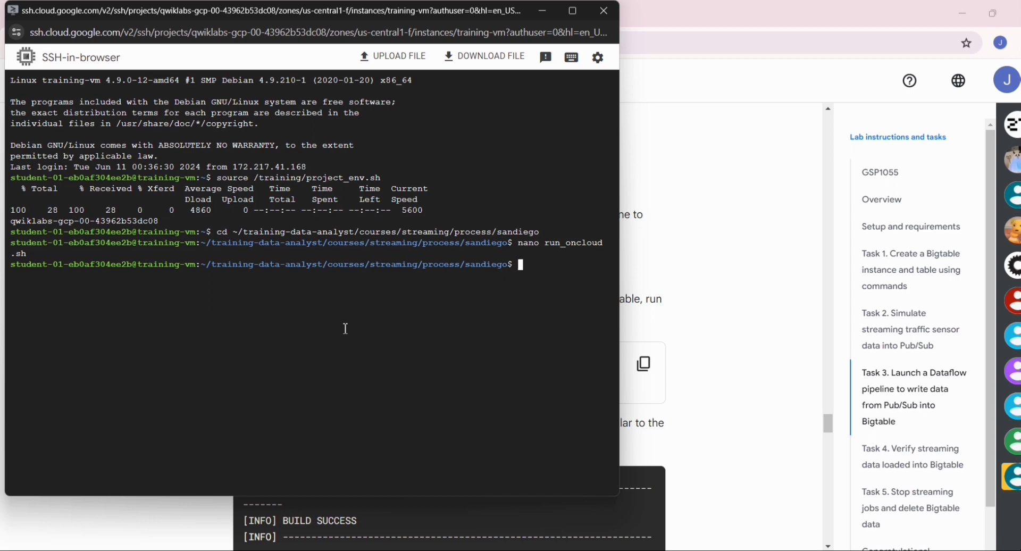
pyautogui.hotkey('ctrl', 'v')
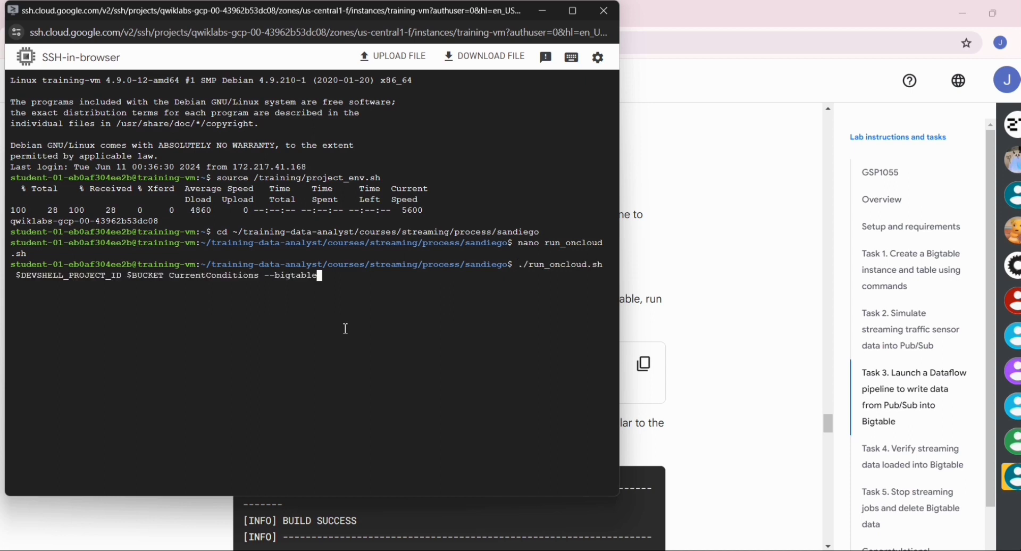
pyautogui.press('Return')
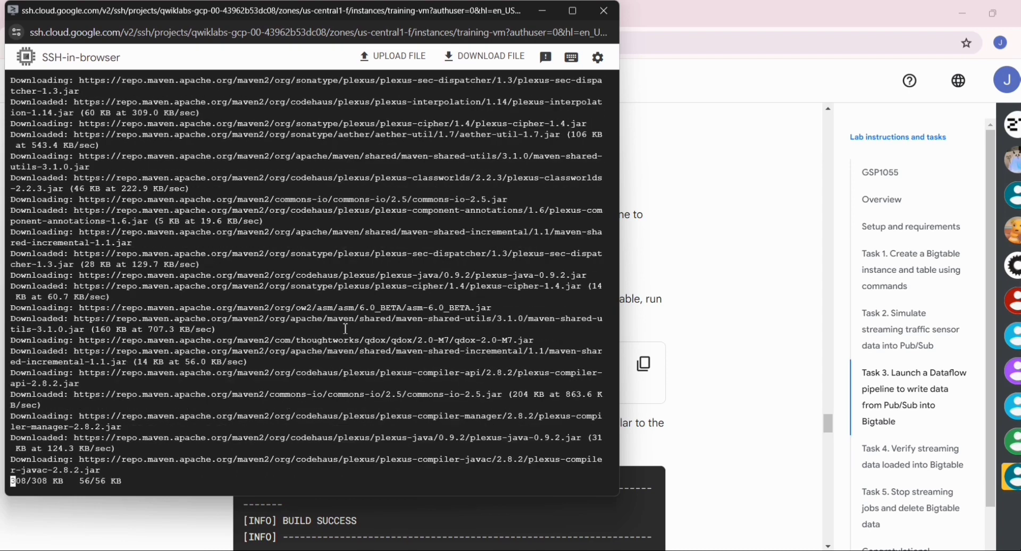
pyautogui.hotkey('alt', 'Tab')
pyautogui.press('Tab')
pyautogui.press('Tab')
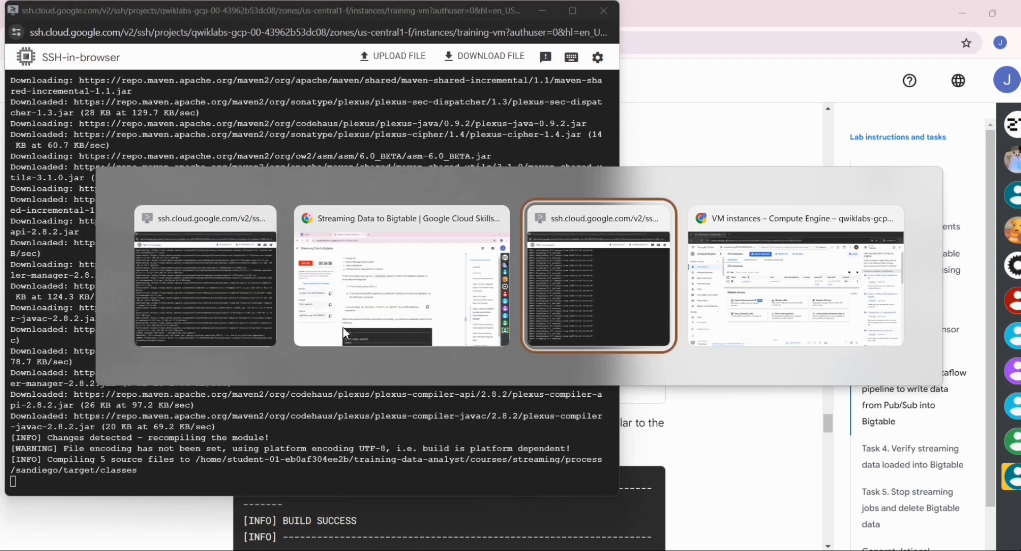
pyautogui.press('Tab')
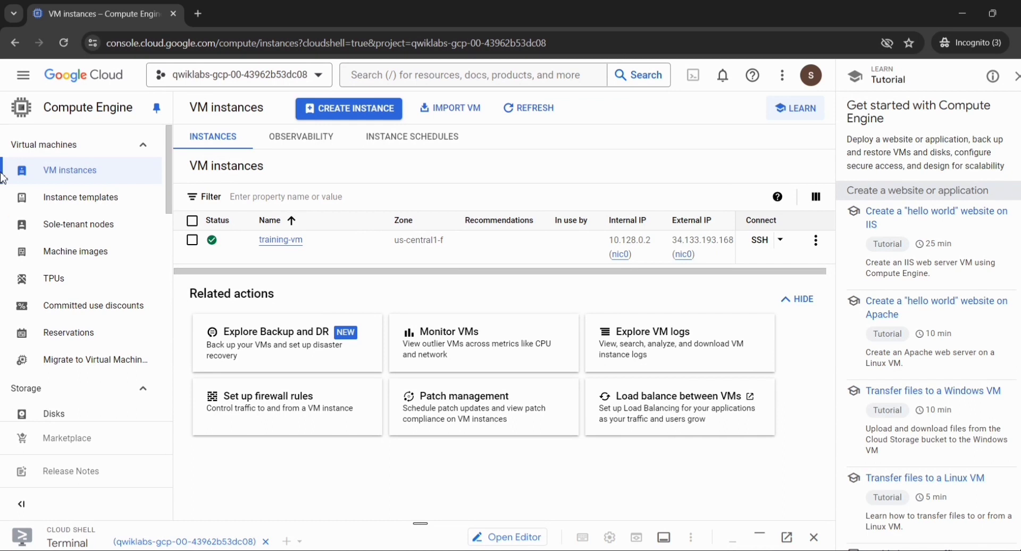
pyautogui.click(23, 76)
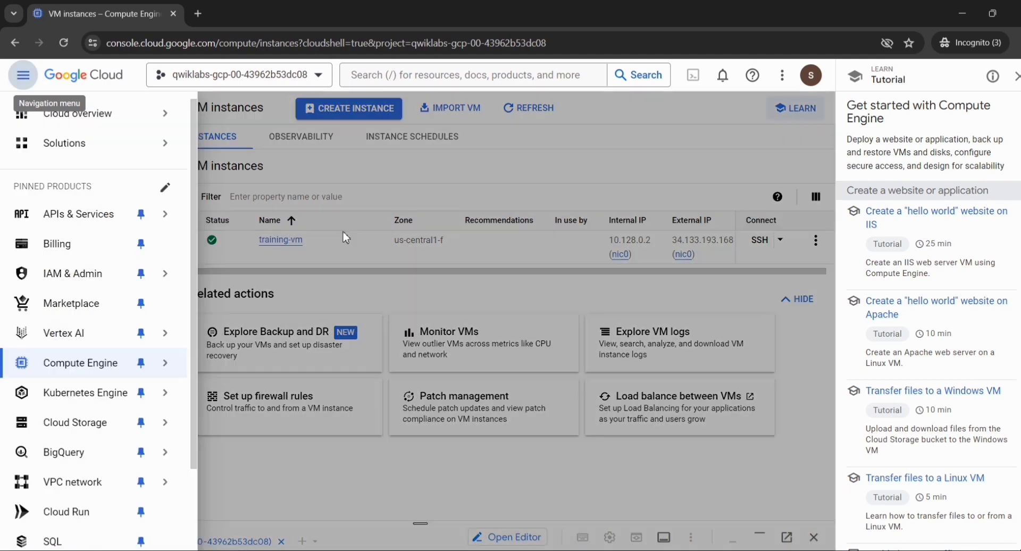
# Step: Check the lab's Explore the Dataflow pipeline instructions, then search the Google Cloud console for Dataflow and open its Jobs page
pyautogui.hotkey('alt', 'Tab')
pyautogui.hotkey('alt', 'Tab')
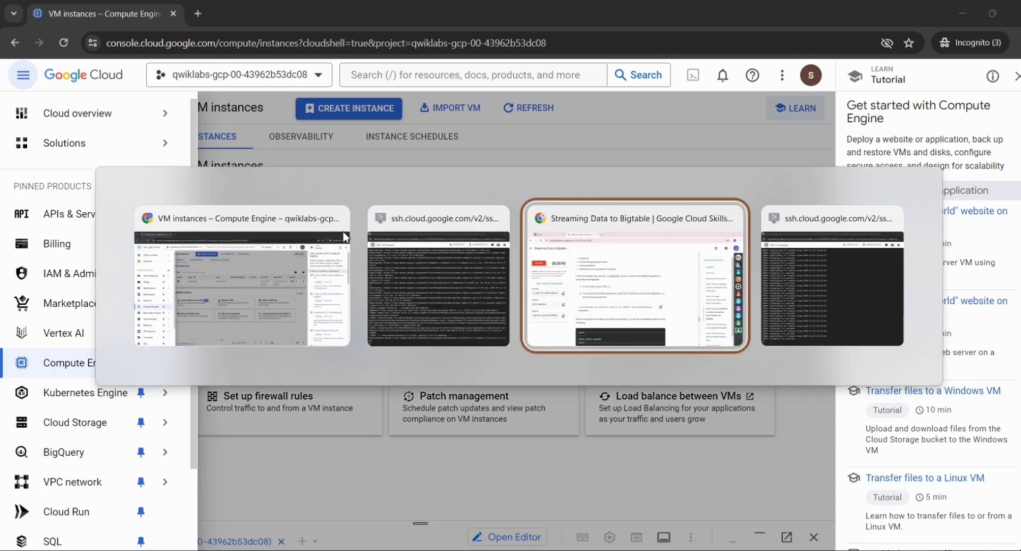
pyautogui.scroll(-10, 500, 296)
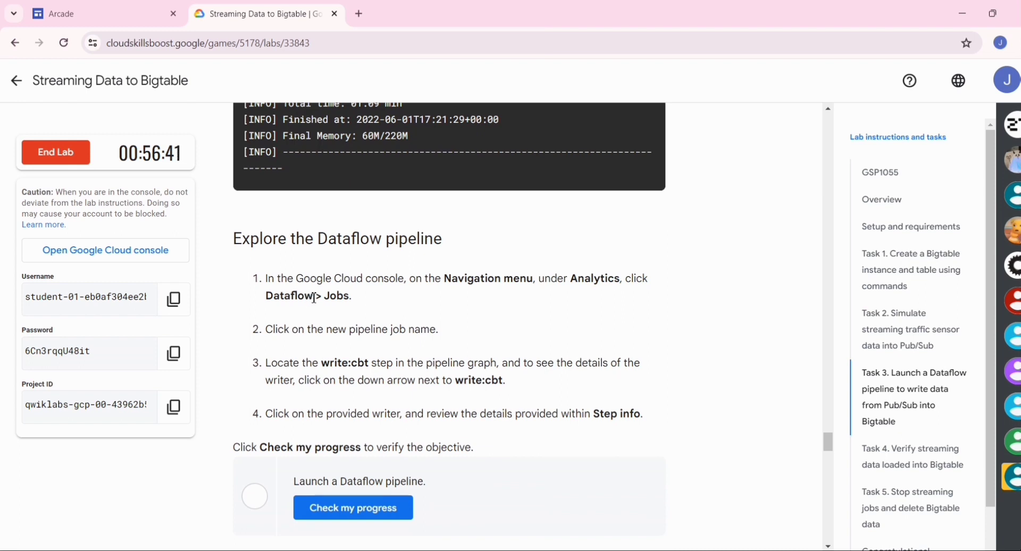
pyautogui.moveTo(315, 298); pyautogui.dragTo(271, 298)
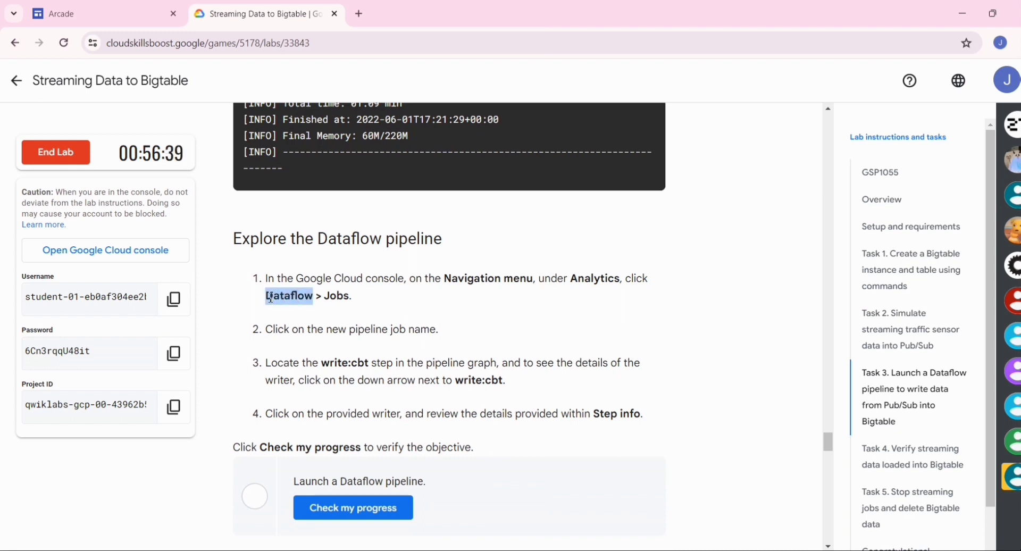
pyautogui.hotkey('alt', 'Tab')
pyautogui.press('Tab')
pyautogui.hotkey('alt', 'shift', 'Tab')
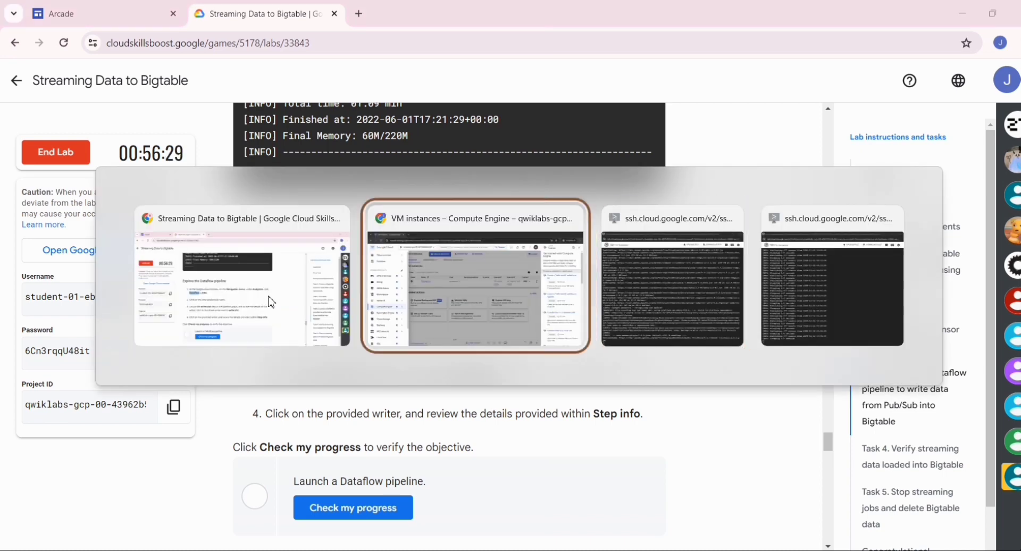
pyautogui.click(414, 268)
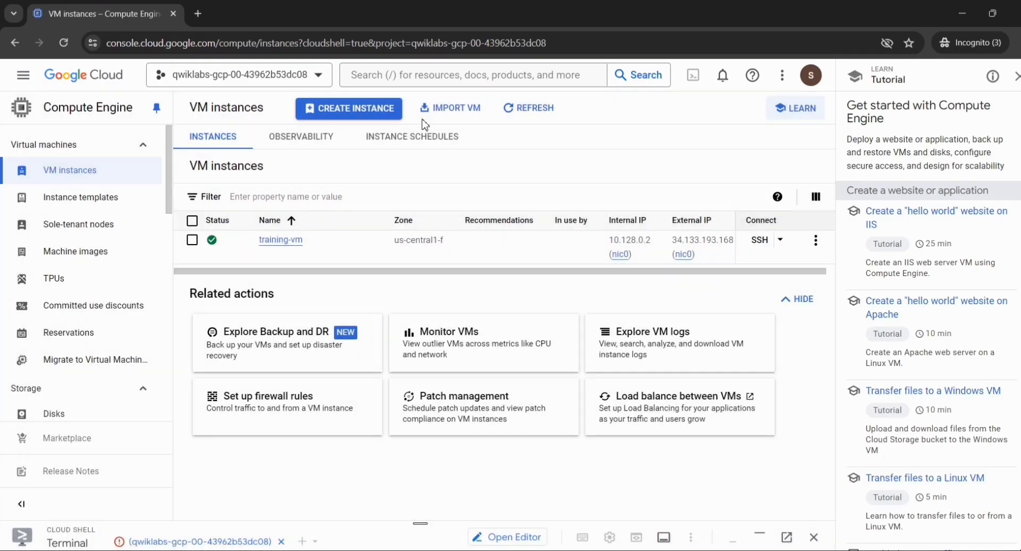
pyautogui.click(422, 78)
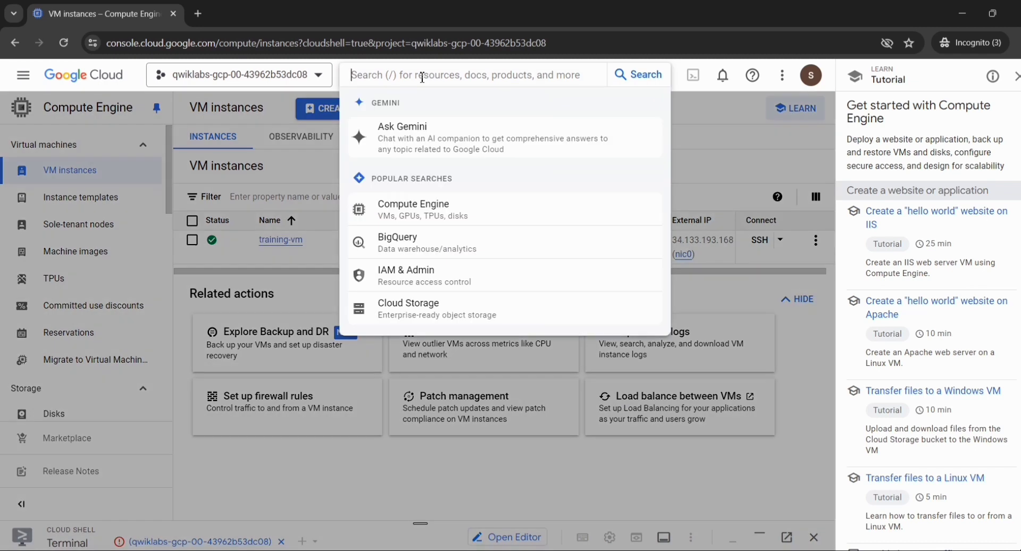
pyautogui.write('Dataflow')
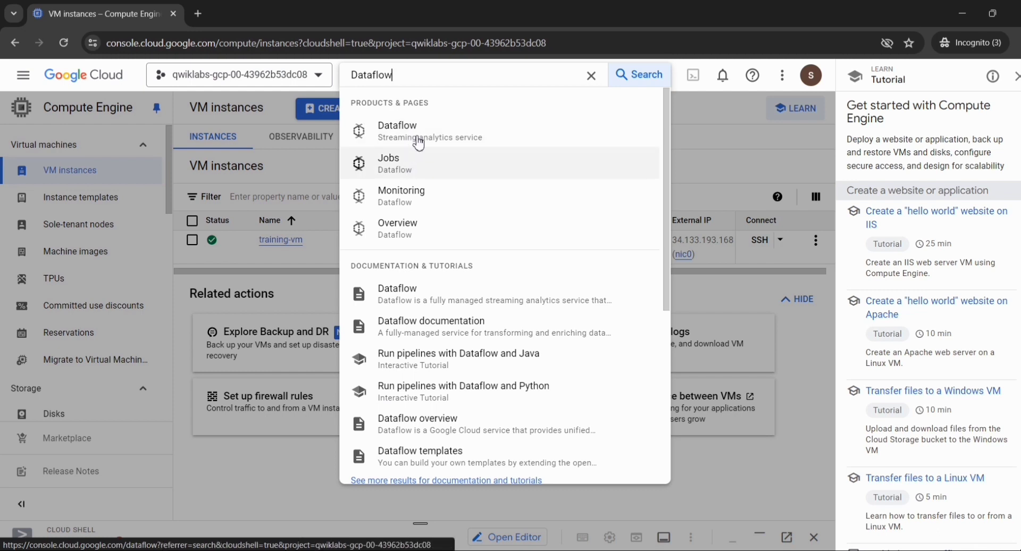
pyautogui.click(440, 132)
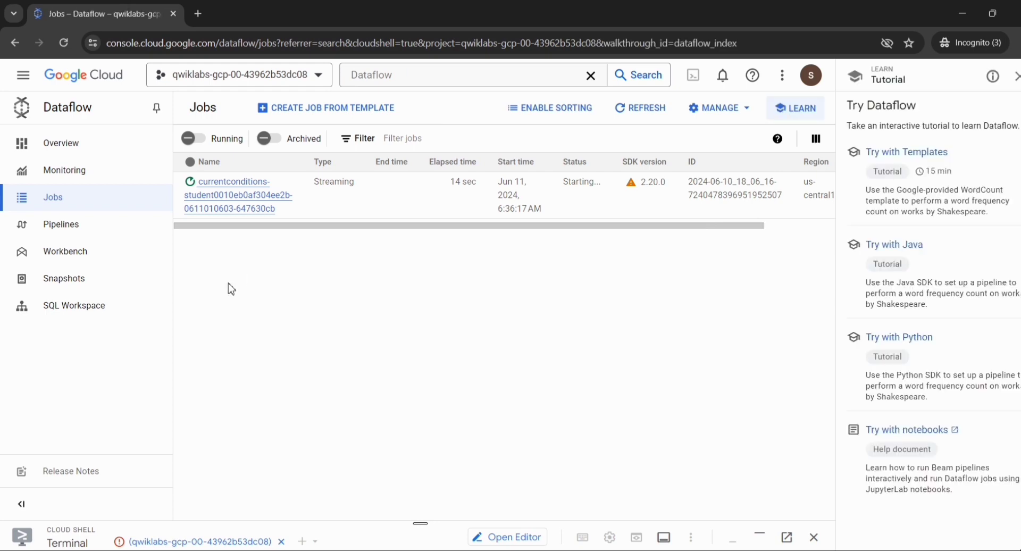
# Step: Open the currentconditions streaming job and expand the write:cbt step in its job graph
pyautogui.click(235, 201)
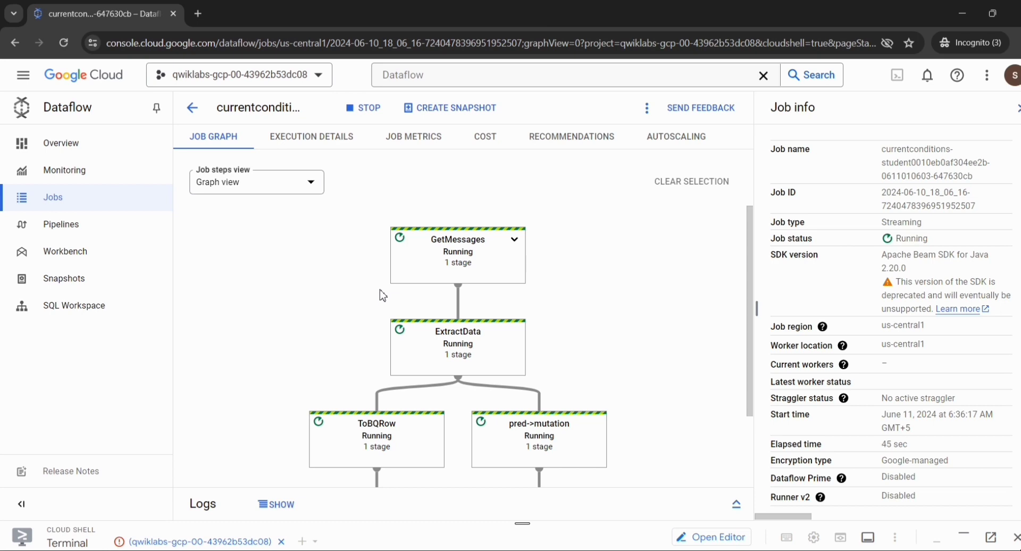
pyautogui.scroll(-2, 382, 295)
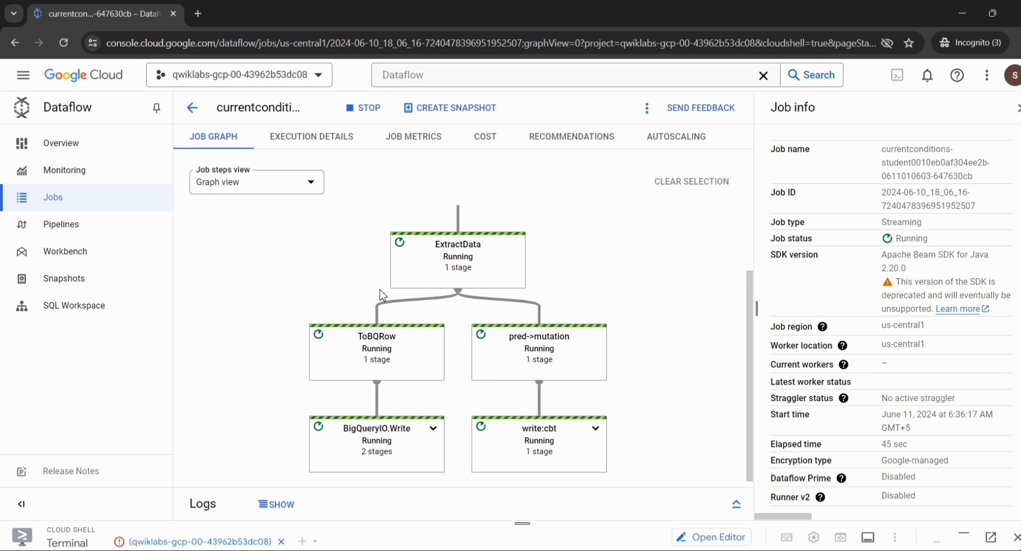
pyautogui.scroll(-1, 382, 295)
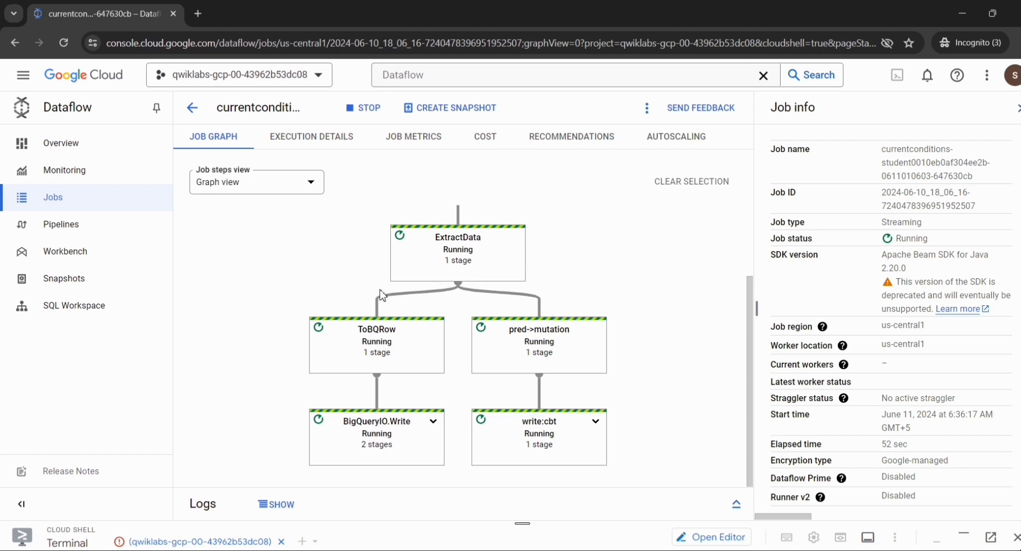
pyautogui.click(596, 423)
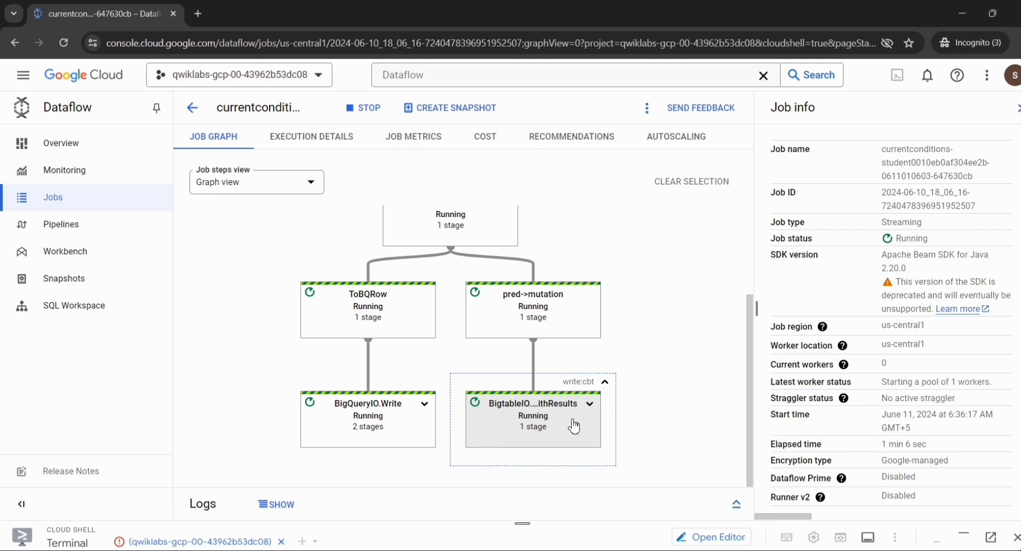
# Step: Select the BigtableIO writer inside write:cbt and review its step info, including input collections and output data freshness
pyautogui.click(570, 425)
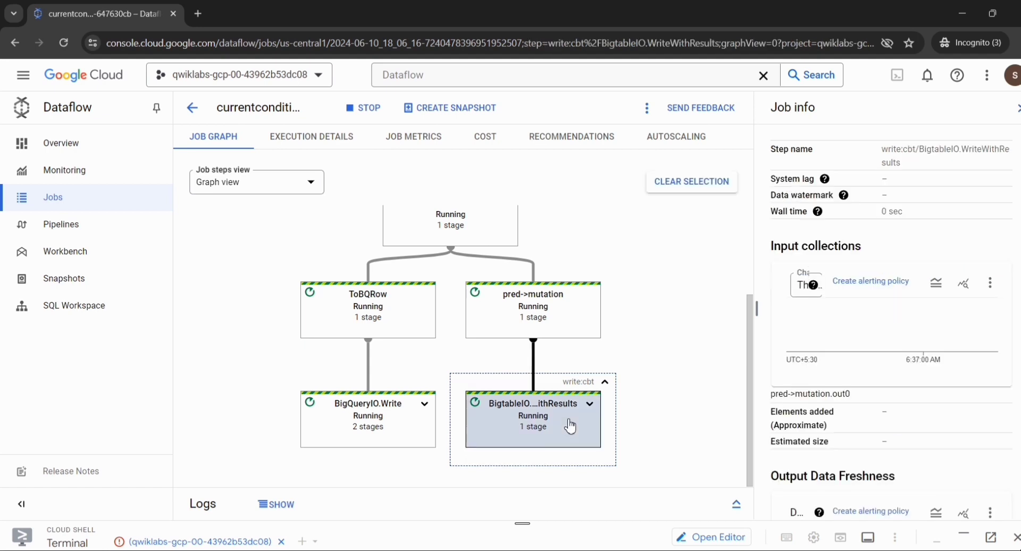
pyautogui.scroll(-3, 837, 389)
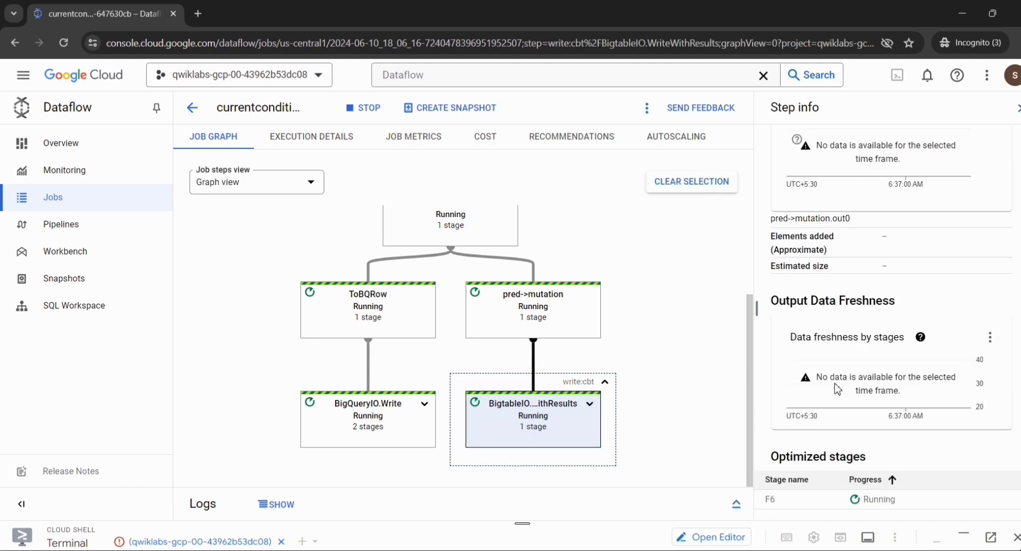
pyautogui.scroll(3, 836, 389)
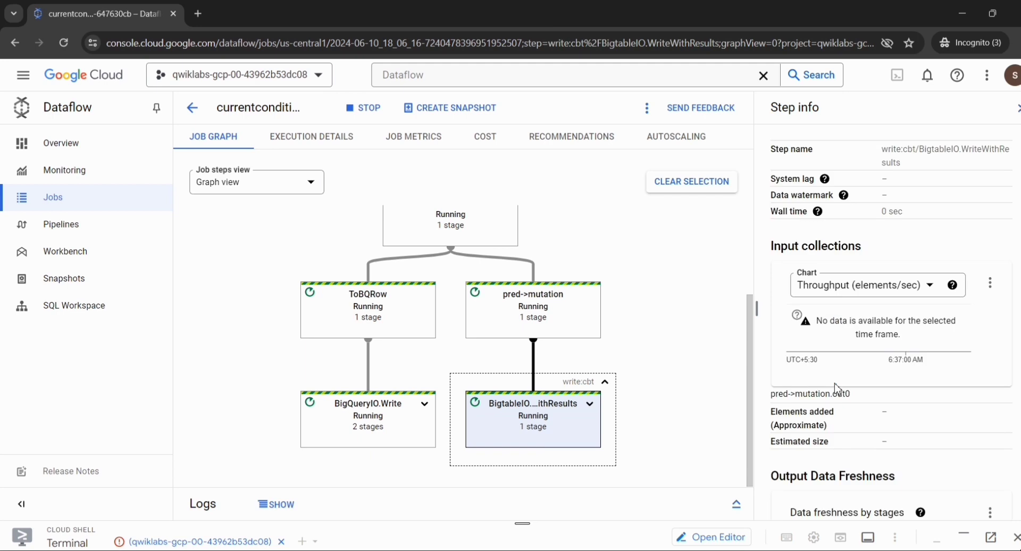
pyautogui.moveTo(822, 168)
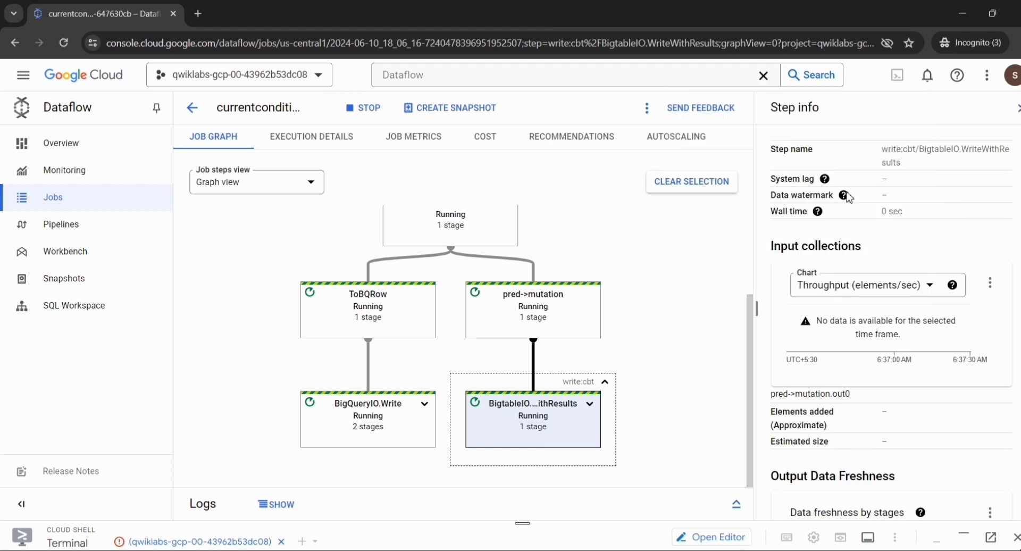
pyautogui.moveTo(844, 195)
# Step: Return to the lab page and check the progress of the Launch a Dataflow pipeline objective
pyautogui.hotkey('alt', 'Tab')
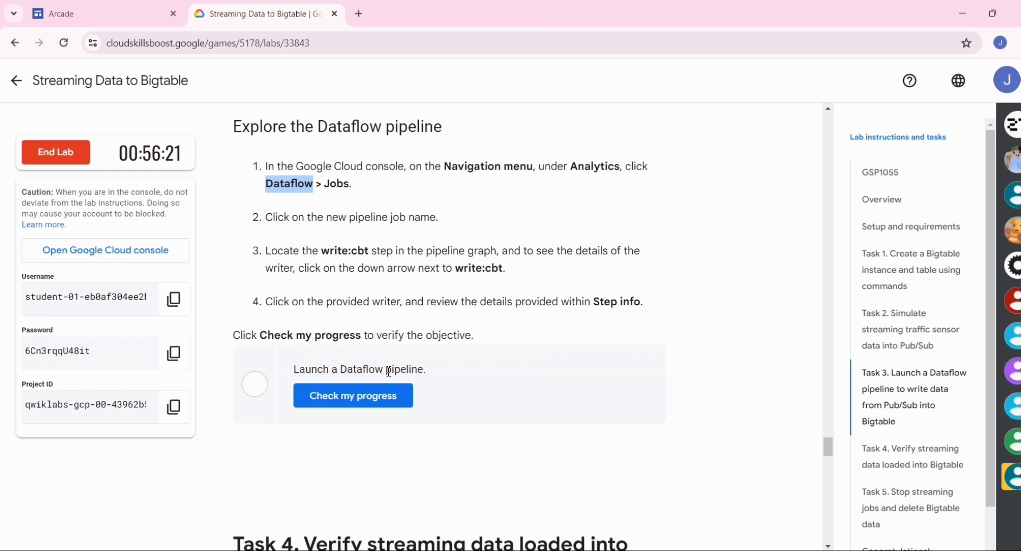
pyautogui.click(355, 395)
pyautogui.scroll(-3, 364, 405)
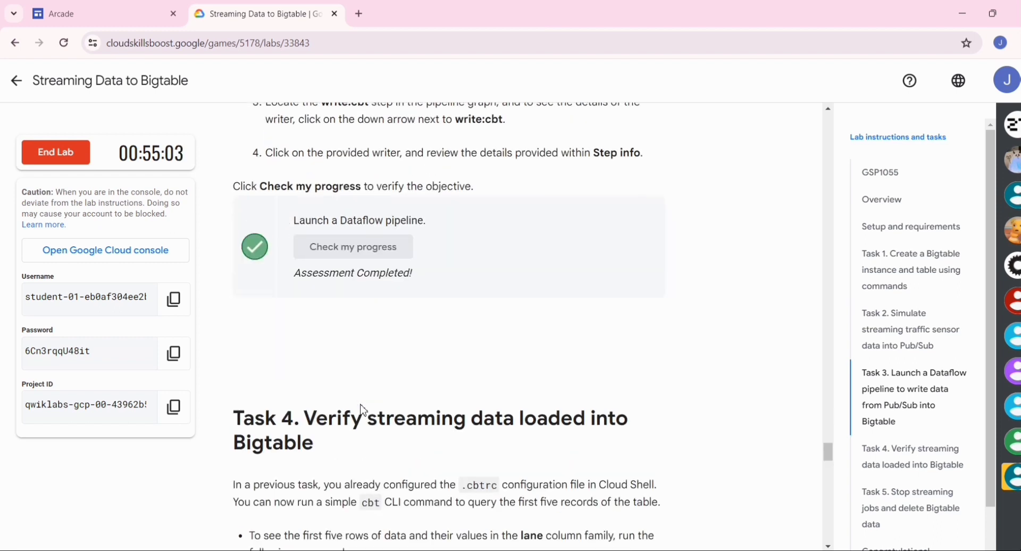
# Step: Copy Task 4's cbt read current_conditions count=5 command for the lane columns and review the sample output in the lab instructions
pyautogui.scroll(-3, 363, 406)
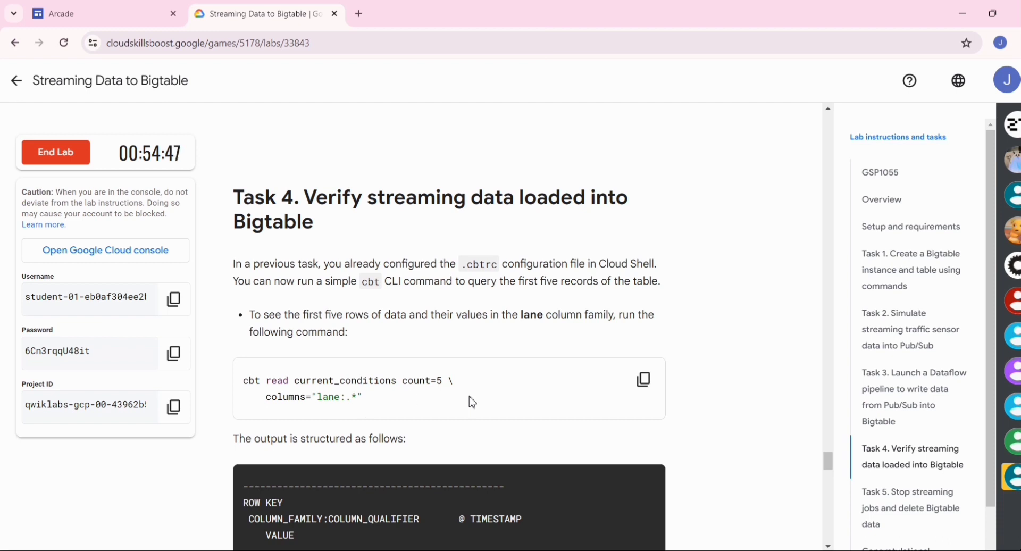
pyautogui.click(639, 384)
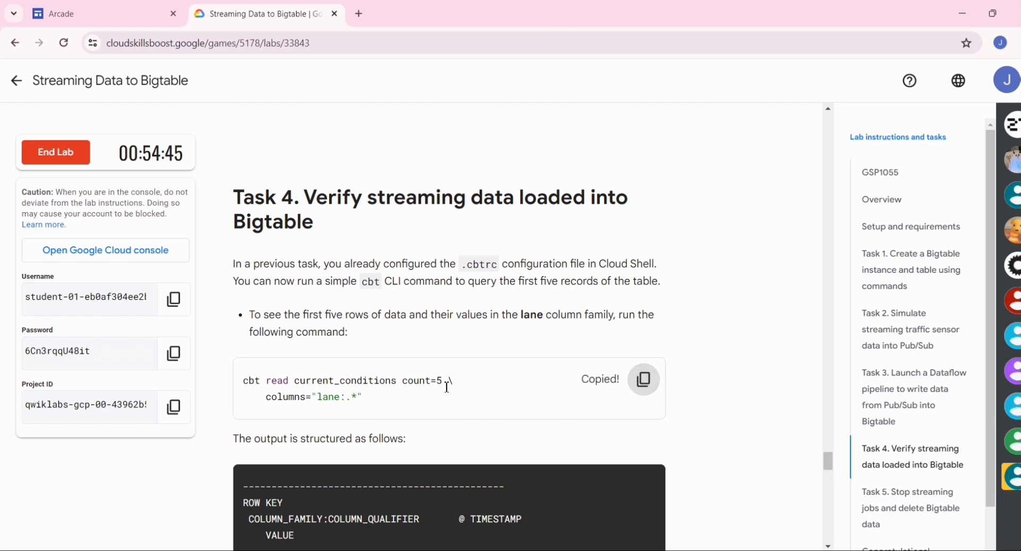
pyautogui.scroll(-3, 445, 386)
pyautogui.scroll(-1, 407, 402)
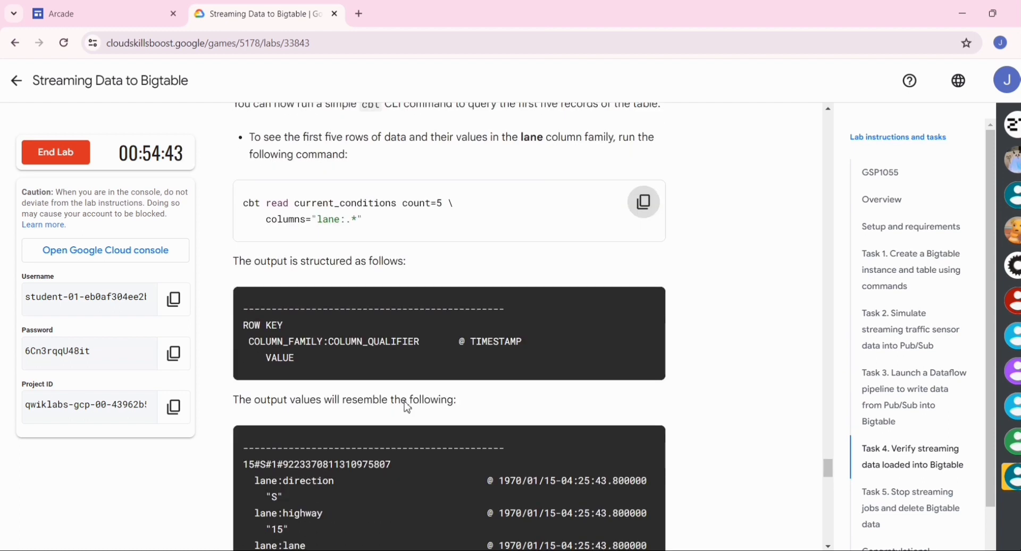
pyautogui.scroll(-3, 407, 404)
pyautogui.scroll(-6, 405, 405)
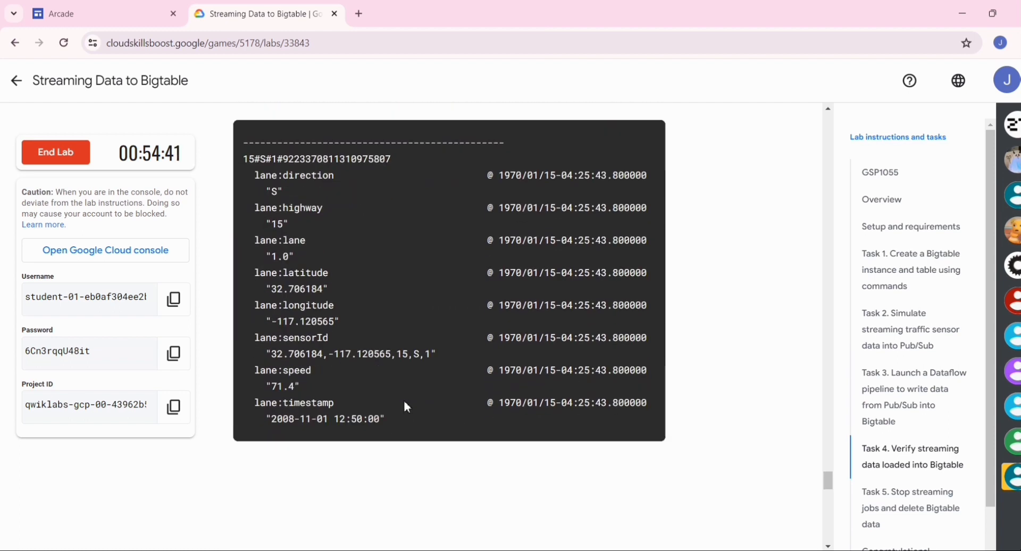
pyautogui.scroll(9, 406, 404)
pyautogui.scroll(4, 406, 405)
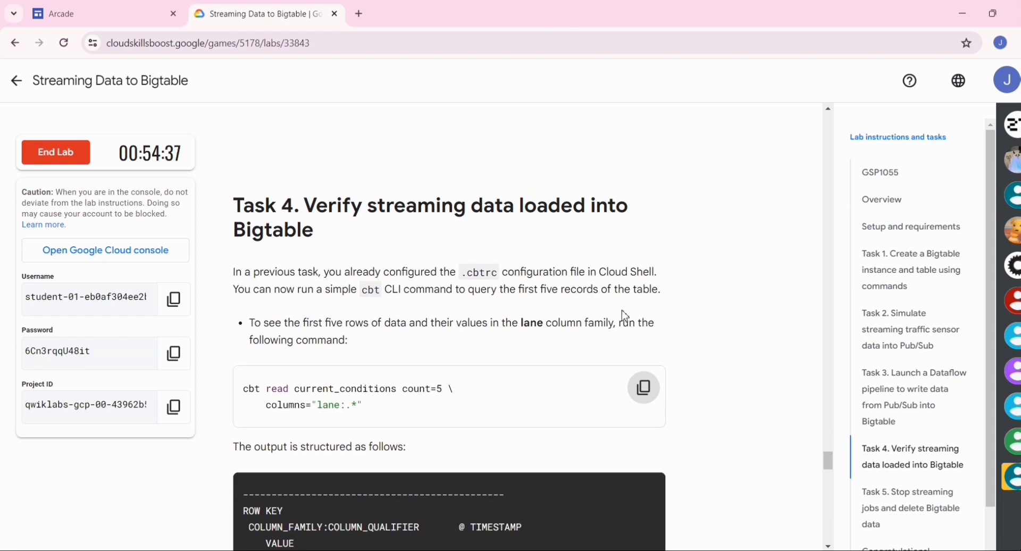
# Step: Switch to the Google Cloud console window and enlarge the Cloud Shell terminal to nearly the full page height
pyautogui.hotkey('alt', 'Tab')
pyautogui.hotkey('alt', 'Tab')
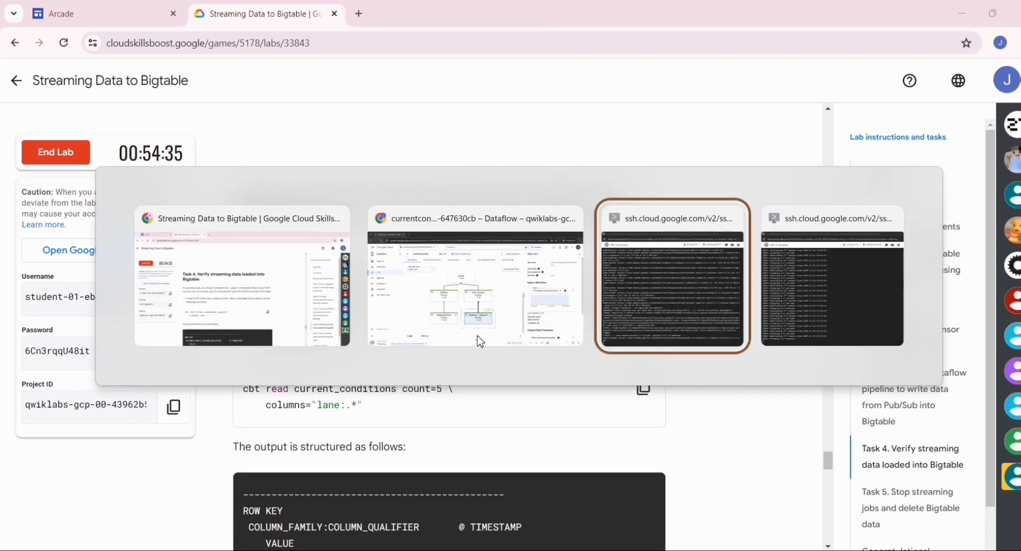
pyautogui.click(480, 342)
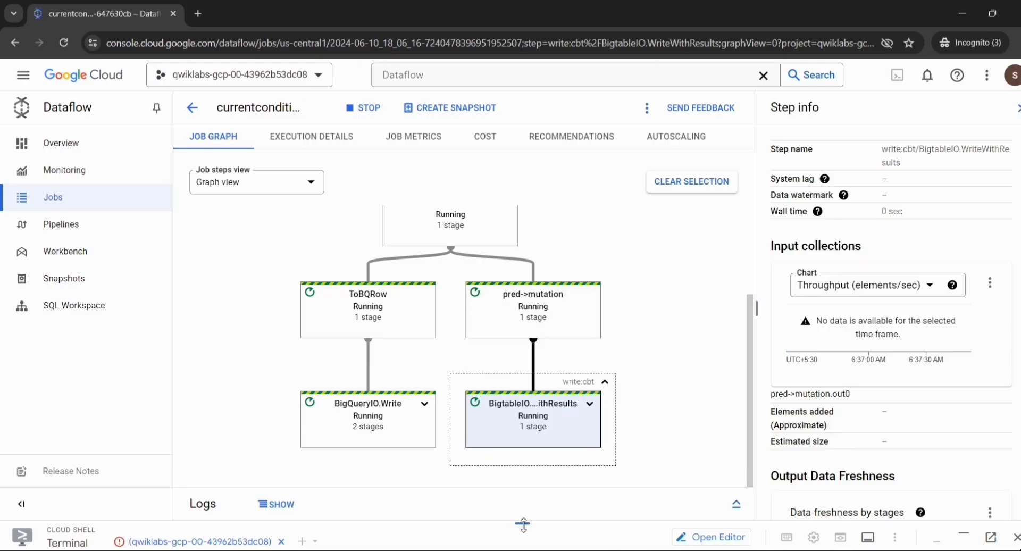
pyautogui.moveTo(522, 523); pyautogui.dragTo(523, 30)
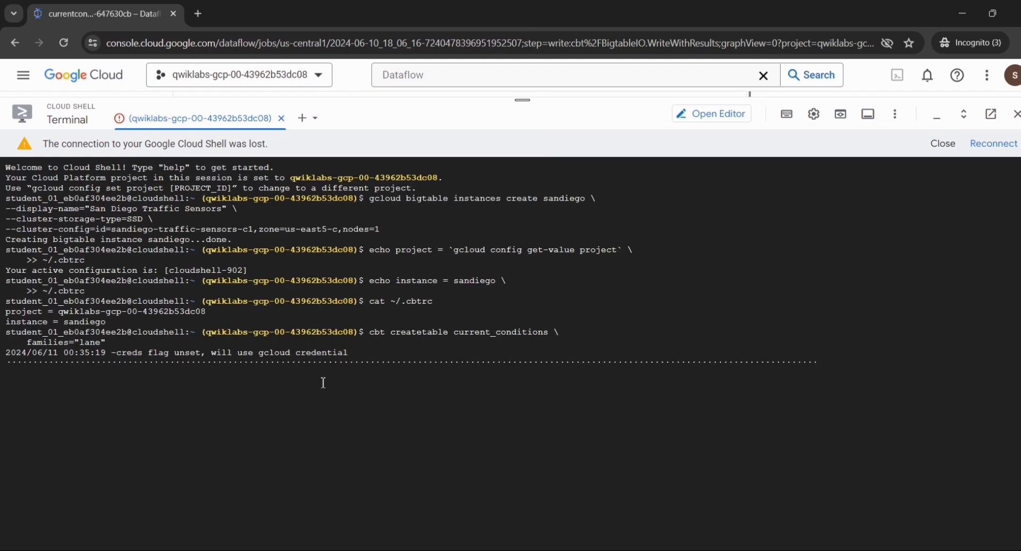
# Step: Reconnect Cloud Shell and run cbt read current_conditions count=5 with columns="lane:.*", authorizing the use of the credentials
pyautogui.click(982, 148)
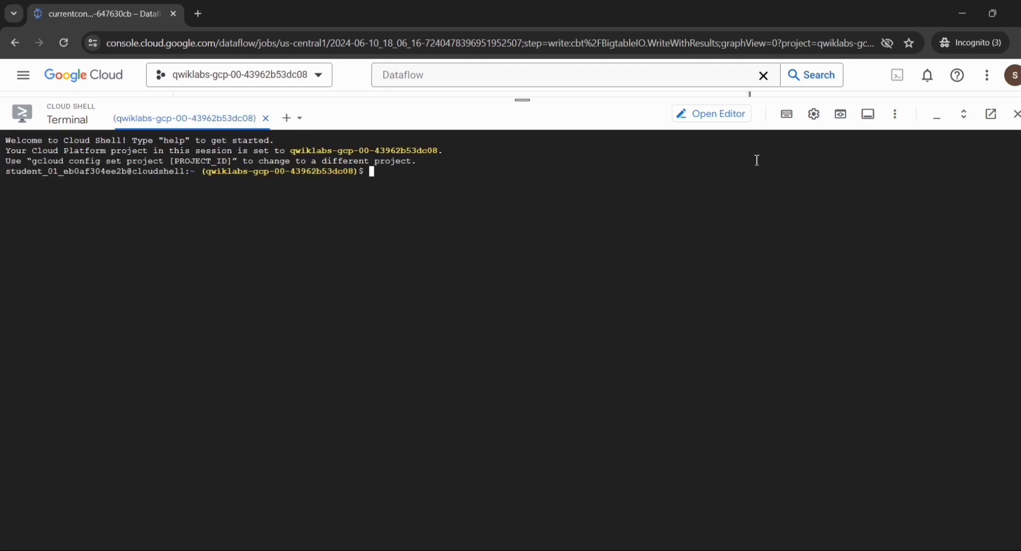
pyautogui.hotkey('ctrl', 'v')
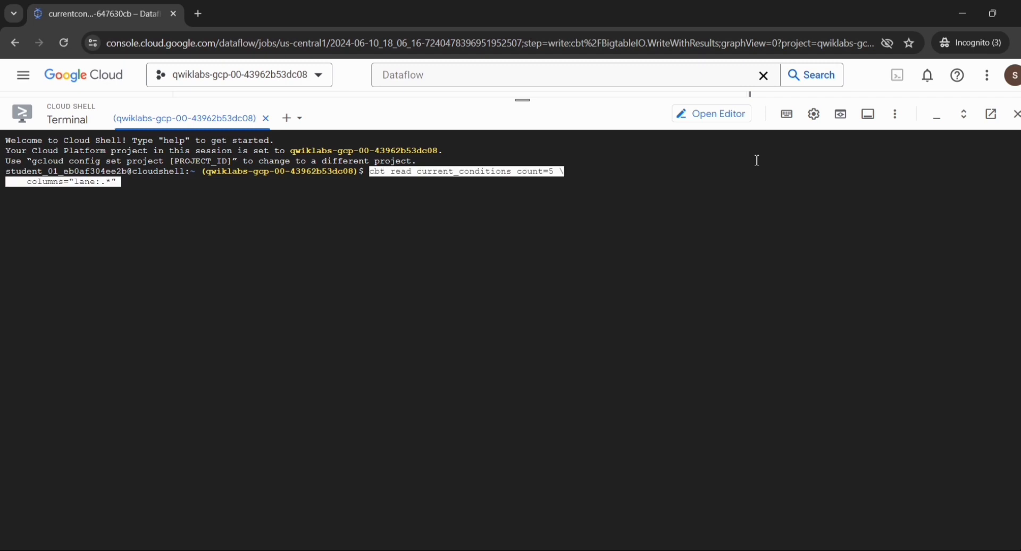
pyautogui.press('Return')
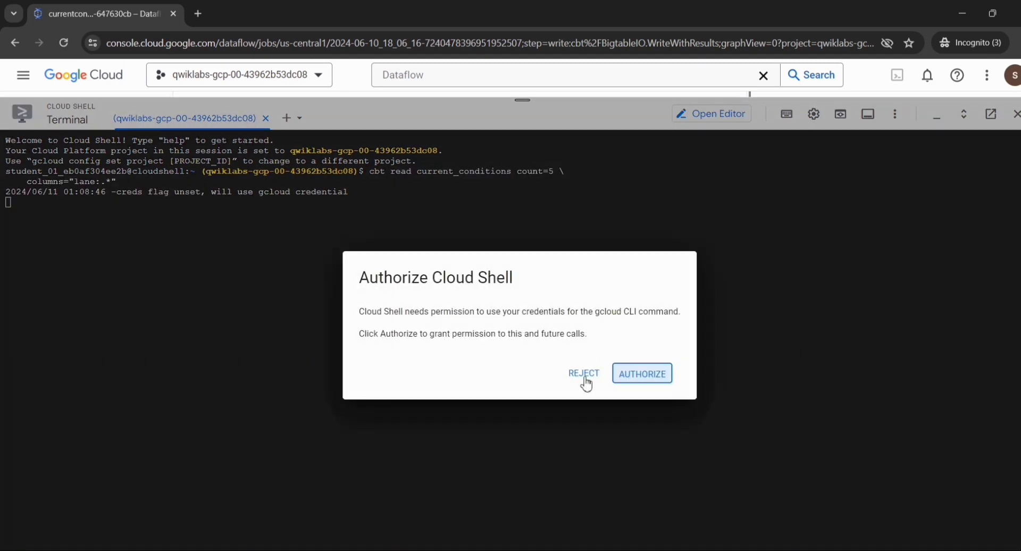
pyautogui.click(641, 372)
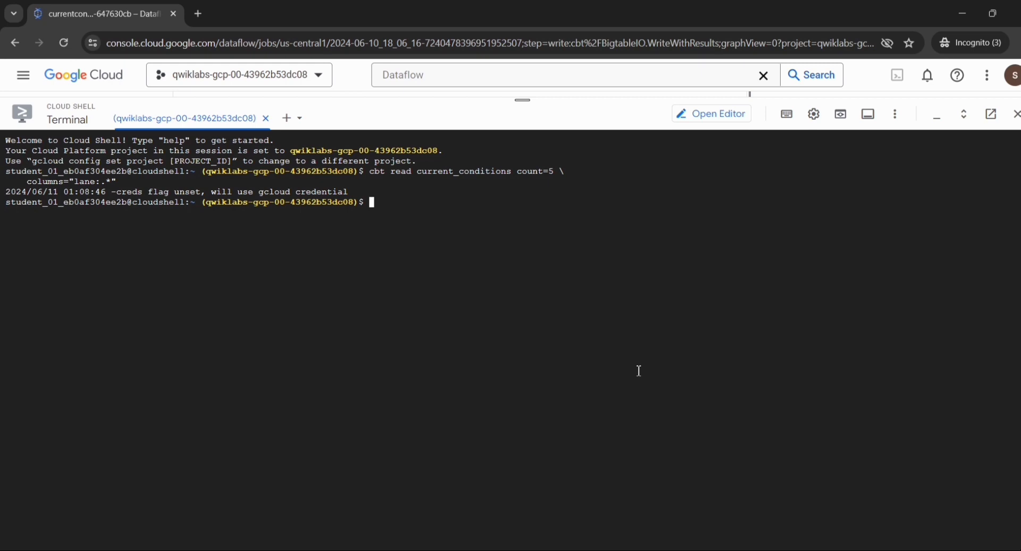
# Step: Switch to the training-vm SSH window running the sensor simulator and interrupt the send_sensor_data.py script
pyautogui.hotkey('alt', 'Tab')
pyautogui.hotkey('alt', 'Tab')
pyautogui.hotkey('alt', 'Tab')
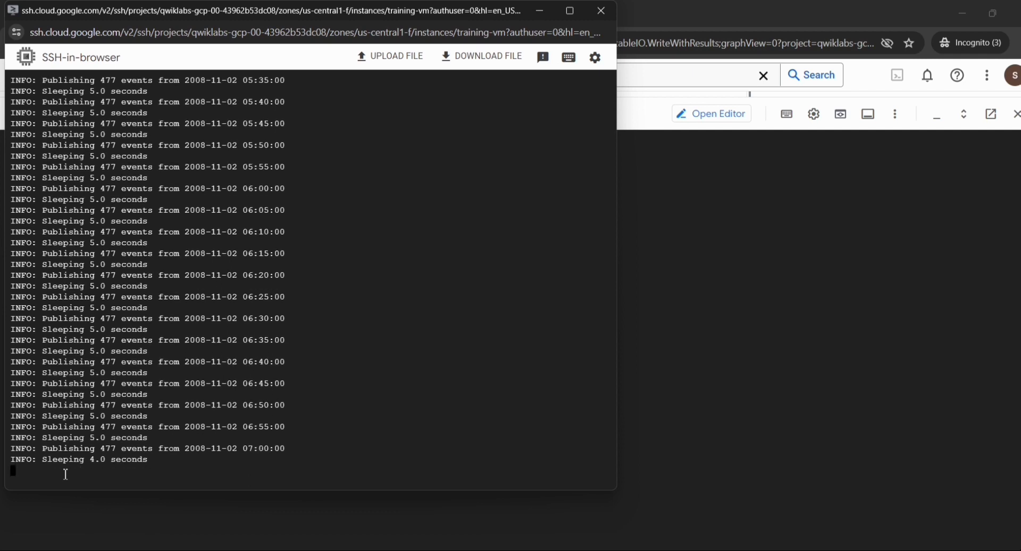
pyautogui.hotkey('ctrl', 'c')
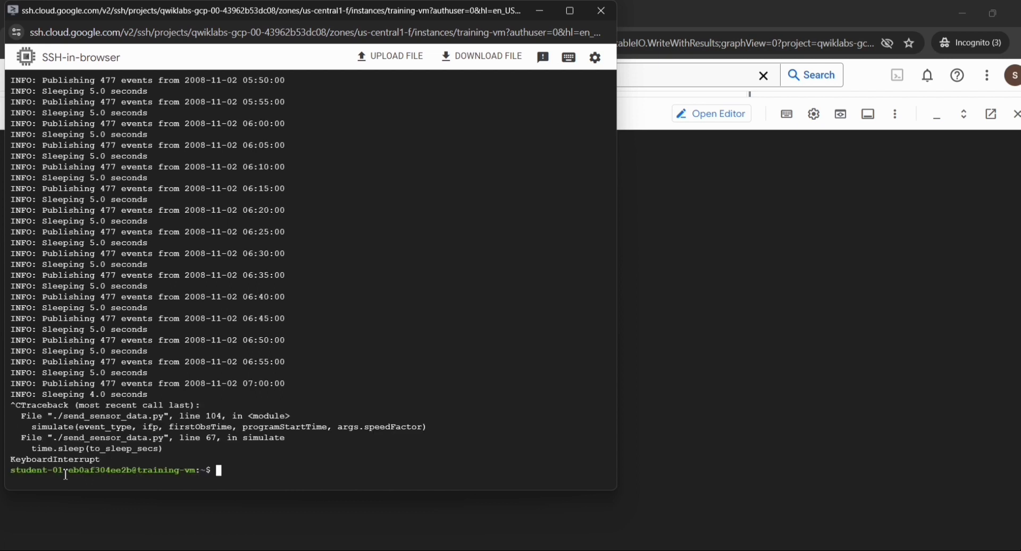
# Step: Return to the Google Cloud console window and shrink the Cloud Shell terminal to reveal the Dataflow job page
pyautogui.hotkey('alt', 'Tab')
pyautogui.hotkey('alt', 'Tab')
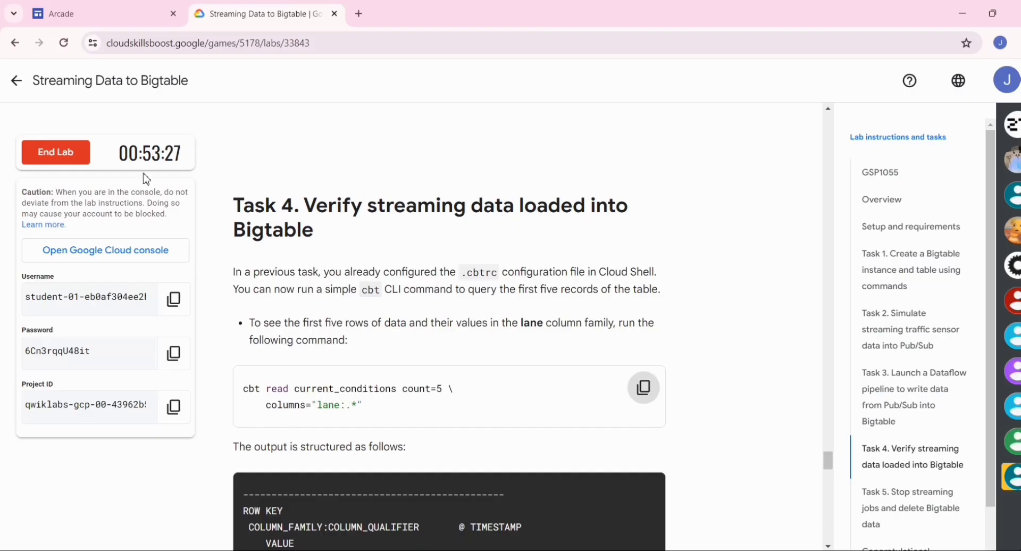
pyautogui.hotkey('alt', 'shift', 'Tab')
pyautogui.hotkey('alt', 'Tab')
pyautogui.hotkey('alt', 'Tab')
pyautogui.hotkey('alt', 'shift', 'Tab')
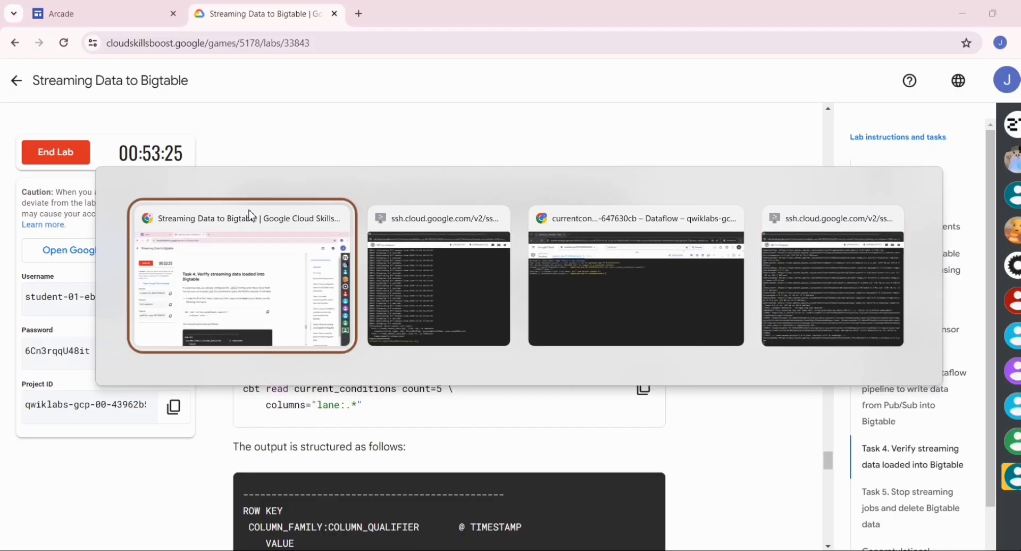
pyautogui.hotkey('alt', 'Tab')
pyautogui.hotkey('alt', 'Tab')
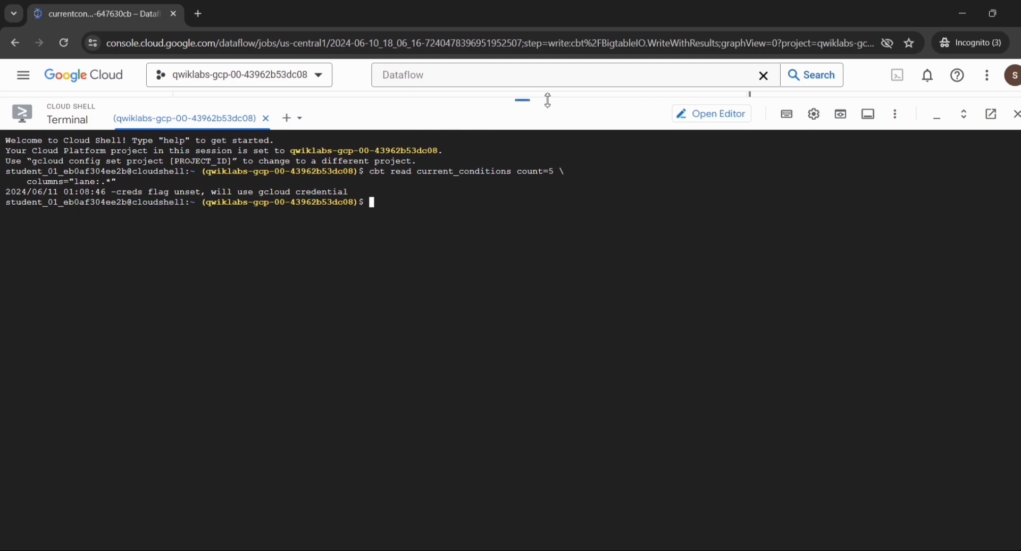
pyautogui.moveTo(523, 105); pyautogui.dragTo(523, 534)
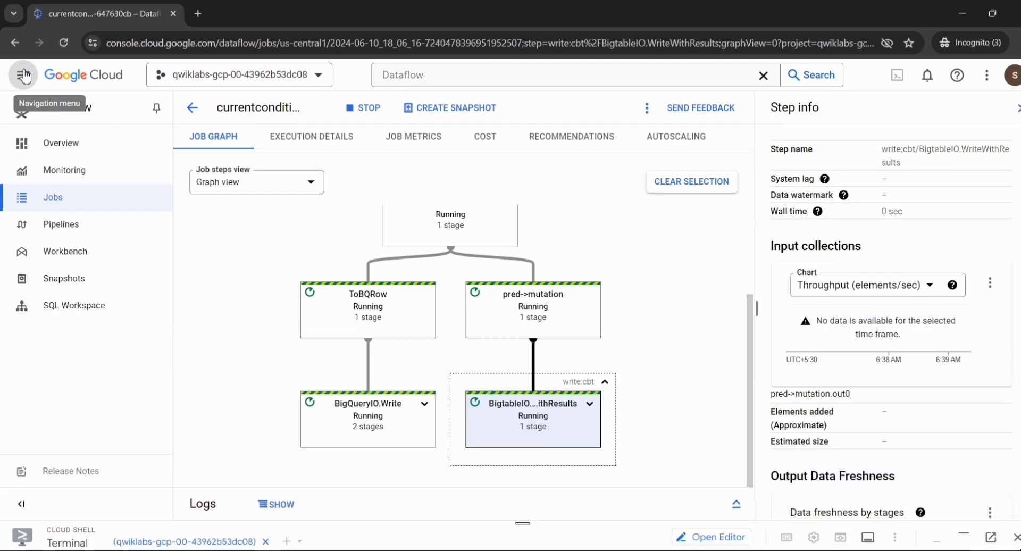
# Step: Open the console's navigation menu and look through its pinned products
pyautogui.click(24, 76)
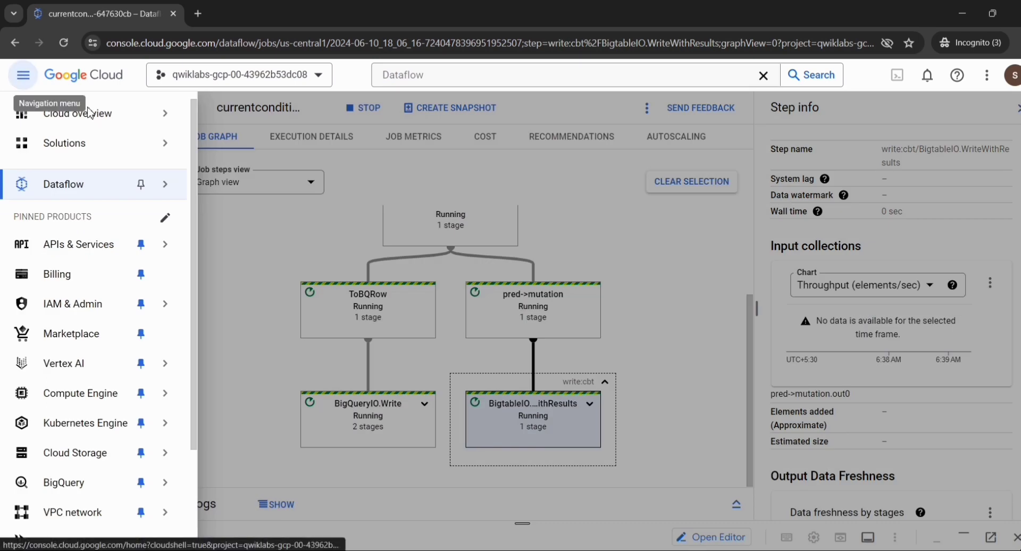
pyautogui.moveTo(94, 292)
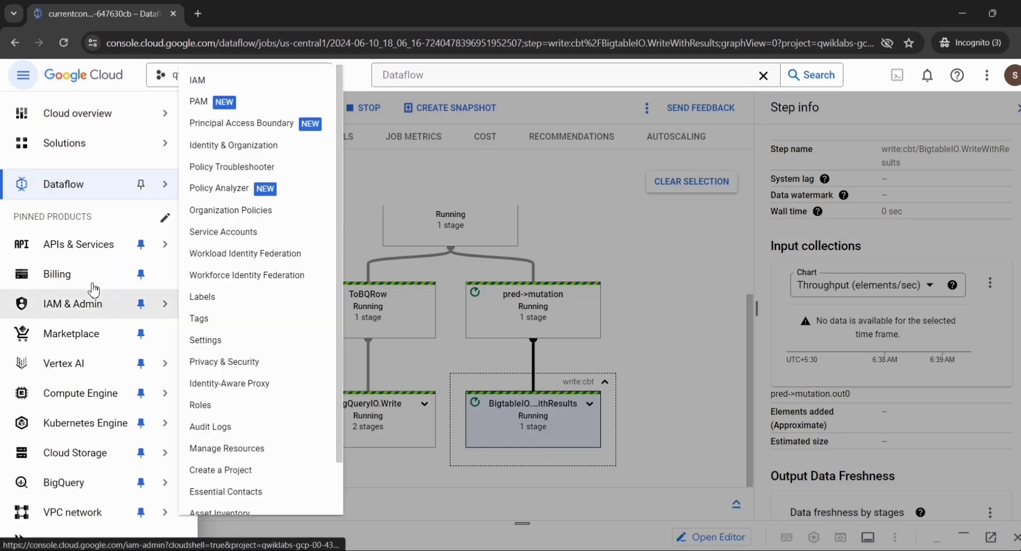
pyautogui.scroll(-2, 78, 365)
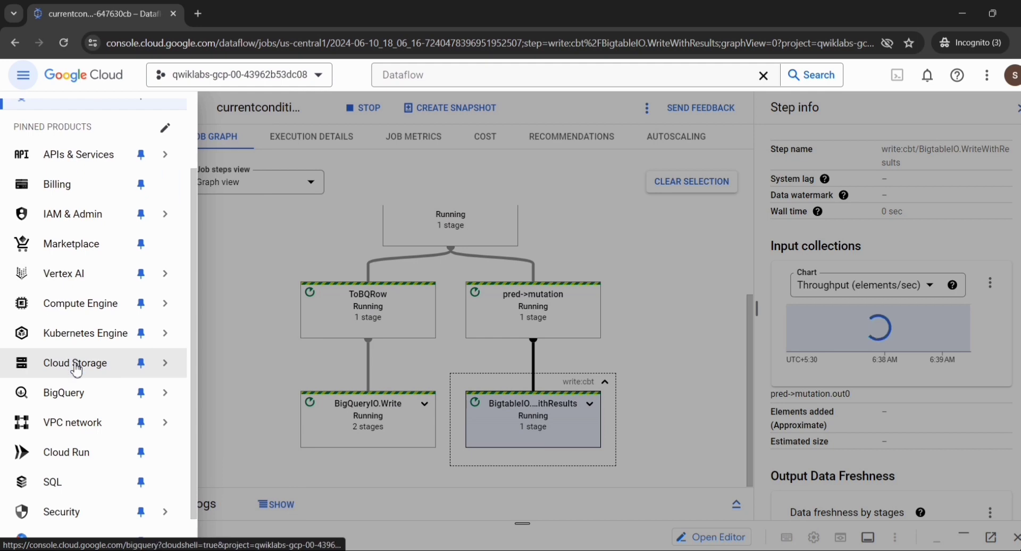
pyautogui.scroll(-1, 77, 368)
pyautogui.scroll(3, 77, 368)
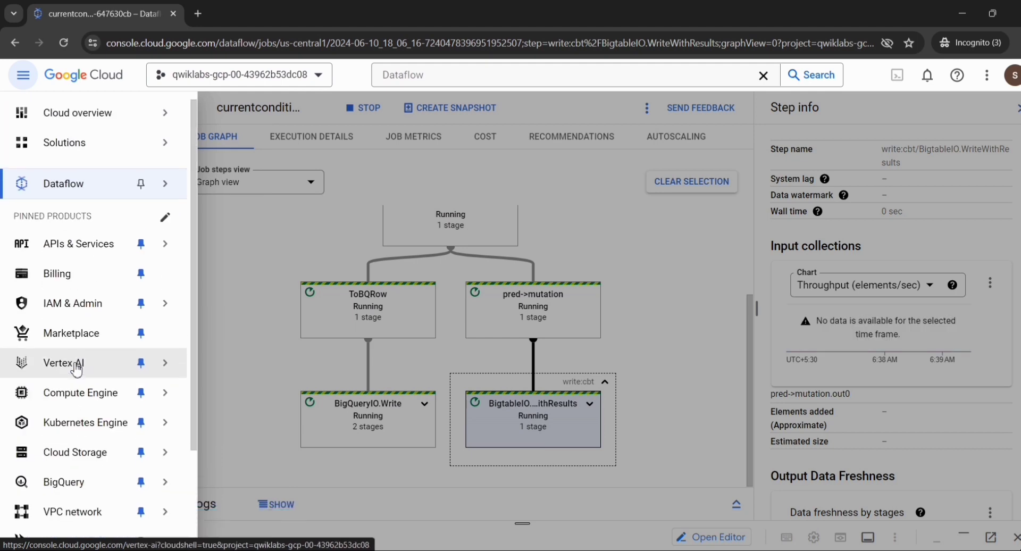
pyautogui.scroll(-3, 77, 369)
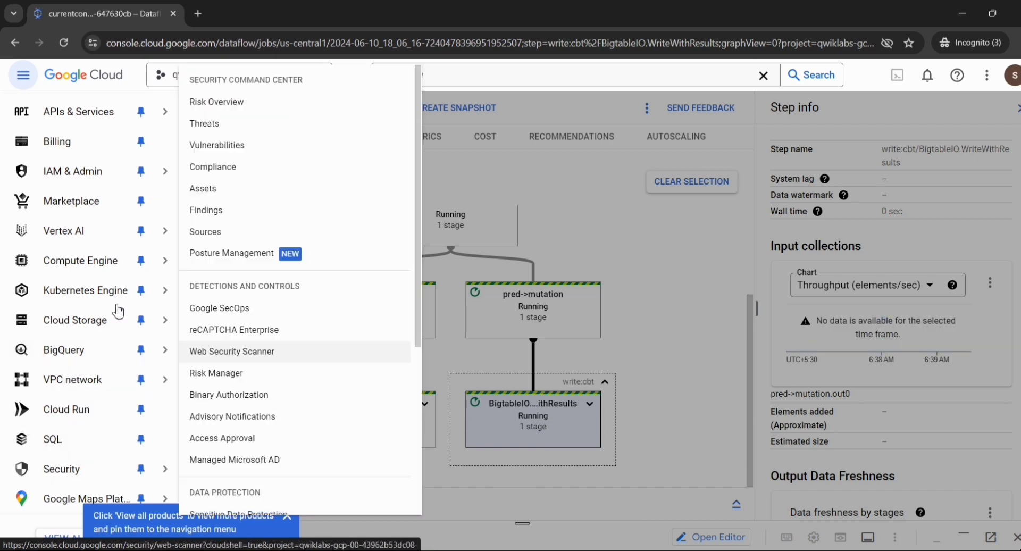
pyautogui.scroll(3, 118, 311)
# Step: Switch to the lab page and read Task 5's instructions for stopping the Dataflow job
pyautogui.hotkey('alt', 'shift', 'Tab')
pyautogui.hotkey('alt', 'shift', 'Tab')
pyautogui.hotkey('alt', 'shift', 'Tab')
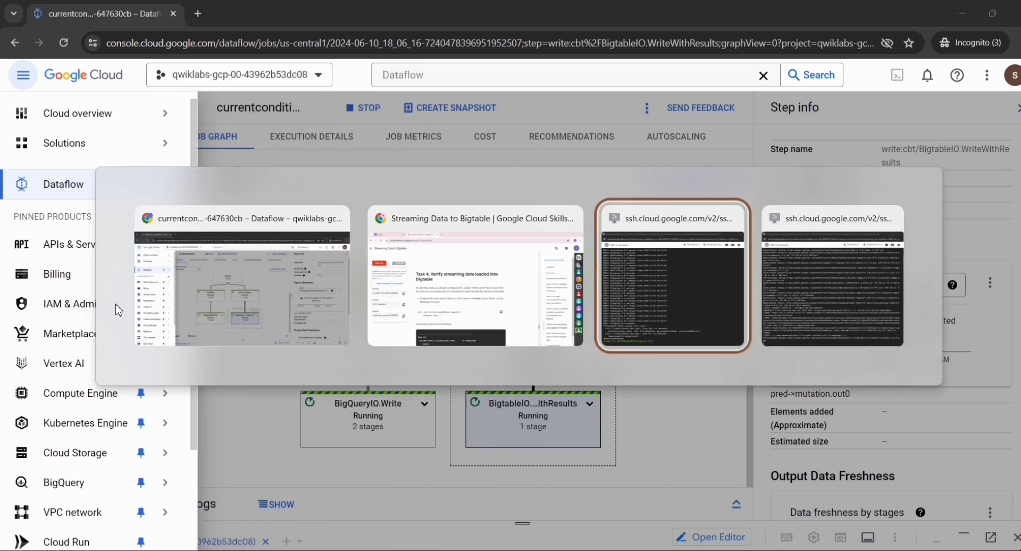
pyautogui.scroll(-15, 359, 290)
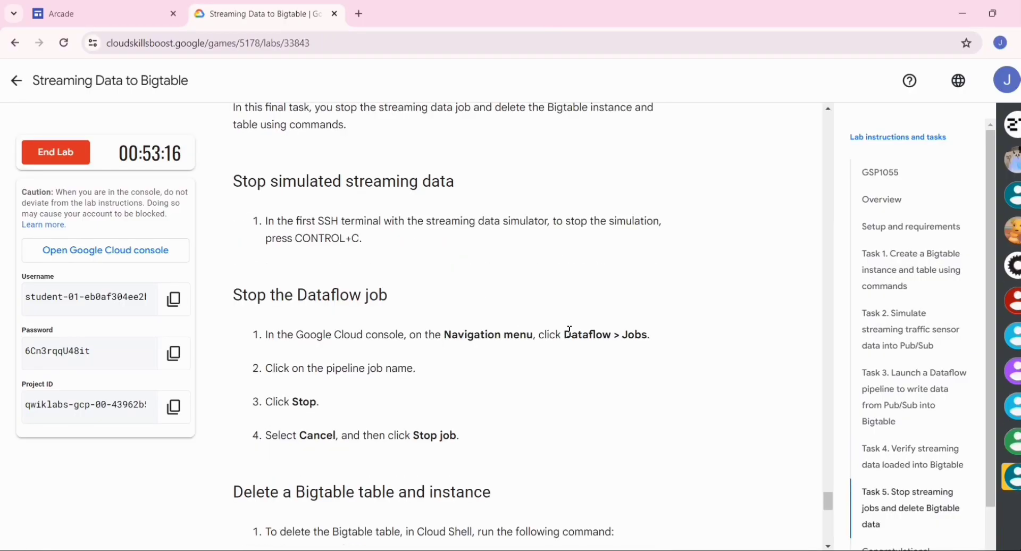
pyautogui.moveTo(565, 335); pyautogui.dragTo(613, 339)
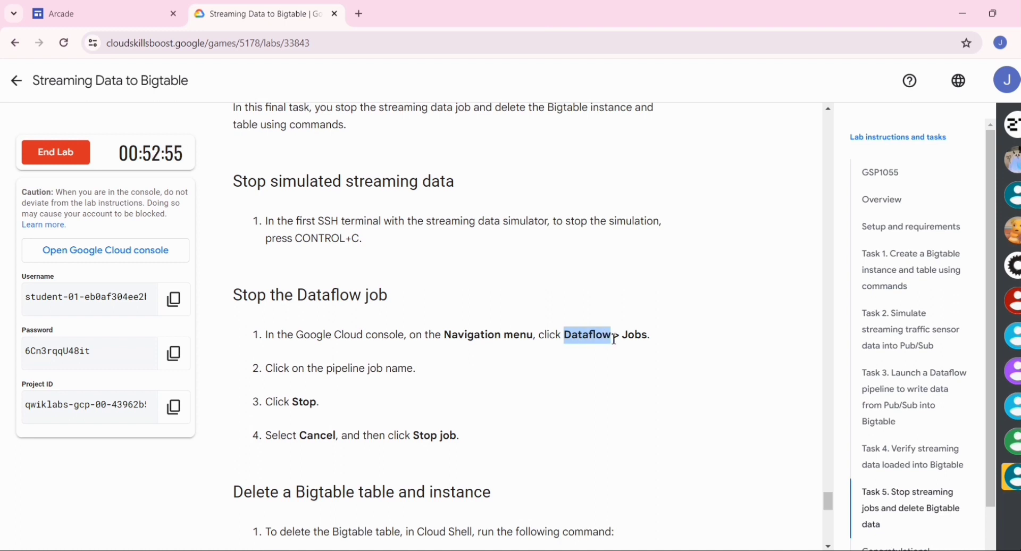
# Step: Return to the Google Cloud console and open the currentconditions streaming job from the Dataflow Jobs list
pyautogui.hotkey('alt', 'Tab')
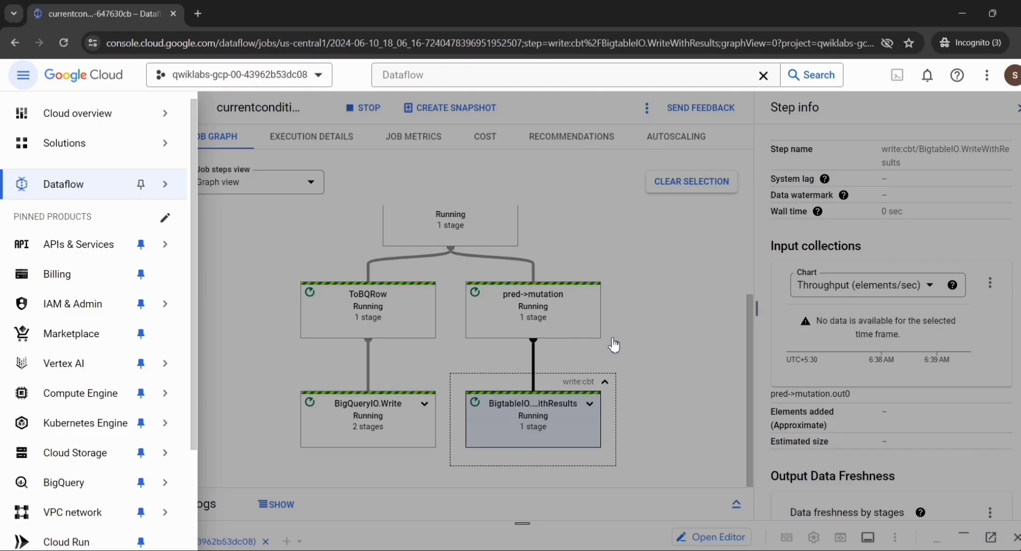
pyautogui.click(74, 197)
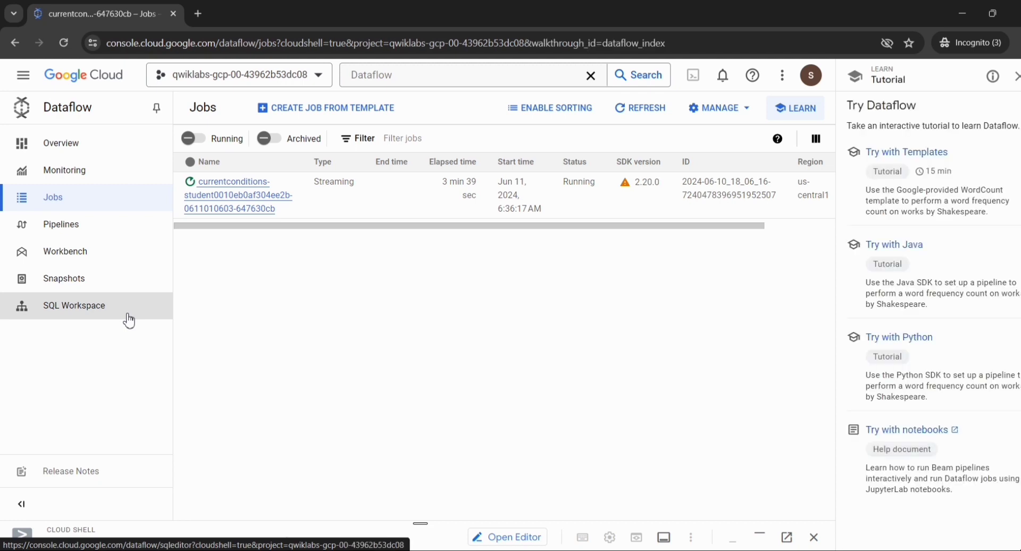
pyautogui.click(243, 207)
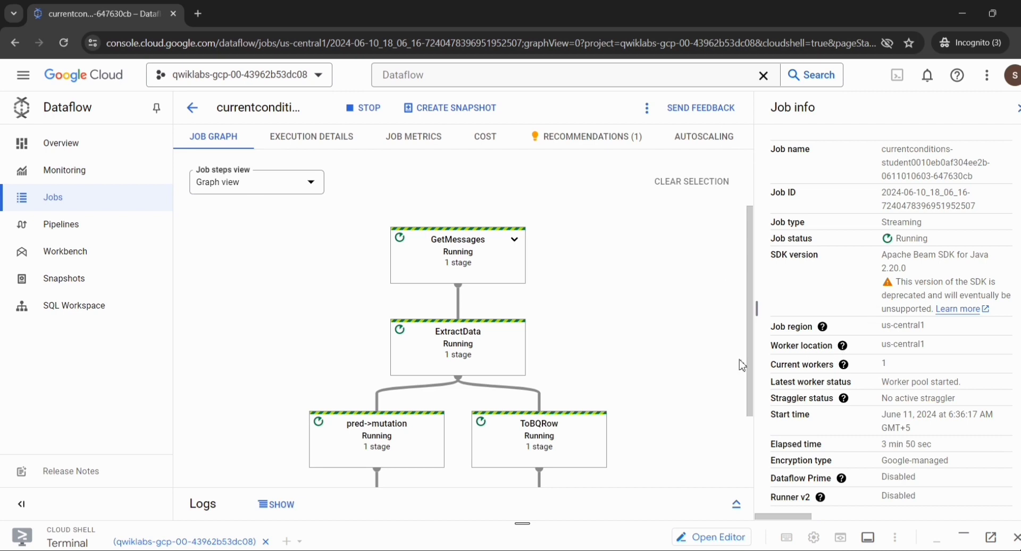
# Step: Stop the currentconditions Dataflow job using the Cancel option
pyautogui.click(377, 119)
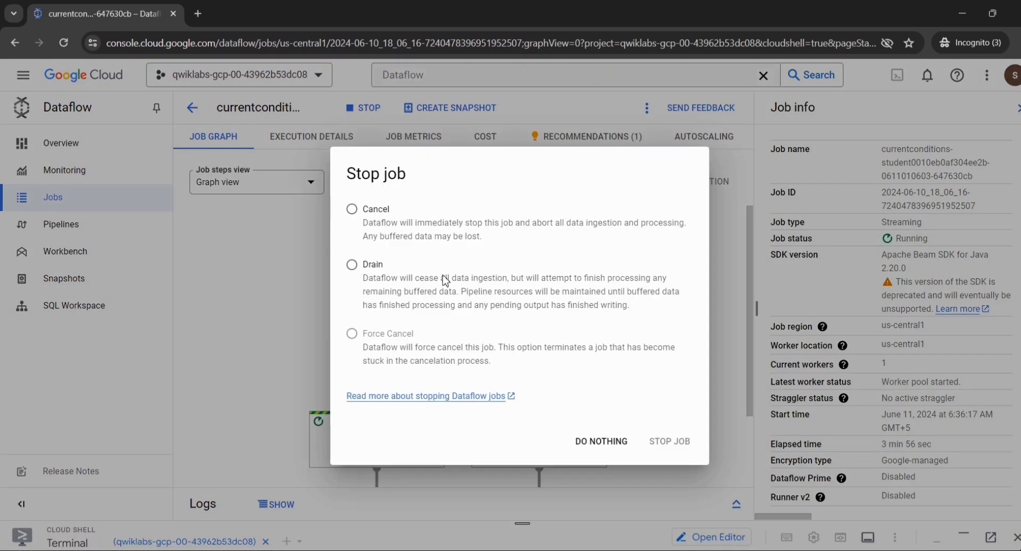
pyautogui.click(351, 208)
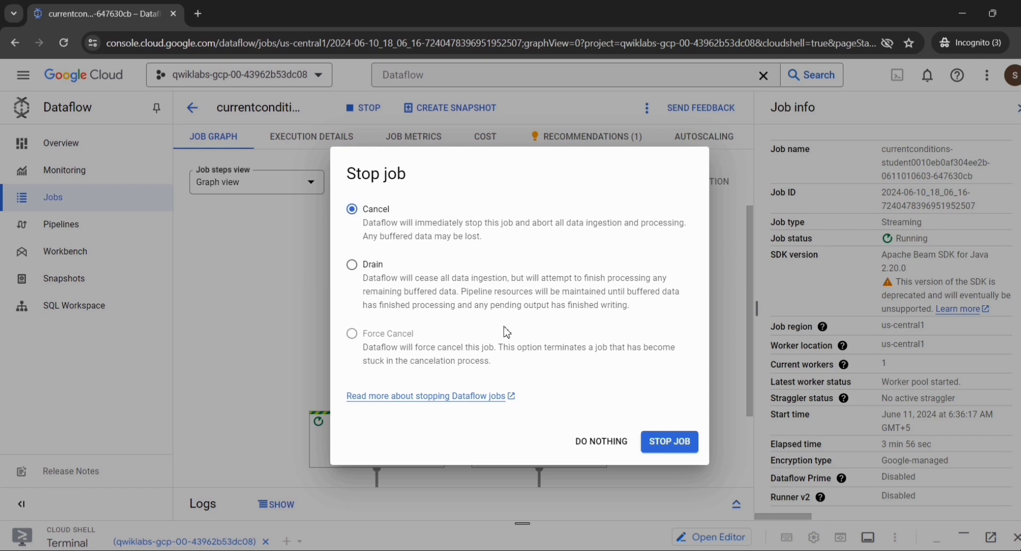
pyautogui.click(661, 450)
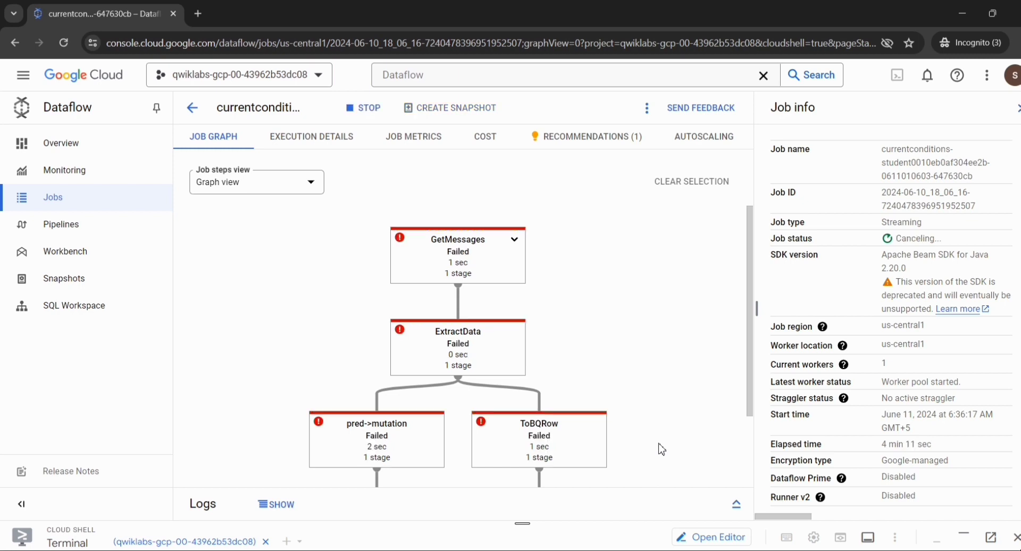
# Step: Switch to the lab page and copy Task 5's cbt deletetable current_conditions command
pyautogui.hotkey('alt', 'shift', 'Tab')
pyautogui.hotkey('alt', 'shift', 'Tab')
pyautogui.hotkey('alt', 'shift', 'Tab')
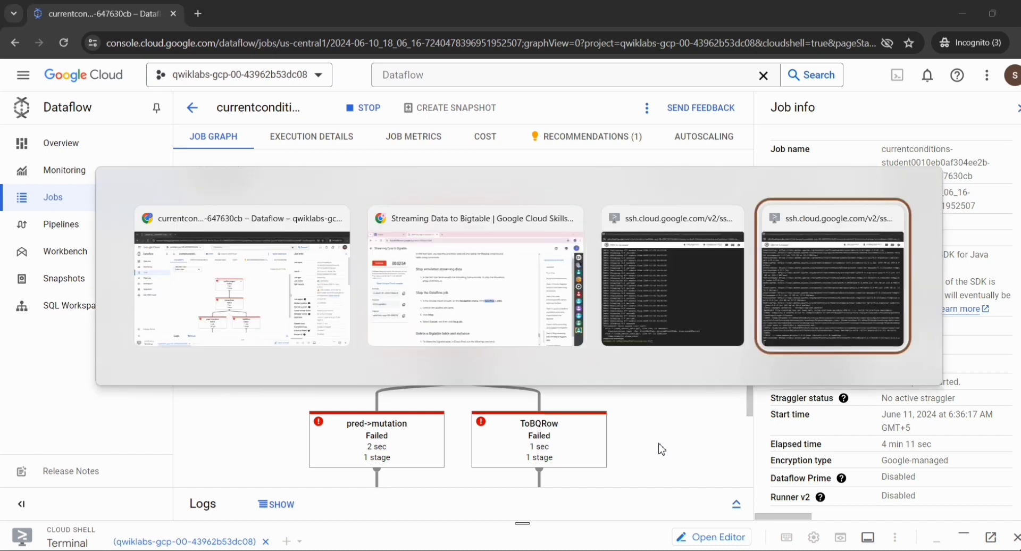
pyautogui.scroll(-3, 661, 449)
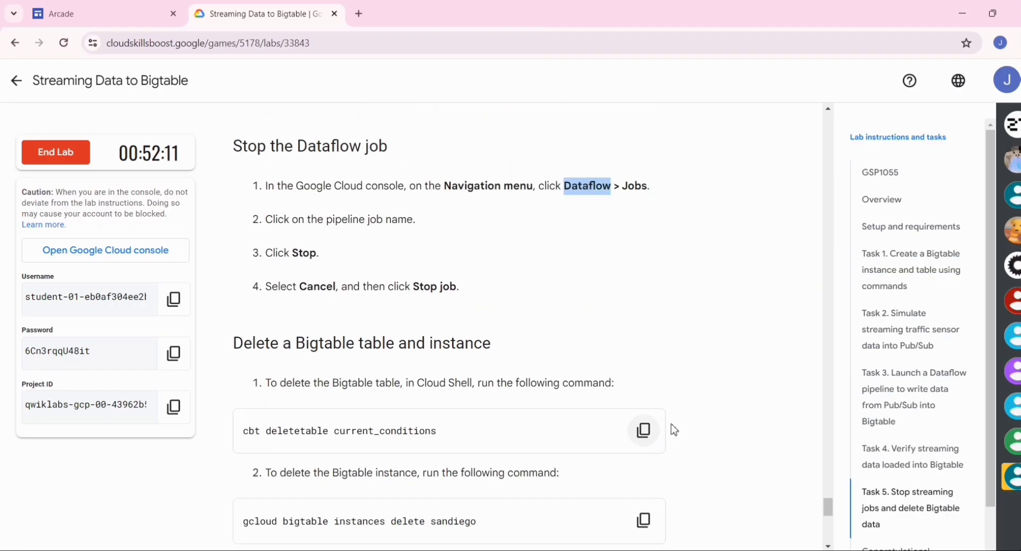
pyautogui.click(644, 432)
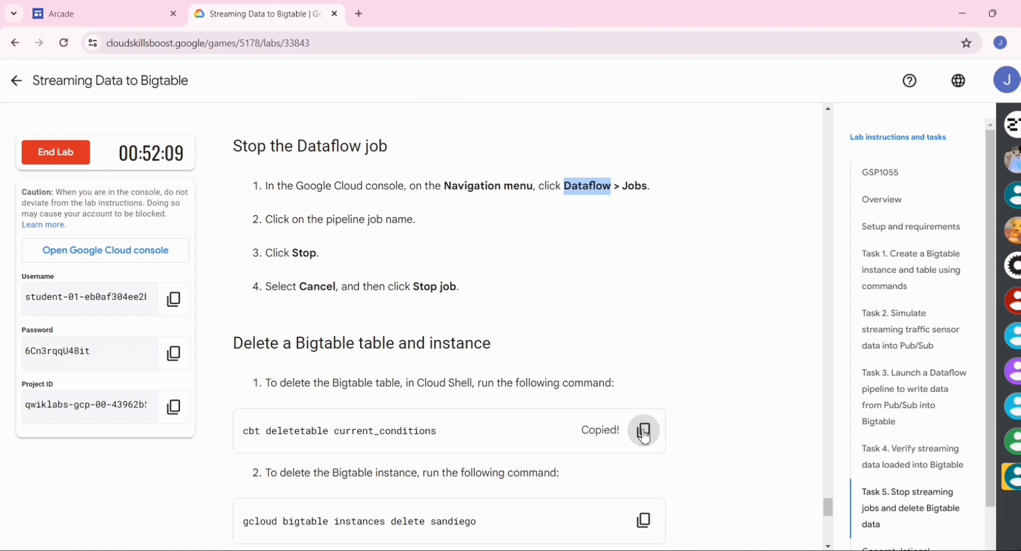
pyautogui.scroll(-2, 645, 438)
# Step: Switch to the Google Cloud console, enlarge the Cloud Shell terminal and run cbt deletetable current_conditions
pyautogui.hotkey('alt', 'Tab')
pyautogui.hotkey('alt', 'Tab')
pyautogui.hotkey('alt', 'shift', 'Tab')
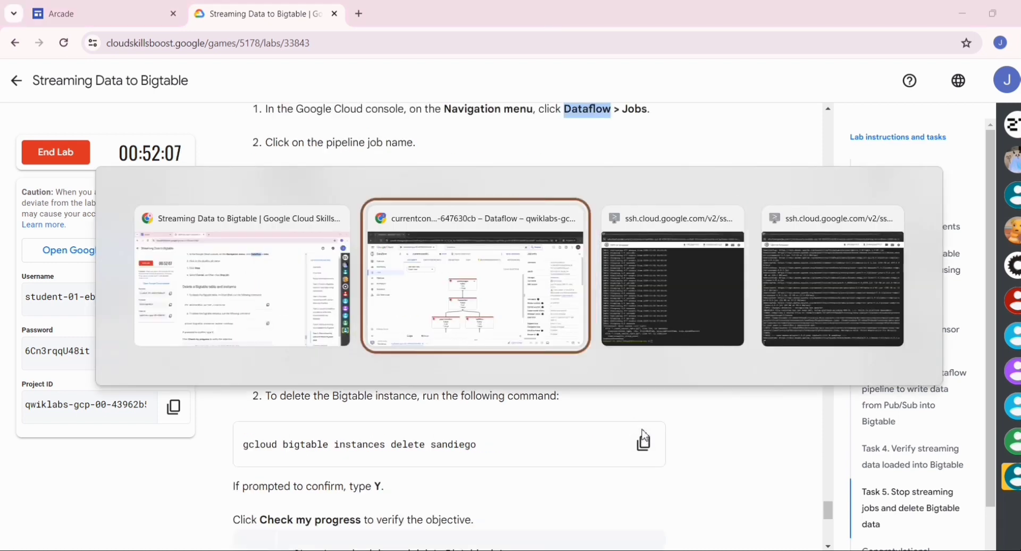
pyautogui.hotkey('alt', 'Tab')
pyautogui.hotkey('alt', 'shift', 'Tab')
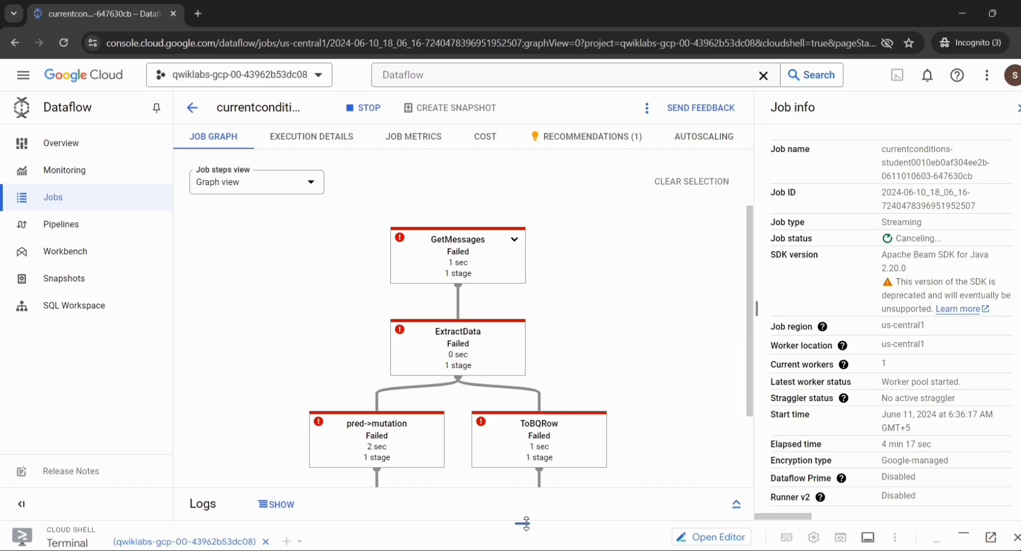
pyautogui.moveTo(524, 523); pyautogui.dragTo(575, 181)
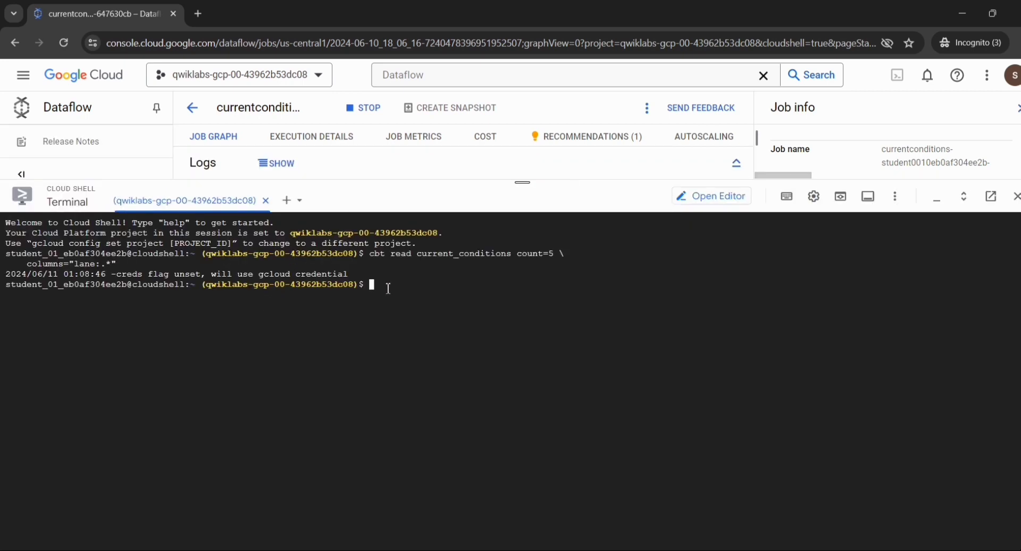
pyautogui.hotkey('ctrl', 'v')
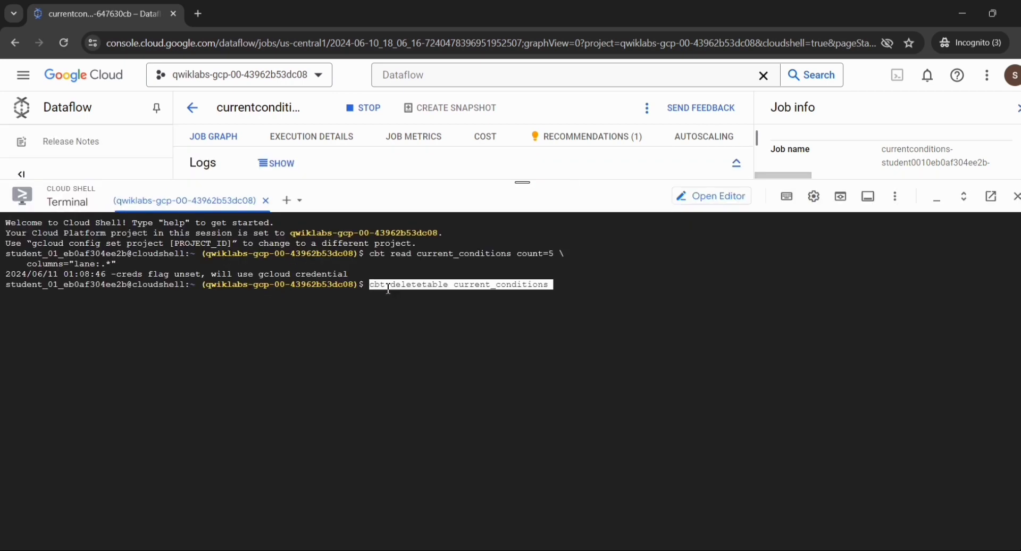
pyautogui.press('Return')
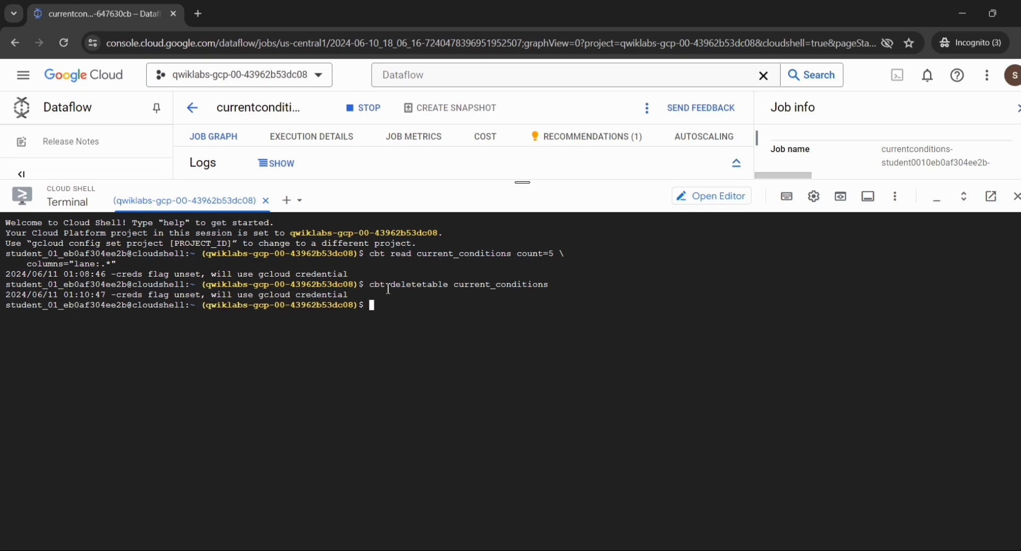
# Step: Copy the gcloud bigtable instances delete sandiego command from the lab page and switch back to the Google Cloud console
pyautogui.hotkey('alt', 'Tab')
pyautogui.hotkey('alt', 'Tab')
pyautogui.hotkey('alt', 'shift', 'Tab')
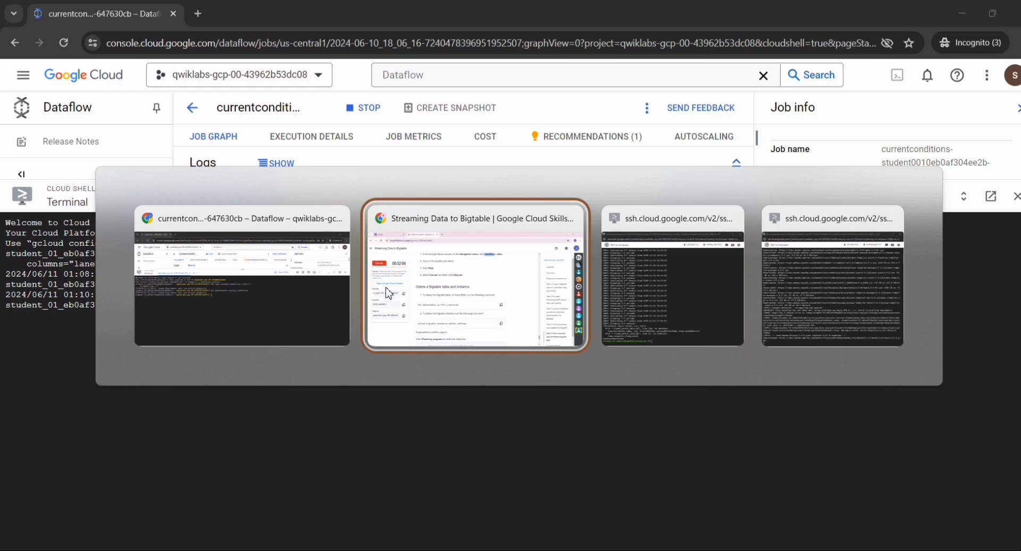
pyautogui.scroll(-2, 388, 292)
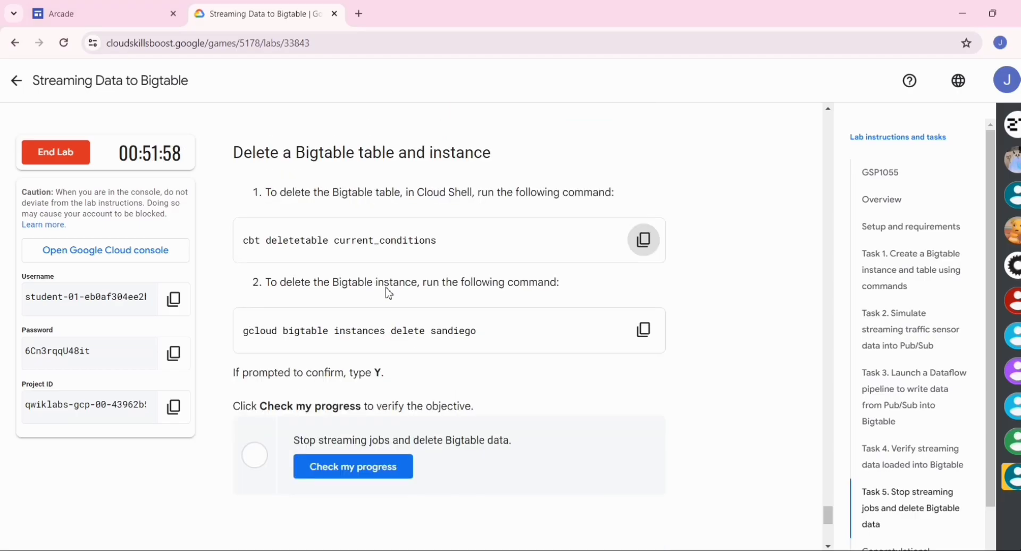
pyautogui.click(645, 330)
pyautogui.hotkey('alt', 'Tab')
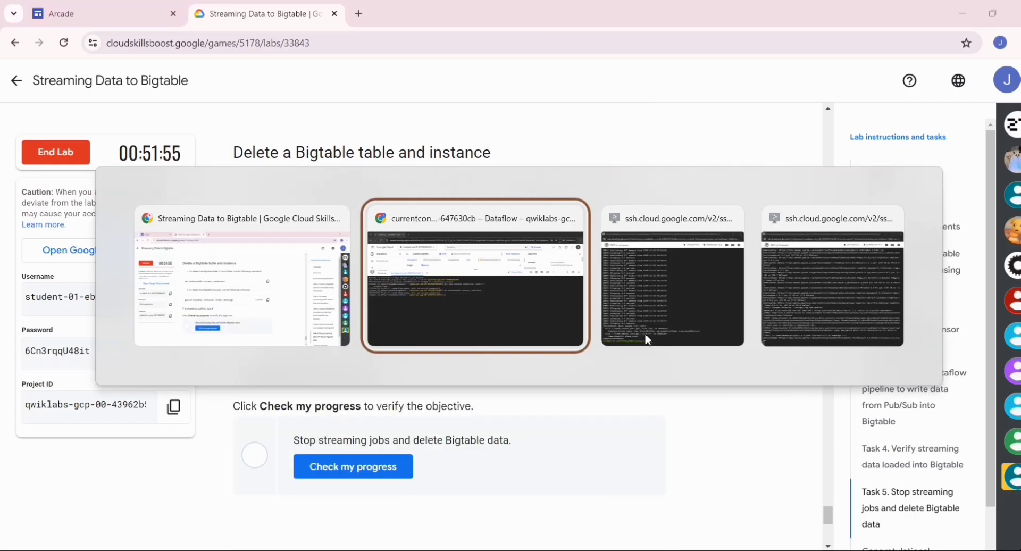
# Step: Run gcloud bigtable instances delete sandiego in Cloud Shell and confirm the deletion with Y
pyautogui.hotkey('ctrl', 'v')
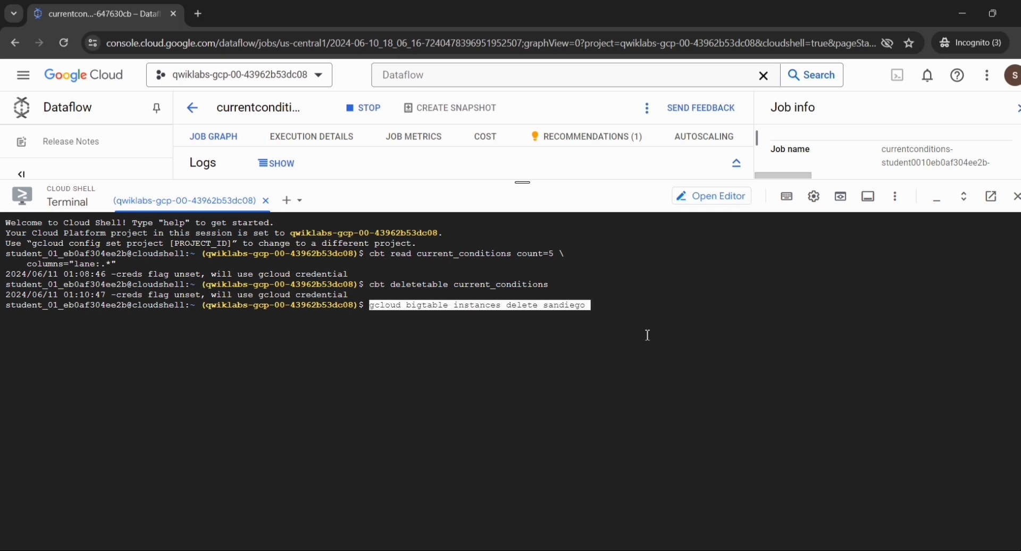
pyautogui.press('Return')
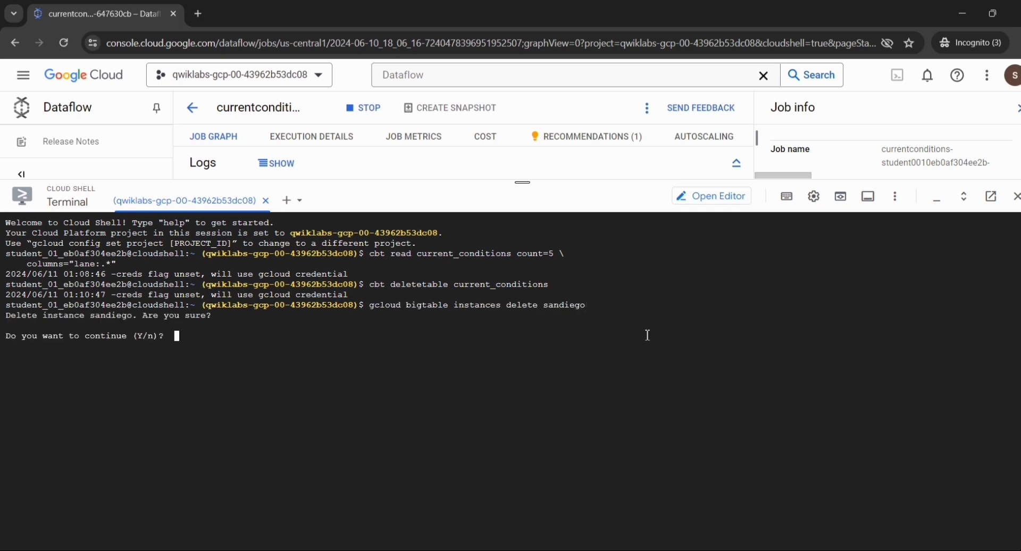
pyautogui.write('Y')
pyautogui.press('Return')
# Step: Switch to the lab page and check progress for the objective Stop streaming jobs and delete Bigtable data
pyautogui.hotkey('alt', 'Tab')
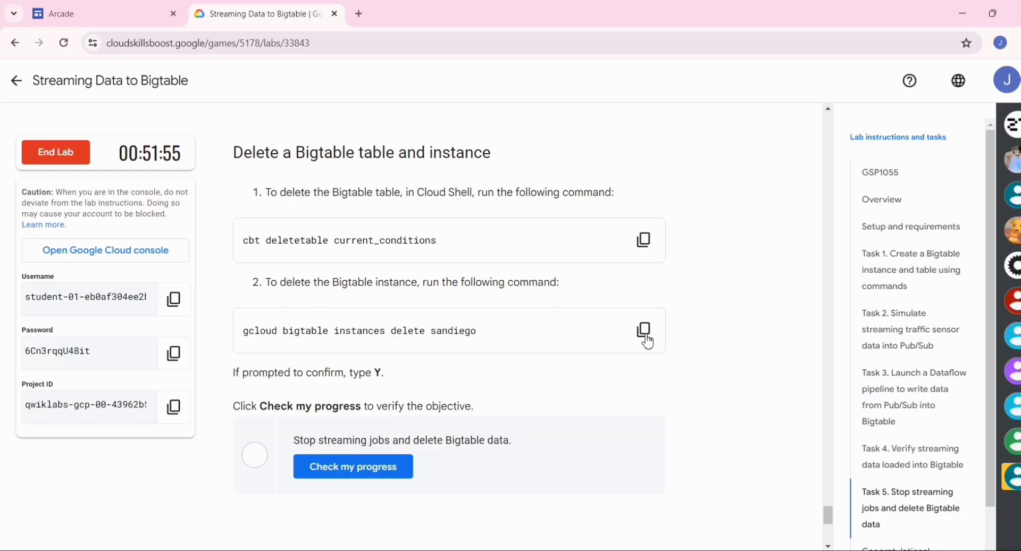
pyautogui.scroll(-4, 646, 338)
pyautogui.click(382, 295)
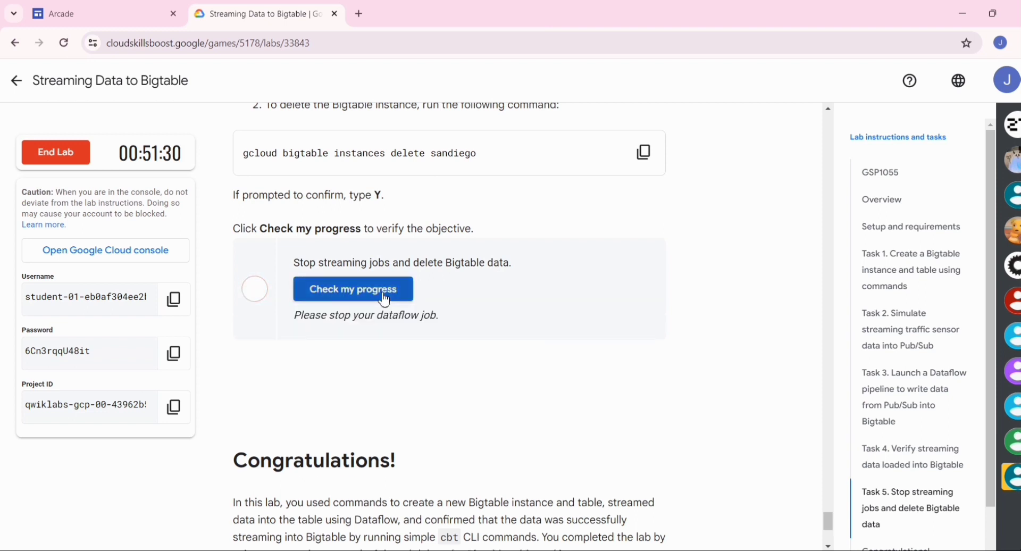
# Step: Switch to the Google Cloud console to examine the Dataflow job's status, and inspect both training-vm SSH terminals
pyautogui.hotkey('alt', 'Tab')
pyautogui.press('Tab')
pyautogui.hotkey('alt', 'shift', 'Tab')
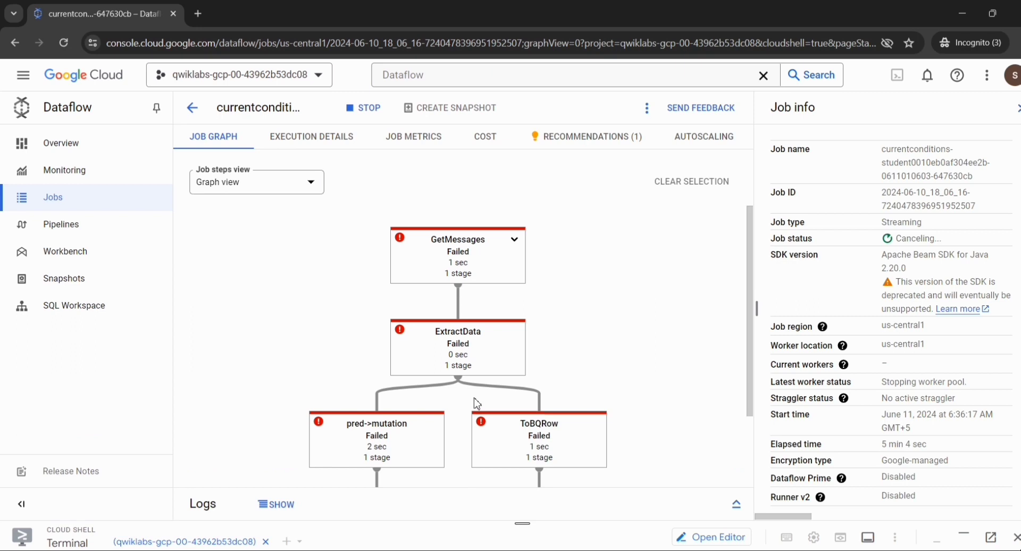
pyautogui.scroll(2, 504, 277)
pyautogui.hotkey('alt', 'Tab')
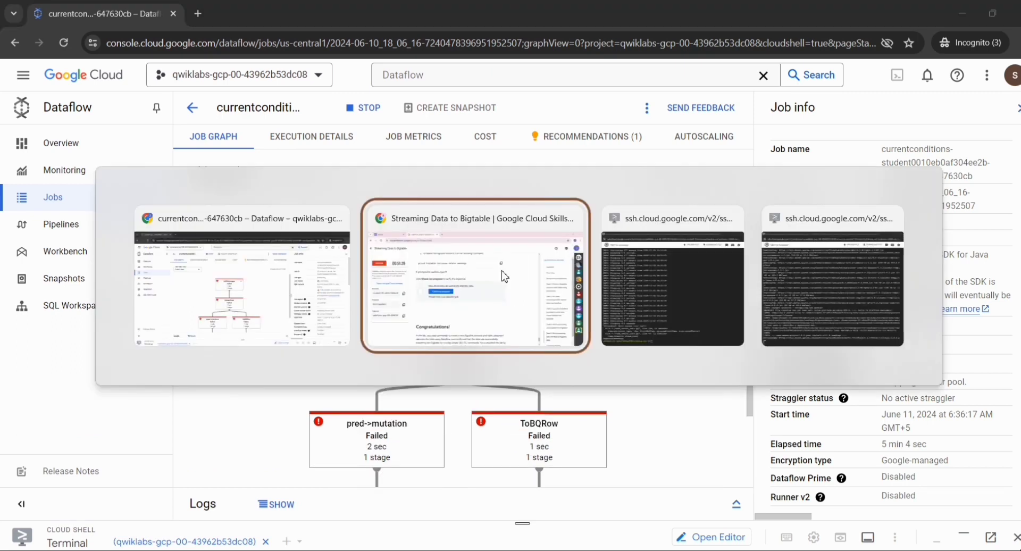
pyautogui.press('Tab')
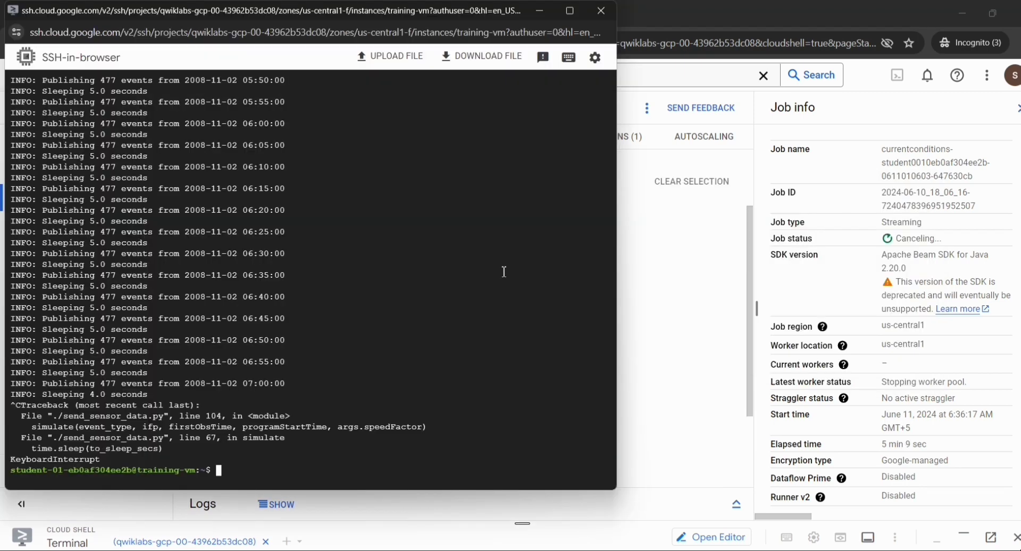
pyautogui.hotkey('alt', 'Tab')
pyautogui.press('Tab')
pyautogui.press('Tab')
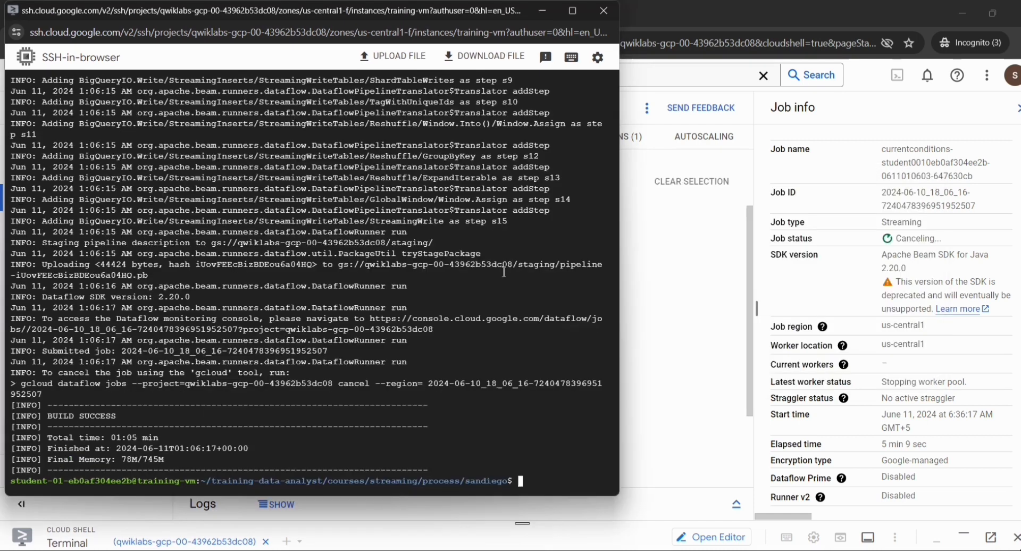
# Step: Return to the lab page and repeat the progress check for Stop streaming jobs and delete Bigtable data until it passes
pyautogui.hotkey('alt', 'Tab')
pyautogui.press('Tab')
pyautogui.press('Tab')
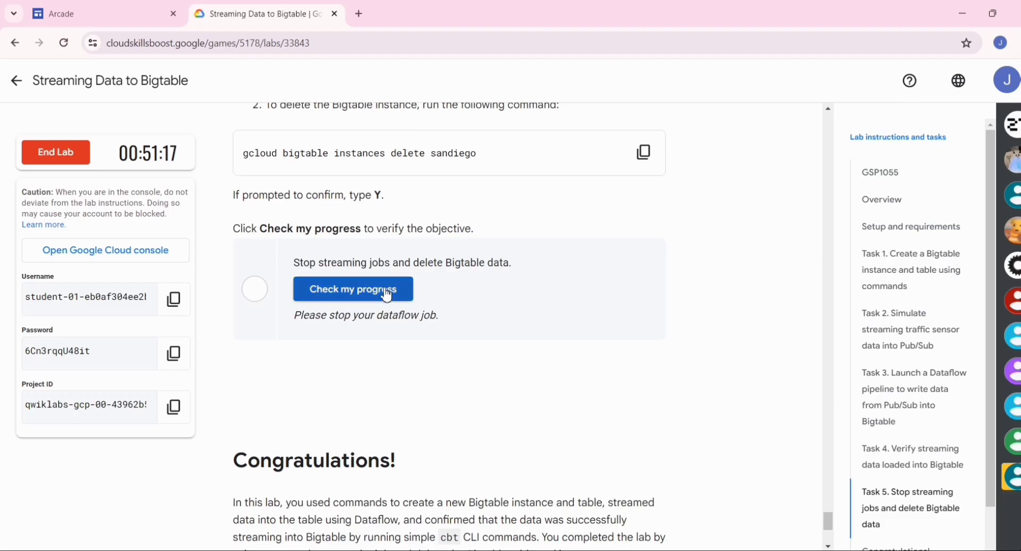
pyautogui.click(388, 294)
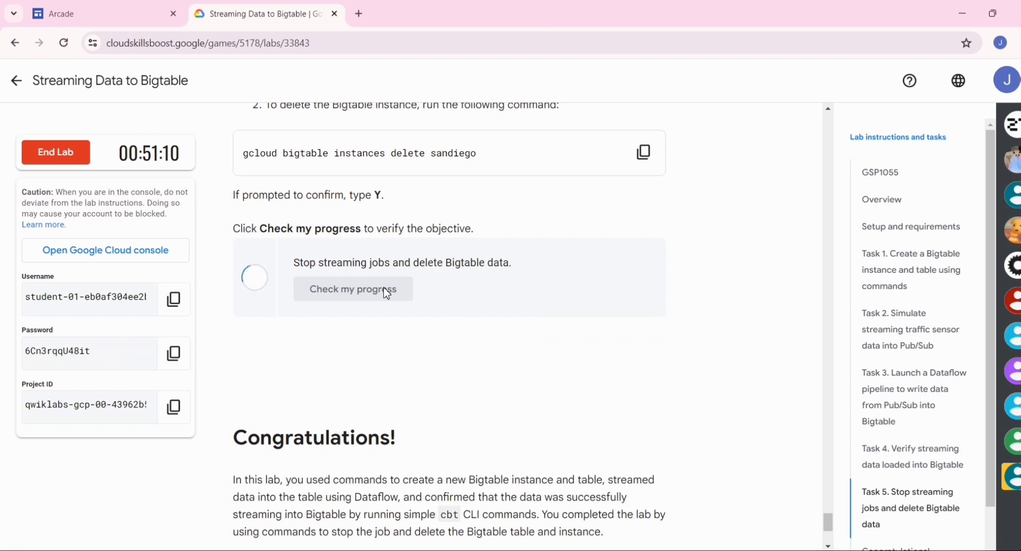
pyautogui.click(387, 294)
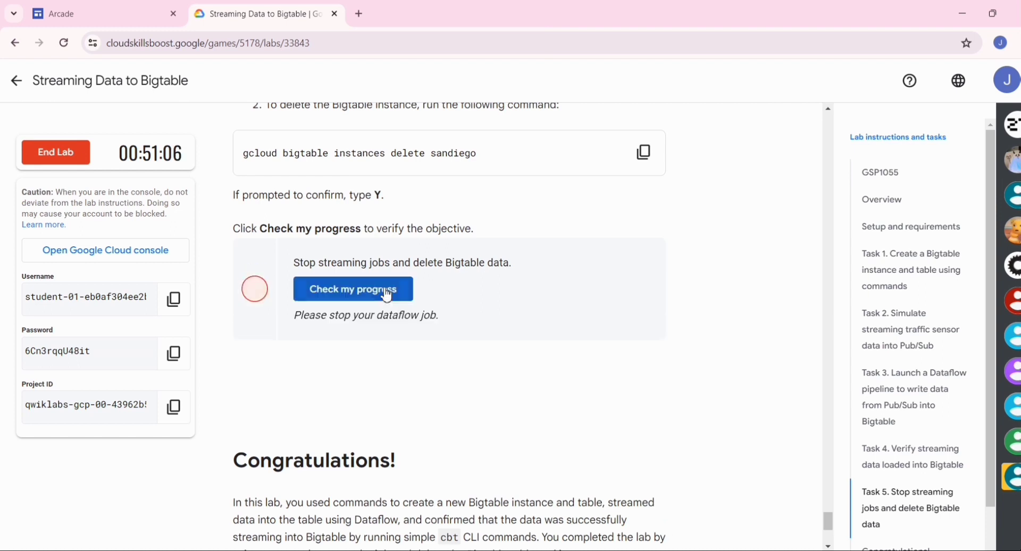
pyautogui.click(387, 294)
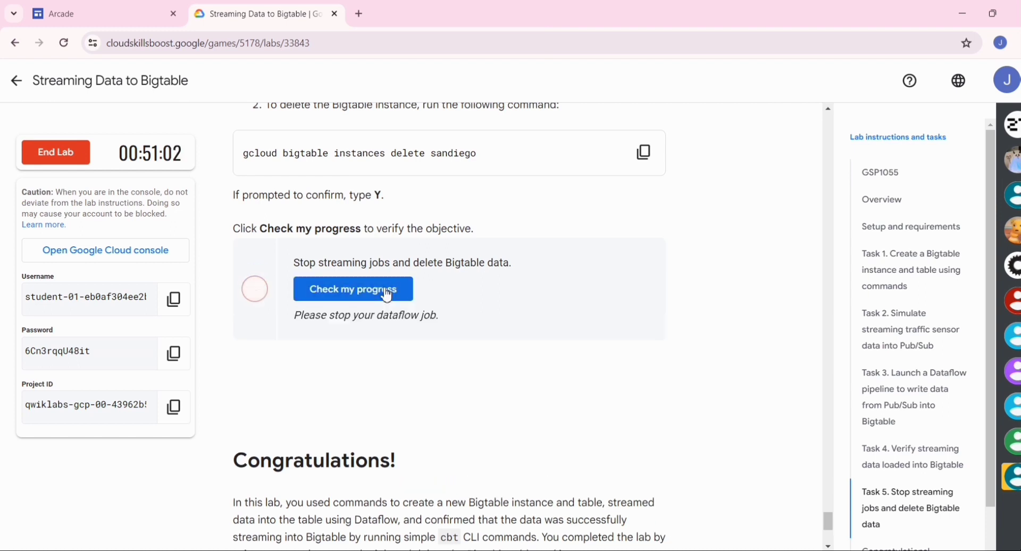
pyautogui.click(387, 294)
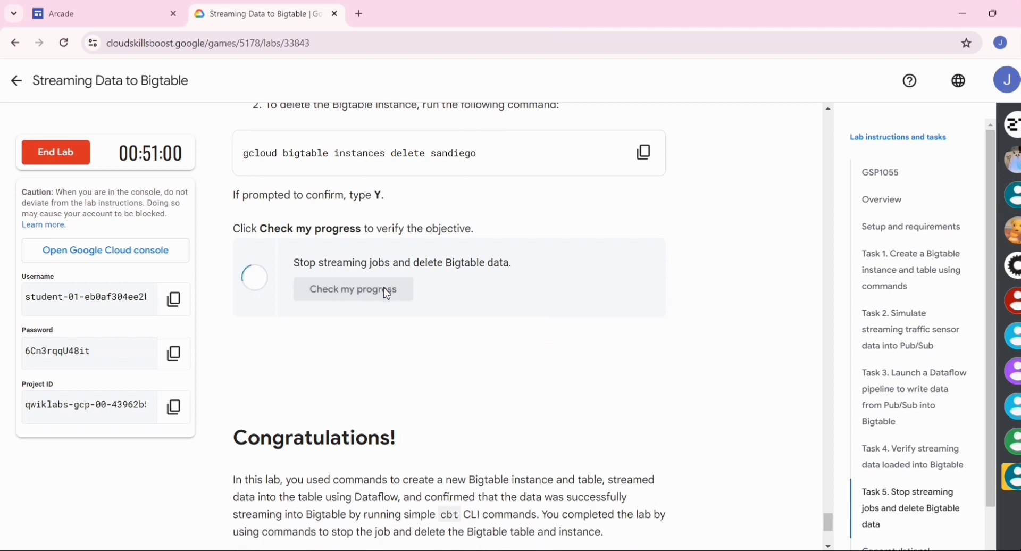
pyautogui.click(387, 294)
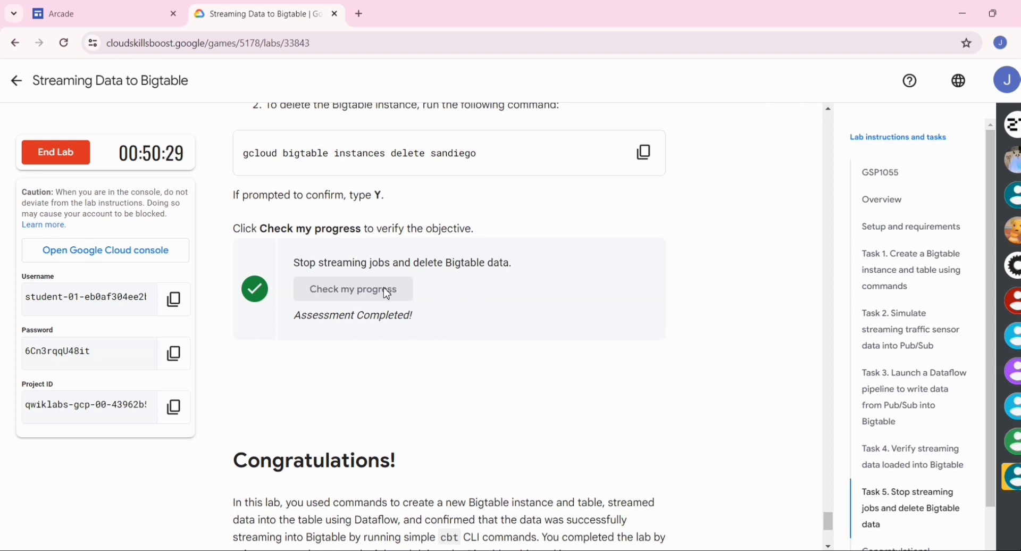
pyautogui.scroll(-1, 387, 293)
pyautogui.scroll(3, 387, 293)
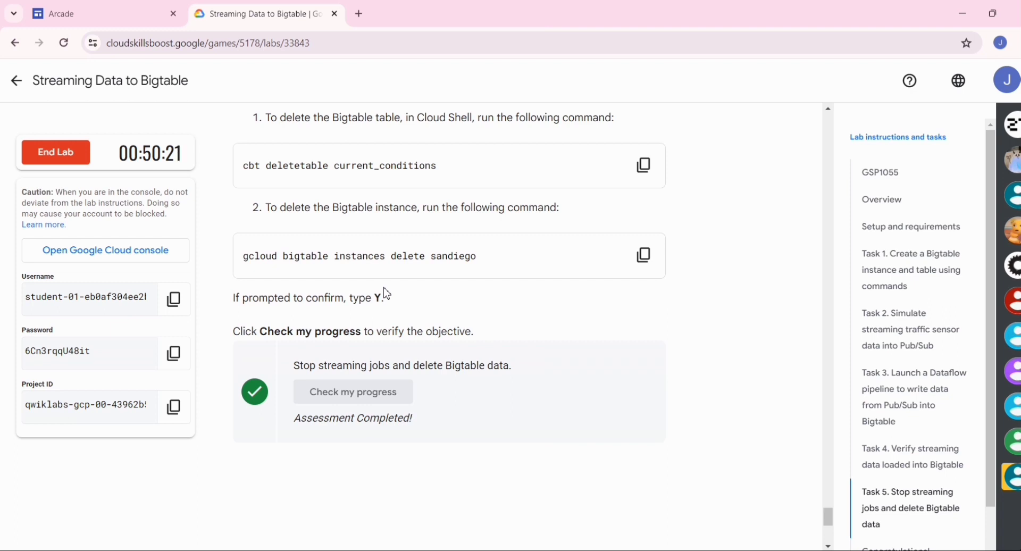
pyautogui.scroll(5, 387, 293)
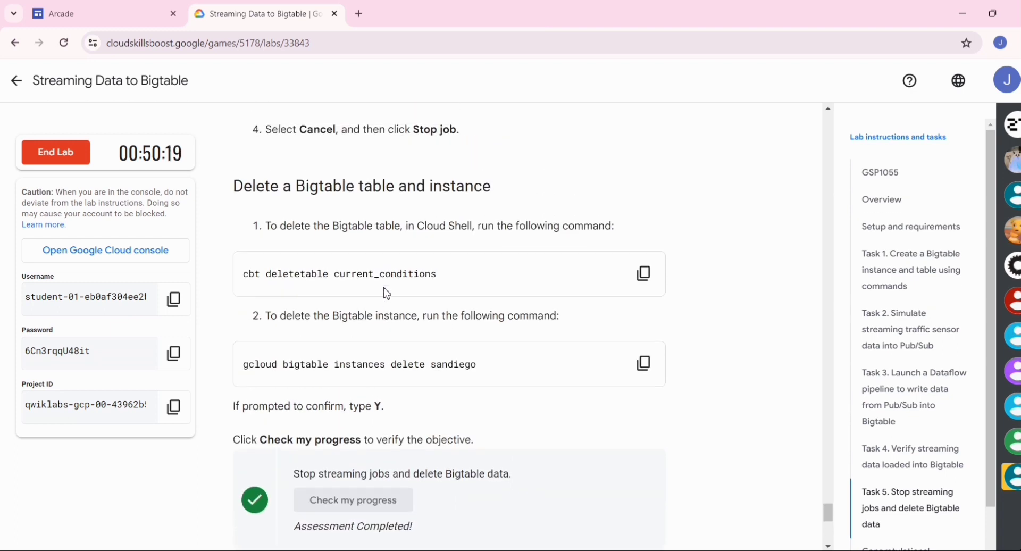
pyautogui.scroll(10, 387, 293)
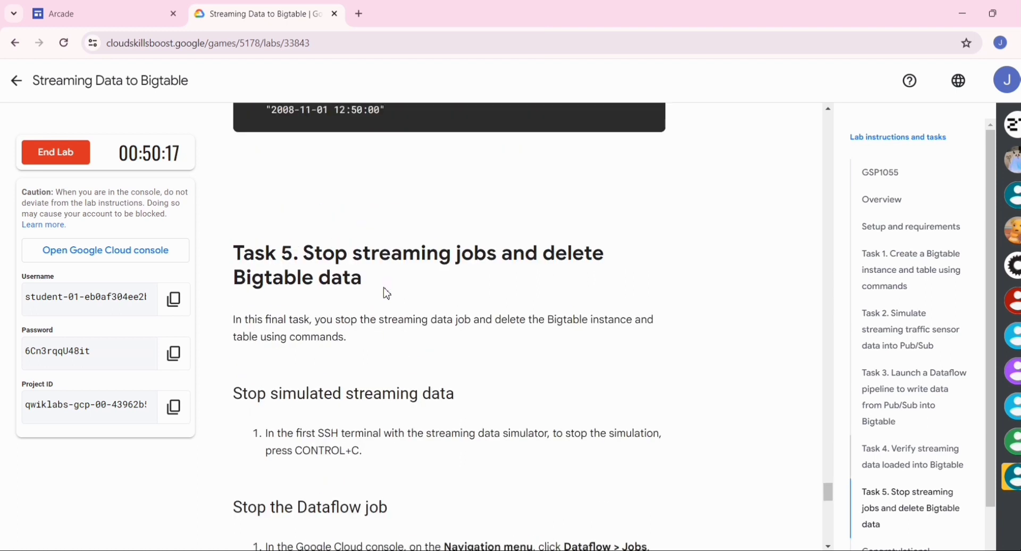
pyautogui.scroll(1, 387, 294)
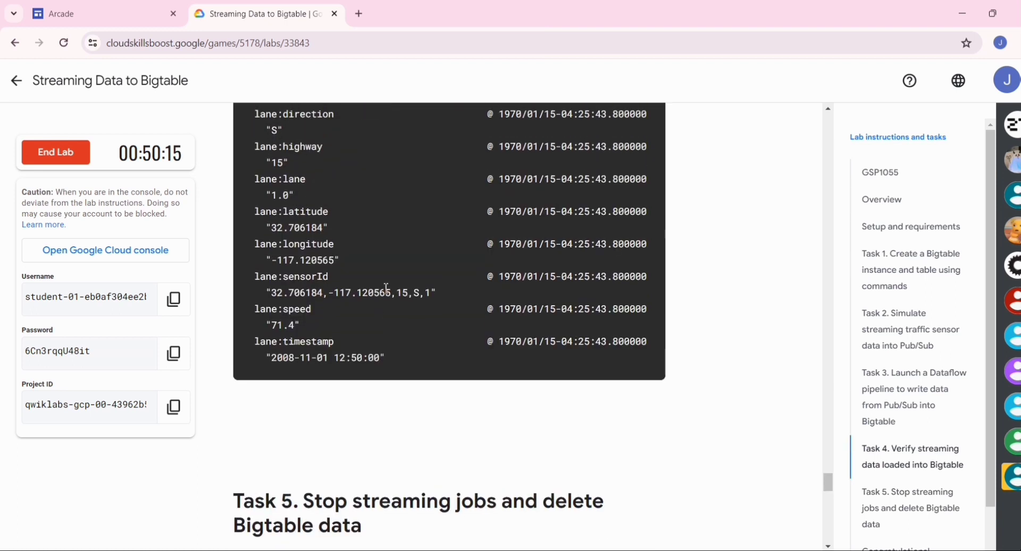